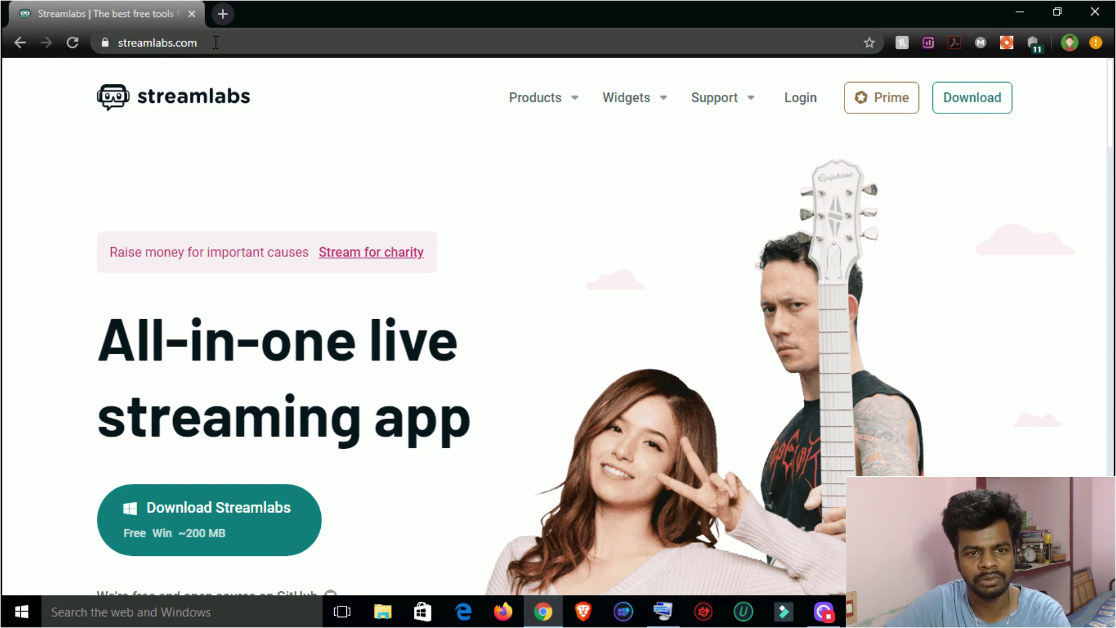
# Look through the Streamlabs homepage for its download option, supported broadcasting platforms and feature overview.
pyautogui.scroll(-4, 349, 262)
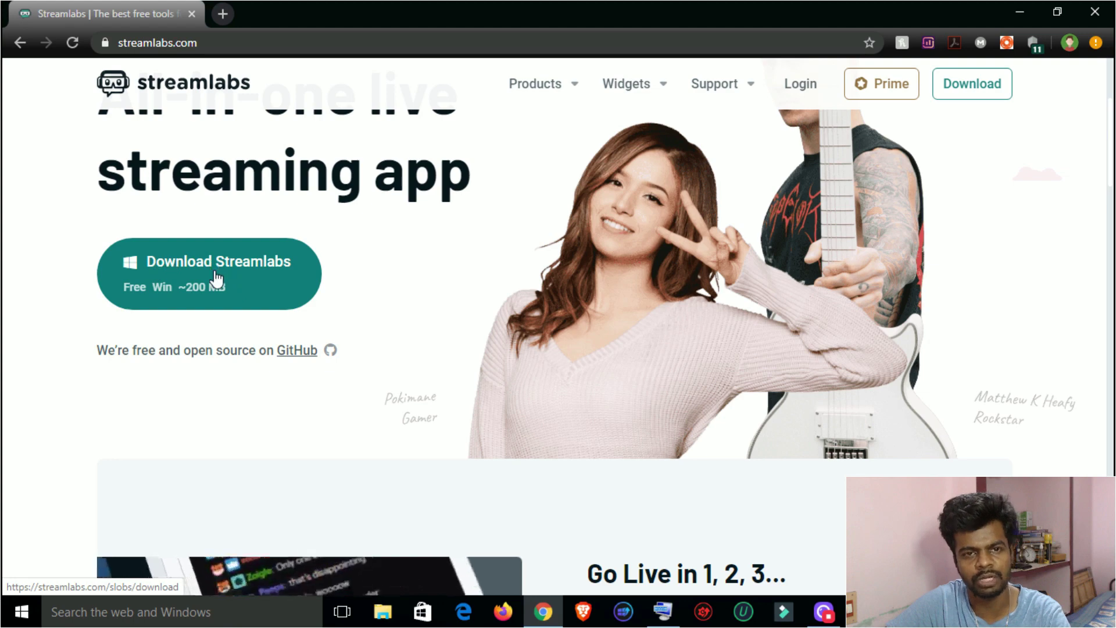
pyautogui.scroll(-2, 216, 281)
pyautogui.scroll(-5, 307, 182)
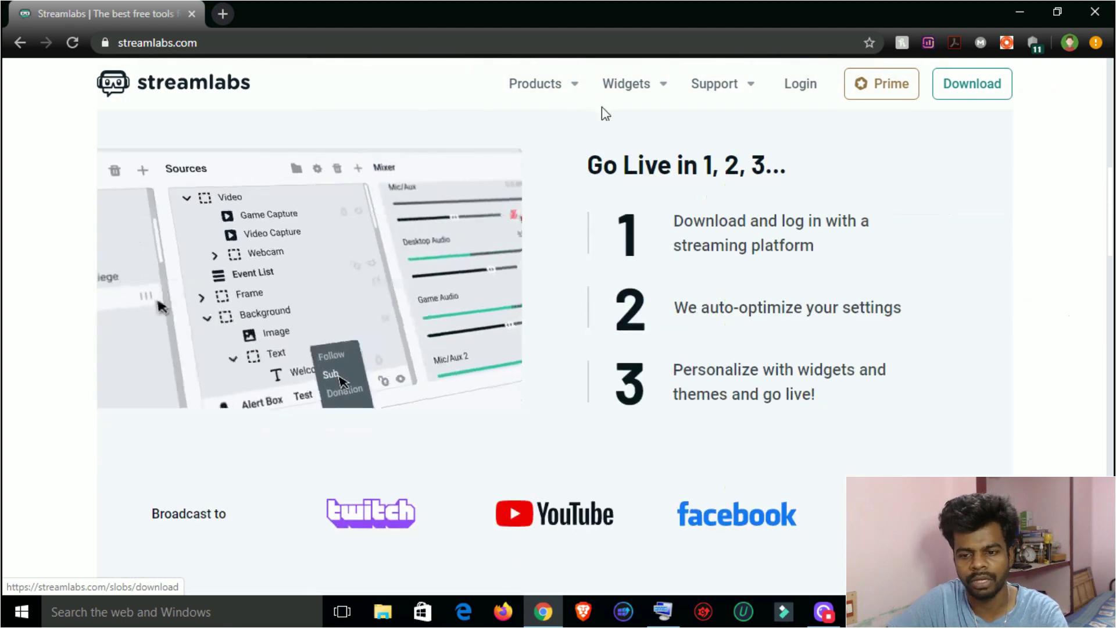
pyautogui.scroll(-10, 426, 294)
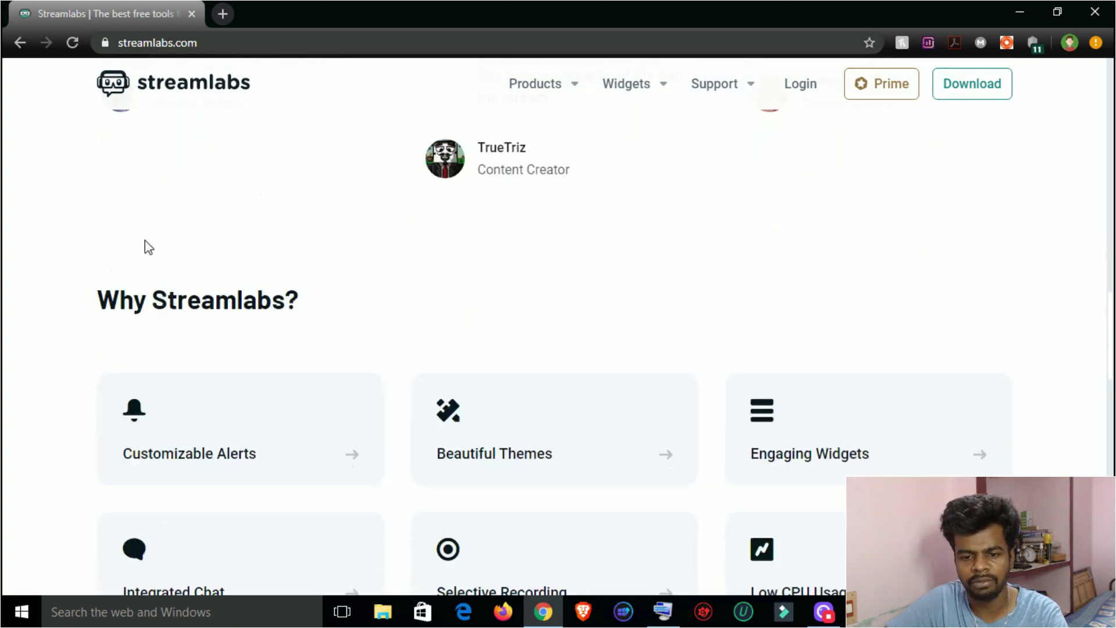
pyautogui.scroll(4, 426, 333)
pyautogui.scroll(-10, 407, 374)
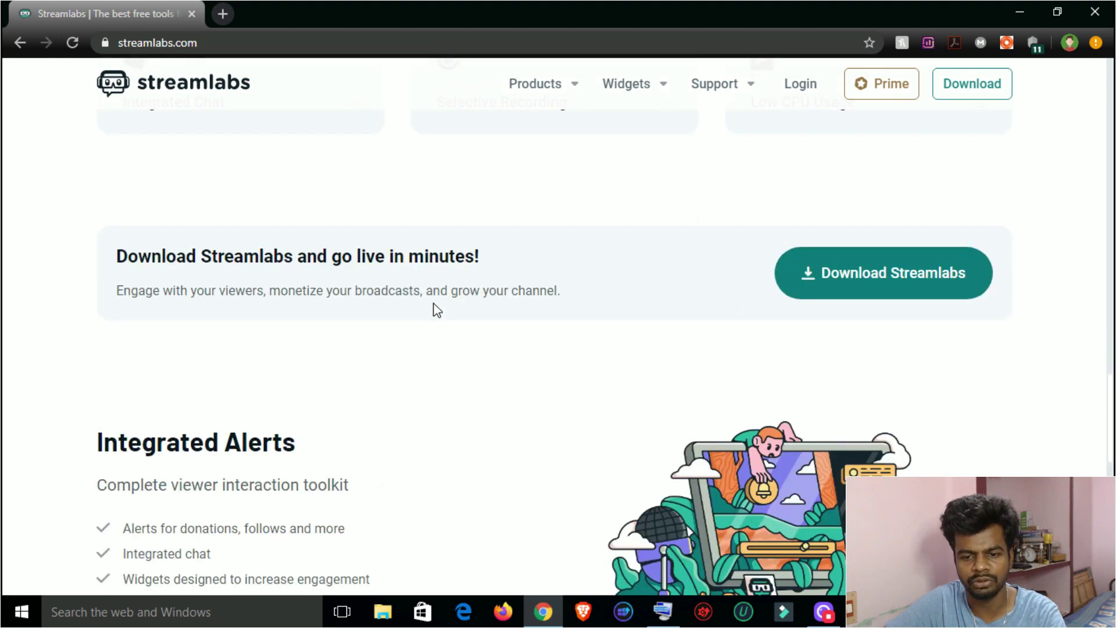
pyautogui.scroll(15, 437, 310)
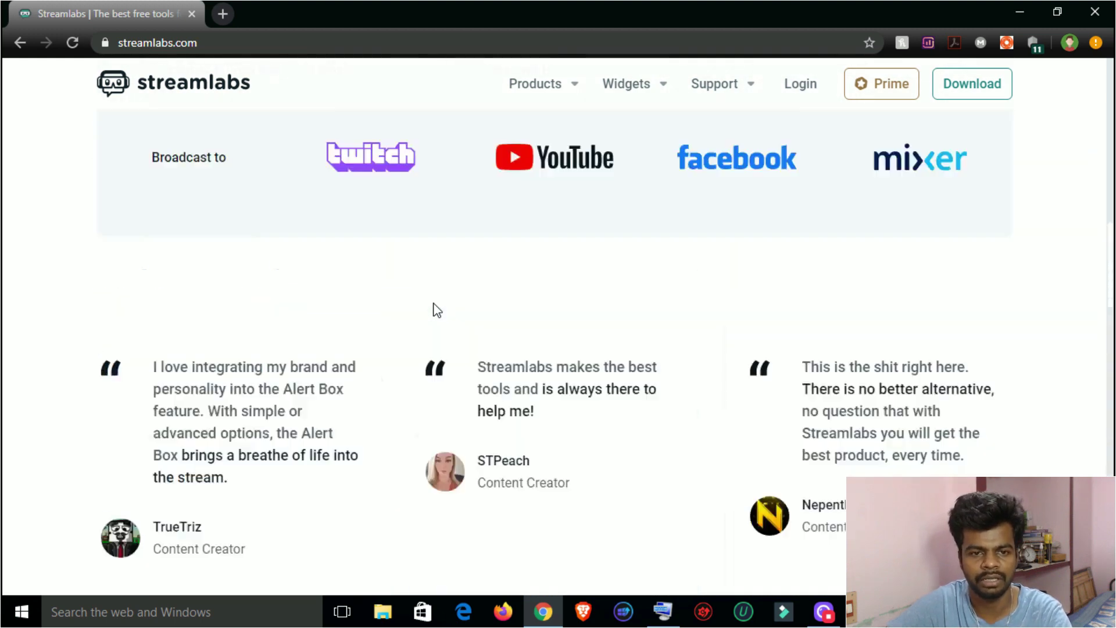
pyautogui.scroll(4, 437, 310)
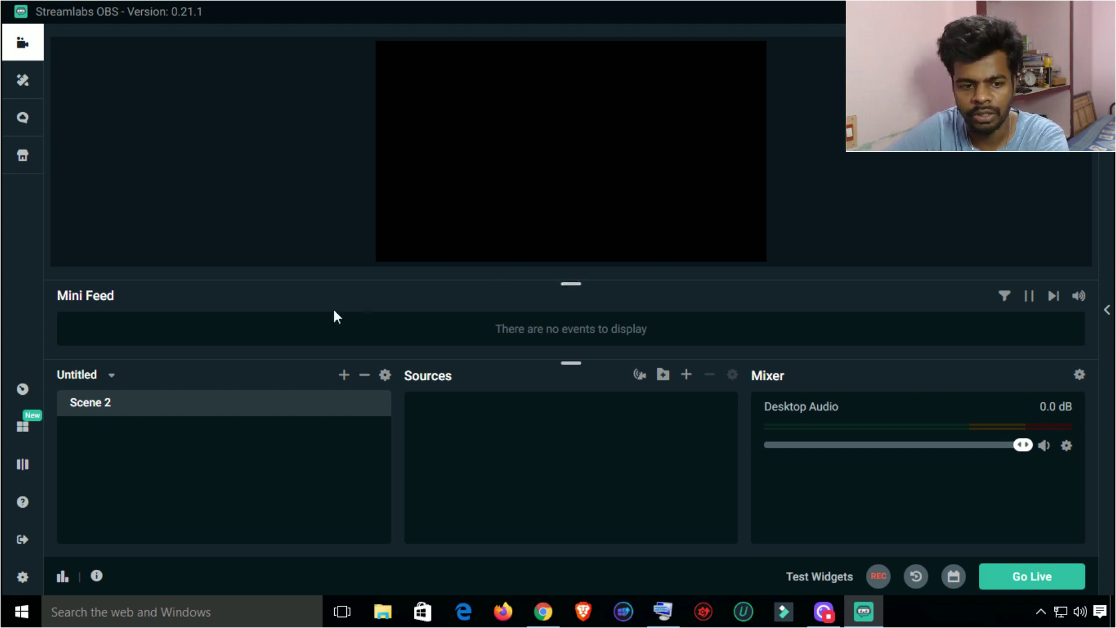
# Enlarge the preview area slightly by lowering the dividers around the Mini Feed.
pyautogui.moveTo(569, 283)
pyautogui.mouseDown()
pyautogui.moveTo(562, 217)
pyautogui.moveTo(570, 300)
pyautogui.mouseUp()
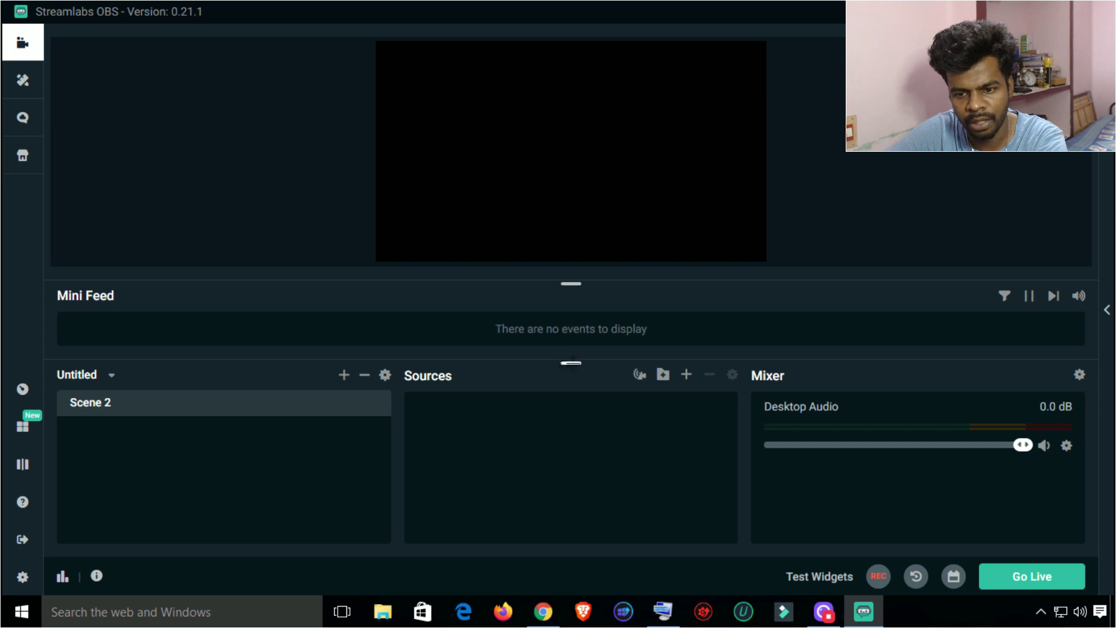
pyautogui.moveTo(572, 362); pyautogui.dragTo(573, 372)
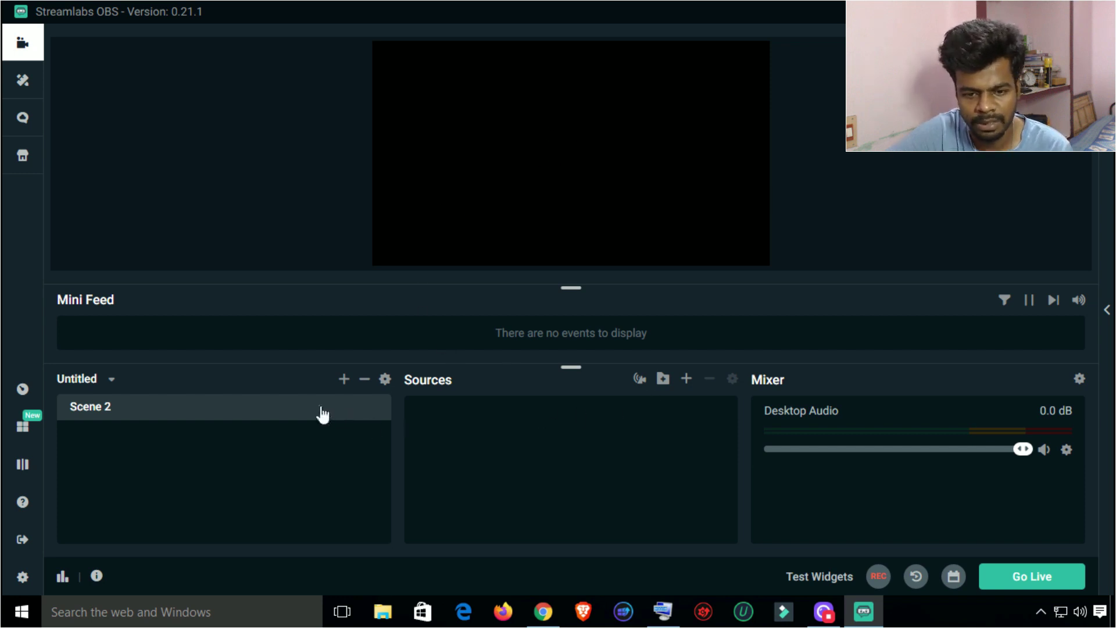
# Add a Display Capture source for Display 1 to Scene 2 with cursor capture on, keeping the default source name.
pyautogui.click(685, 381)
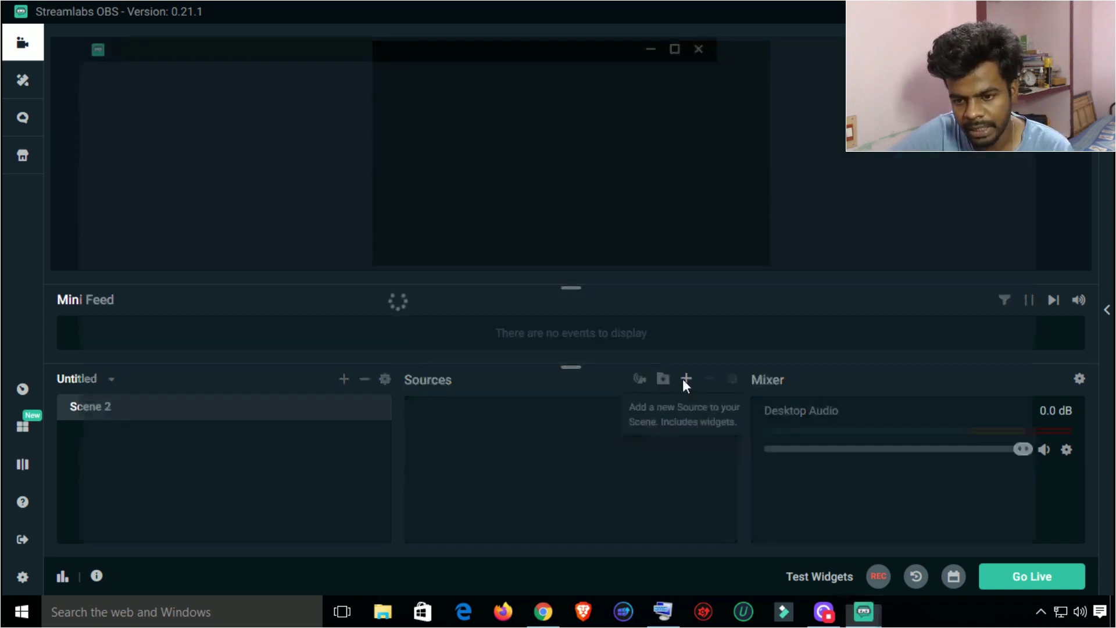
pyautogui.click(243, 385)
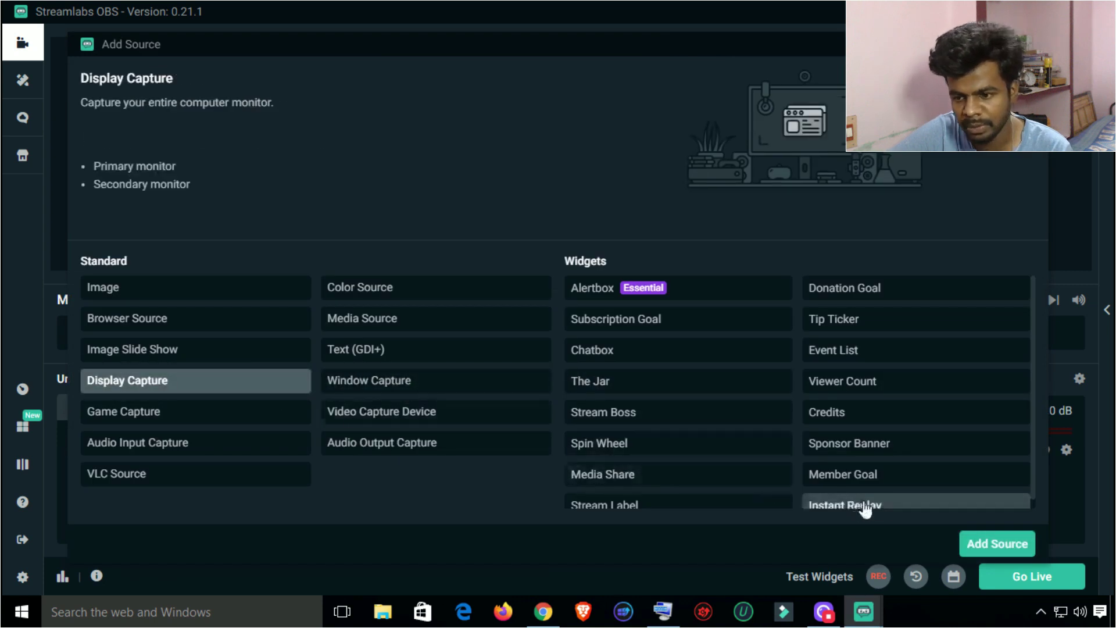
pyautogui.click(977, 544)
pyautogui.click(732, 414)
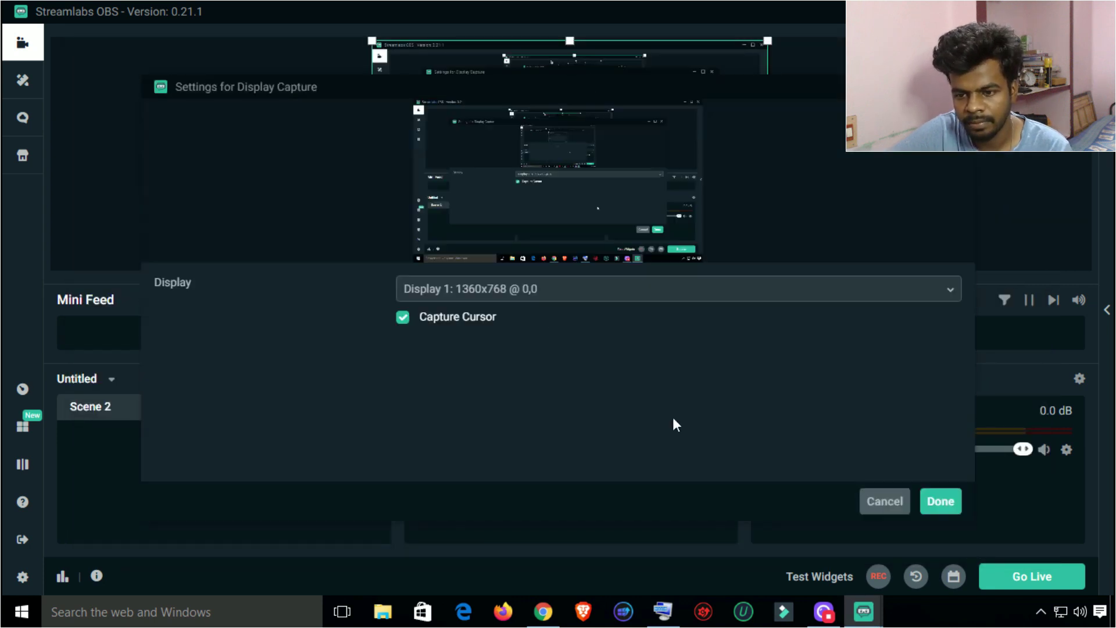
pyautogui.click(930, 503)
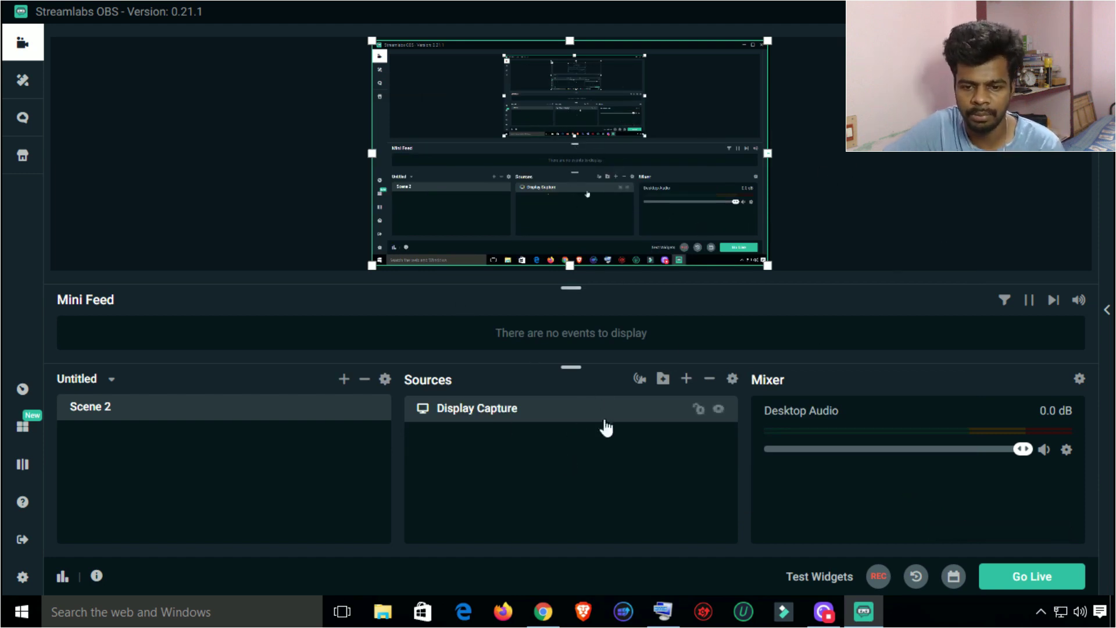
# Try several alternative layouts in the layout editor and reselect the original one with the Mini Feed row beneath the Editor Display.
pyautogui.click(28, 420)
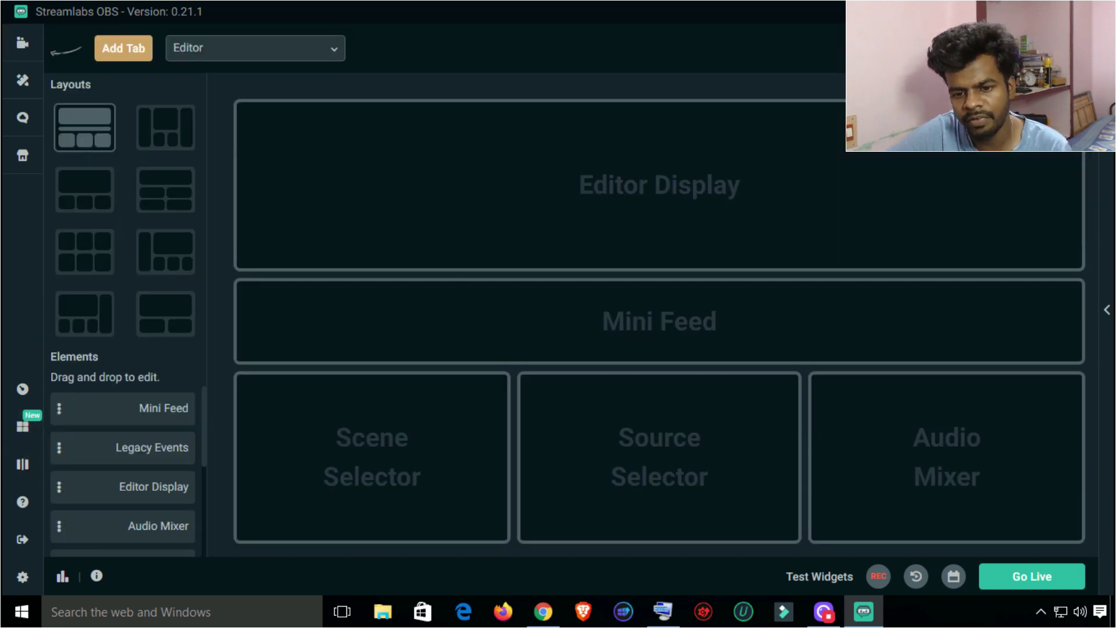
pyautogui.click(164, 142)
pyautogui.click(67, 172)
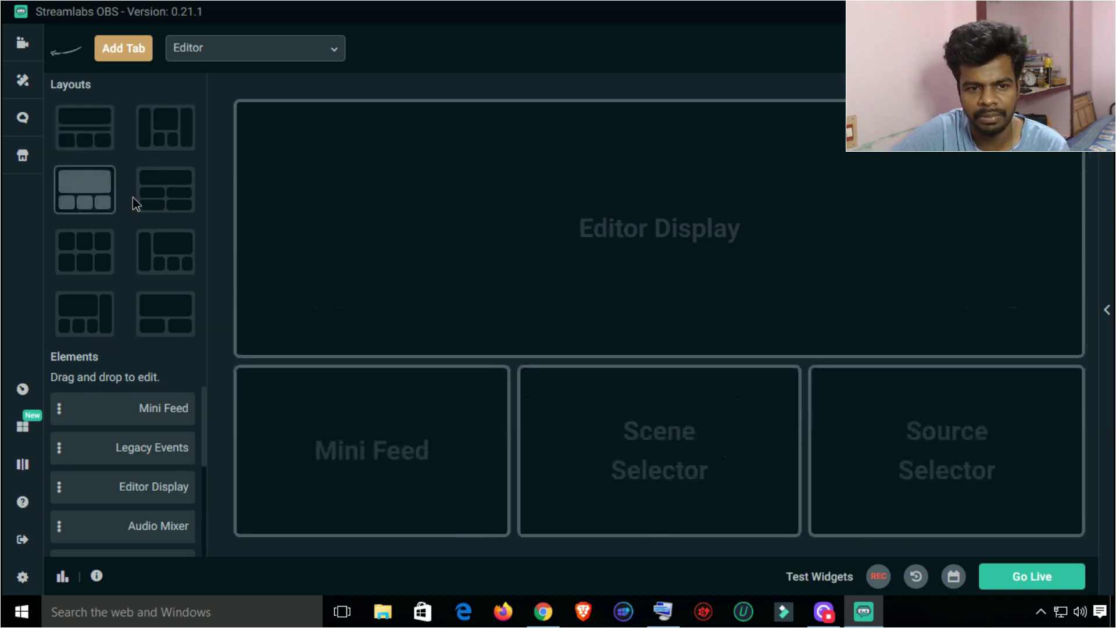
pyautogui.click(145, 256)
pyautogui.click(152, 312)
pyautogui.click(84, 322)
pyautogui.click(90, 139)
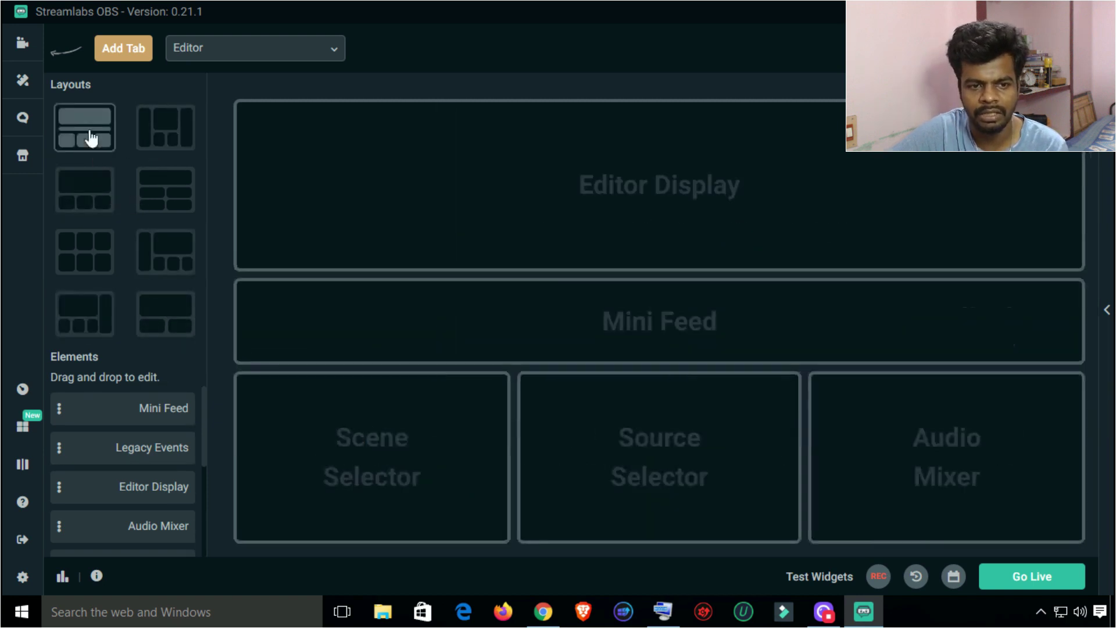
# Open the Streamlabs dashboard in the browser, close its tab and return to the scene editor in Streamlabs OBS.
pyautogui.click(22, 388)
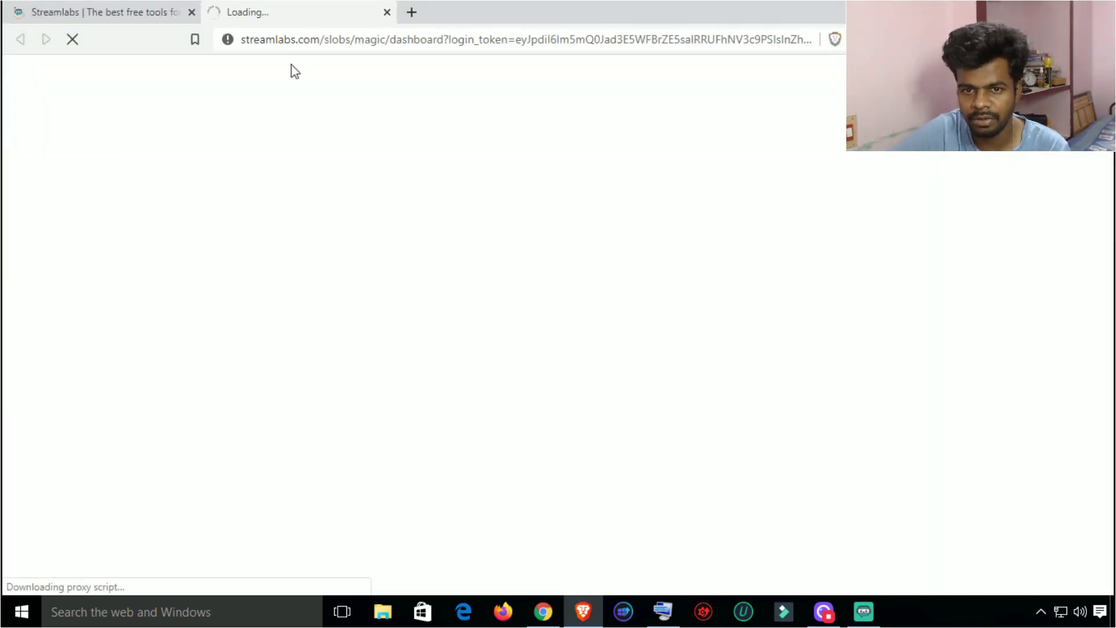
pyautogui.click(386, 12)
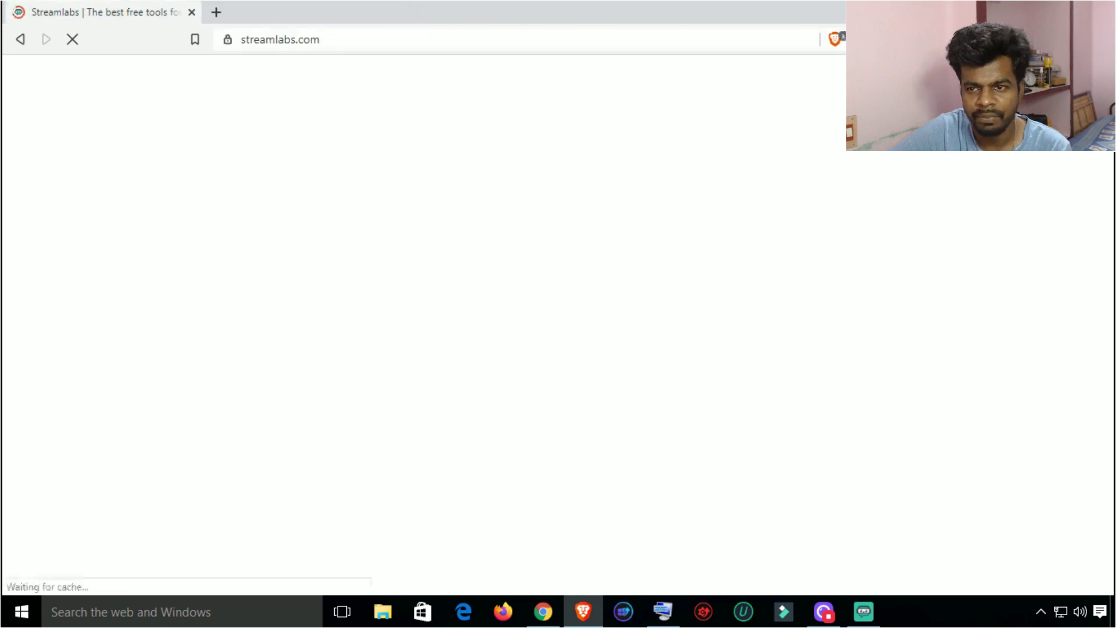
pyautogui.click(1049, 8)
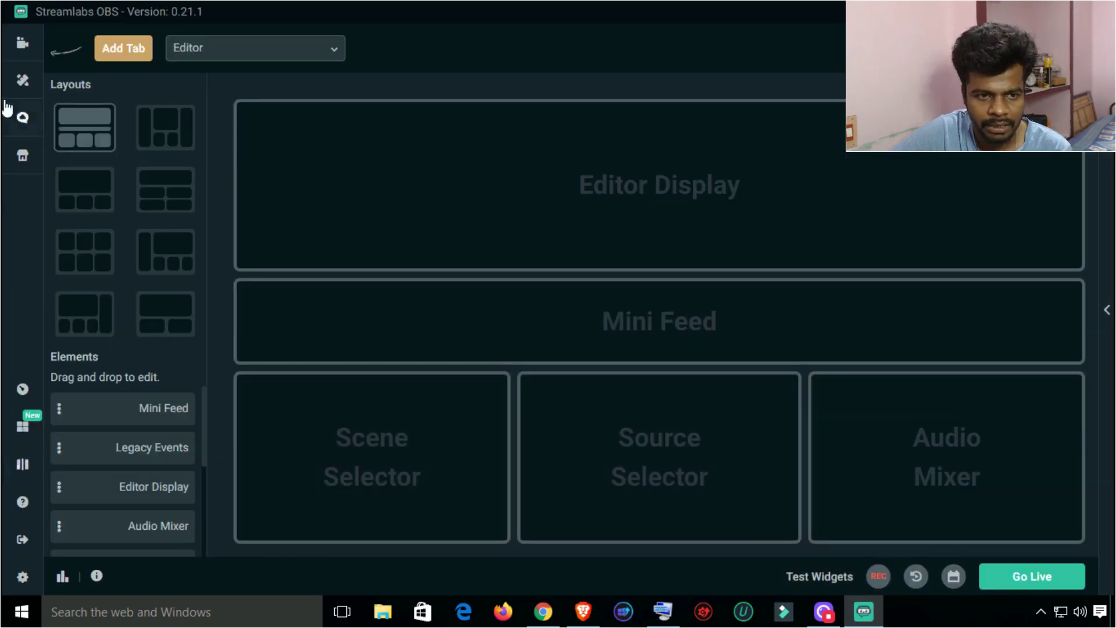
pyautogui.click(24, 45)
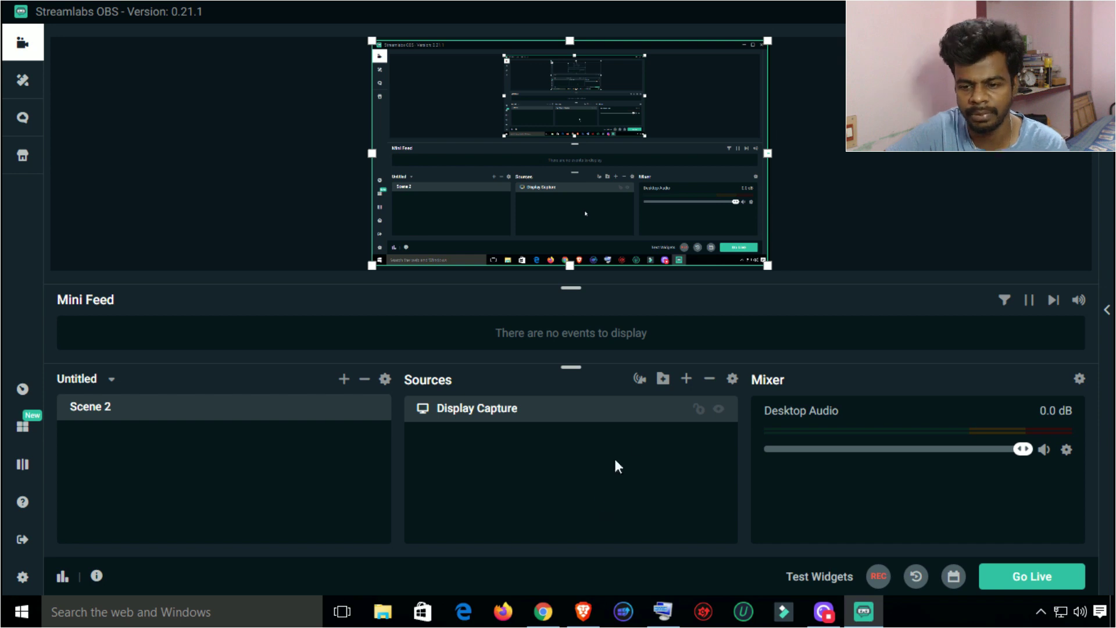
# Add an Audio Input Capture source using Microphone (USB PnP Audio Device) as its device.
pyautogui.click(686, 378)
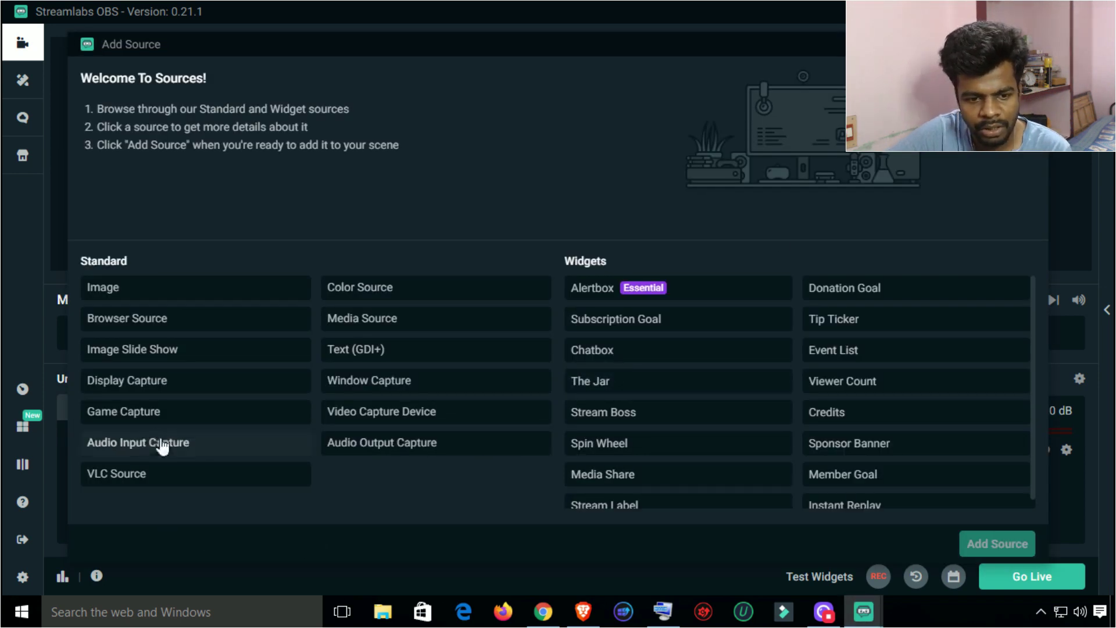
pyautogui.click(151, 457)
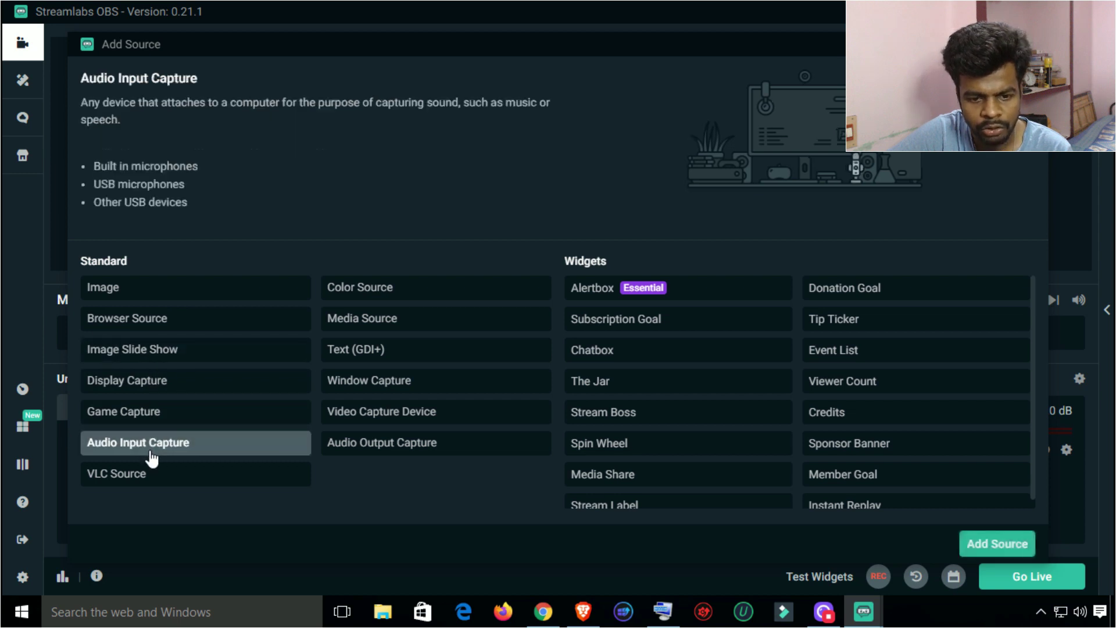
pyautogui.click(996, 544)
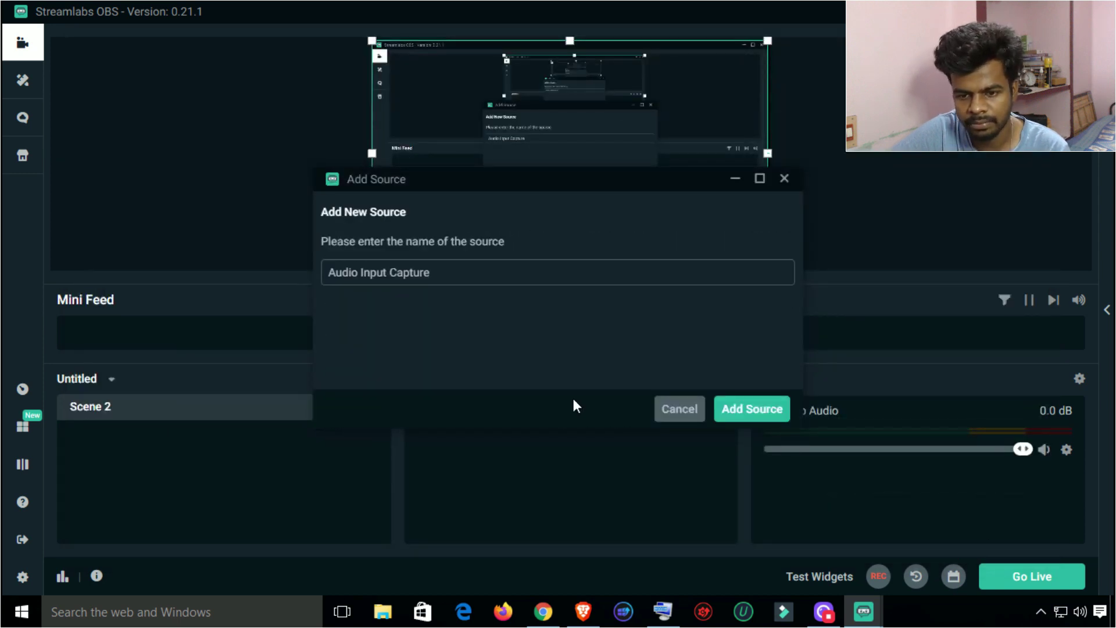
pyautogui.click(741, 410)
pyautogui.click(535, 290)
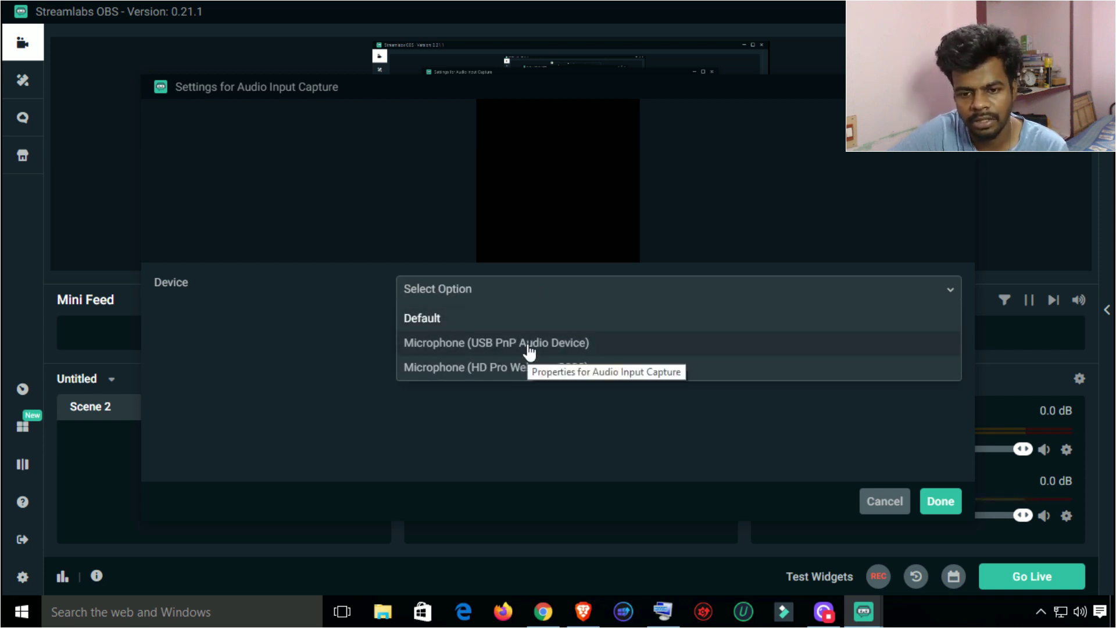
pyautogui.click(567, 349)
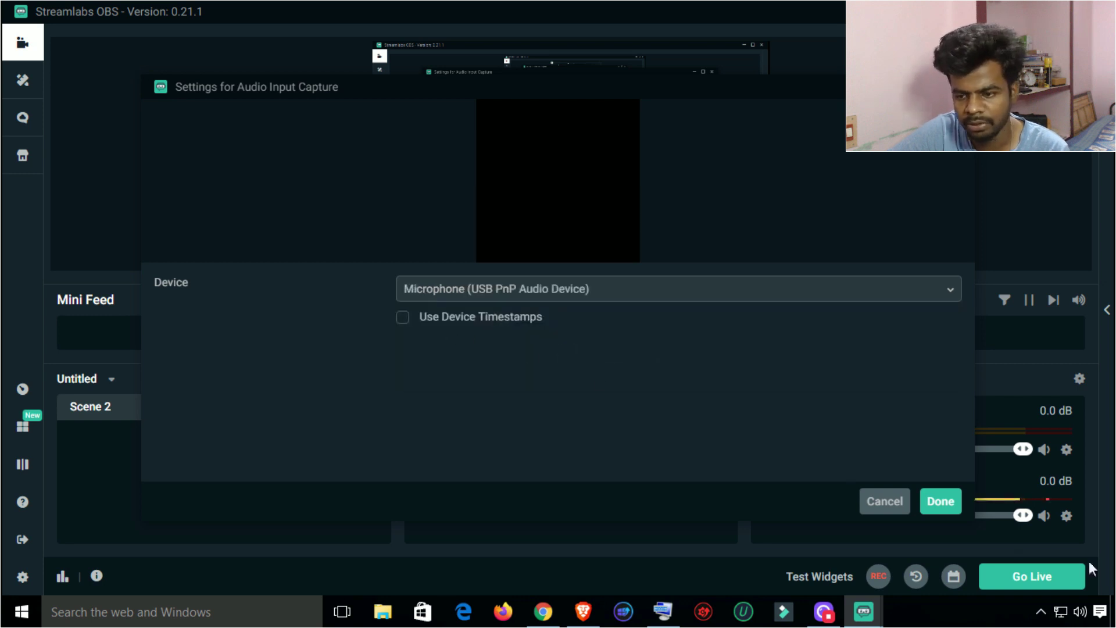
pyautogui.click(957, 515)
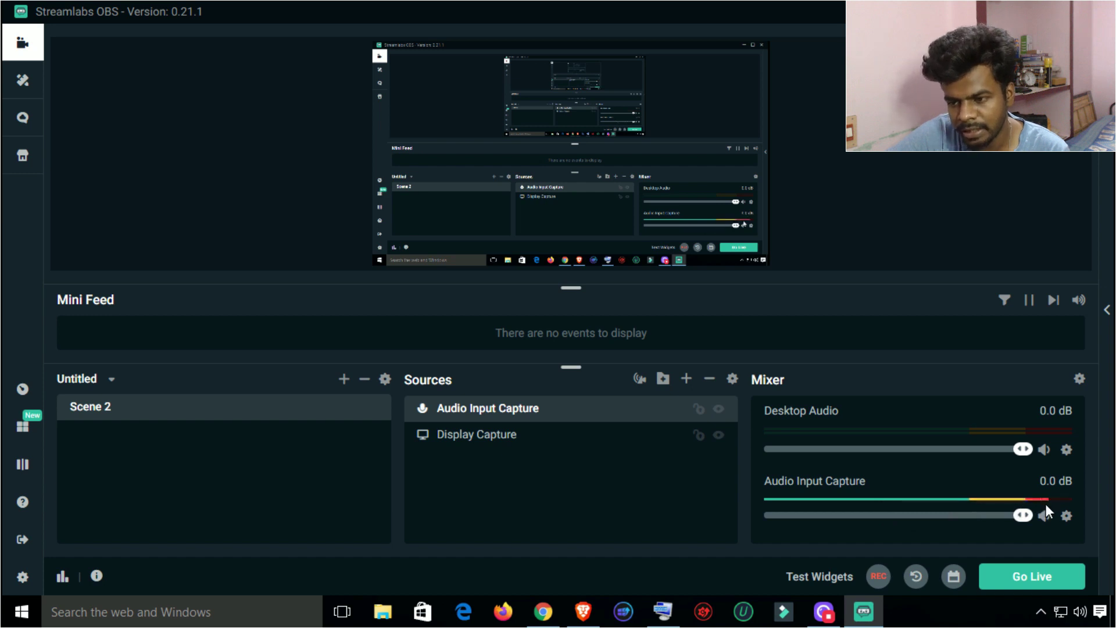
# Lower the Audio Input Capture volume in the mixer to -9.4 dB.
pyautogui.moveTo(1024, 521); pyautogui.dragTo(942, 530)
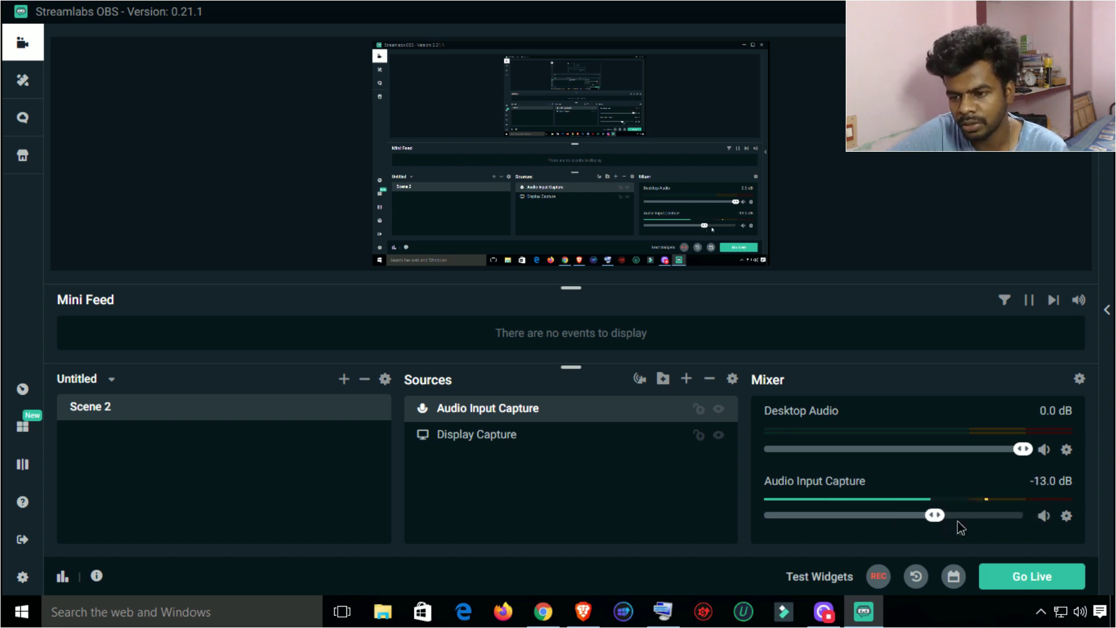
pyautogui.click(958, 524)
pyautogui.moveTo(942, 518); pyautogui.dragTo(946, 517)
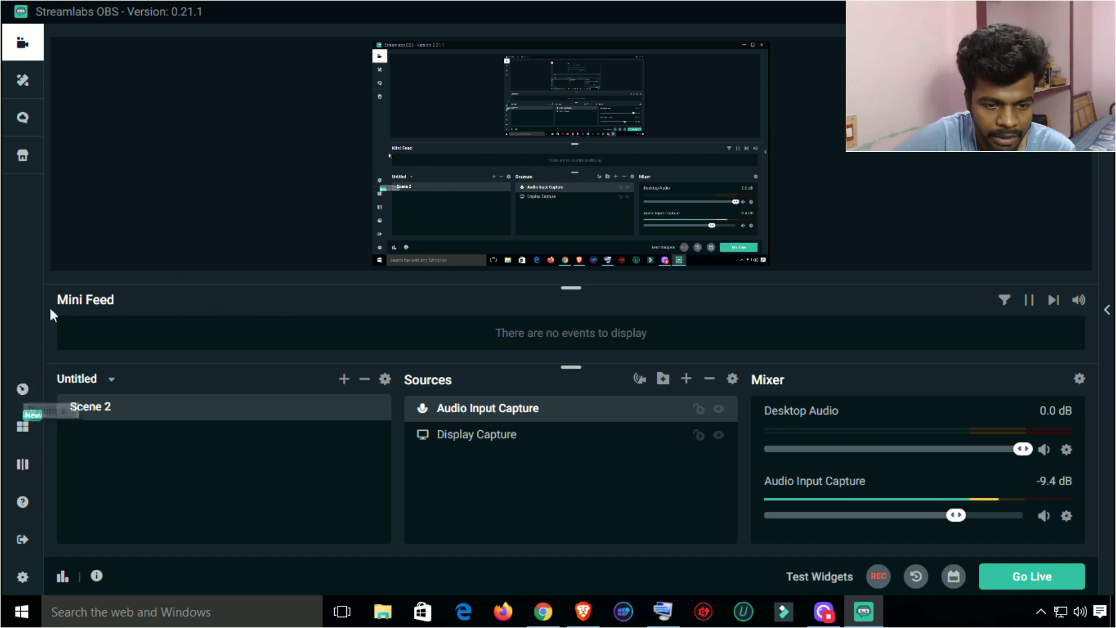
# Open the application settings and examine the General options, including language, stream output and source snapping.
pyautogui.click(21, 576)
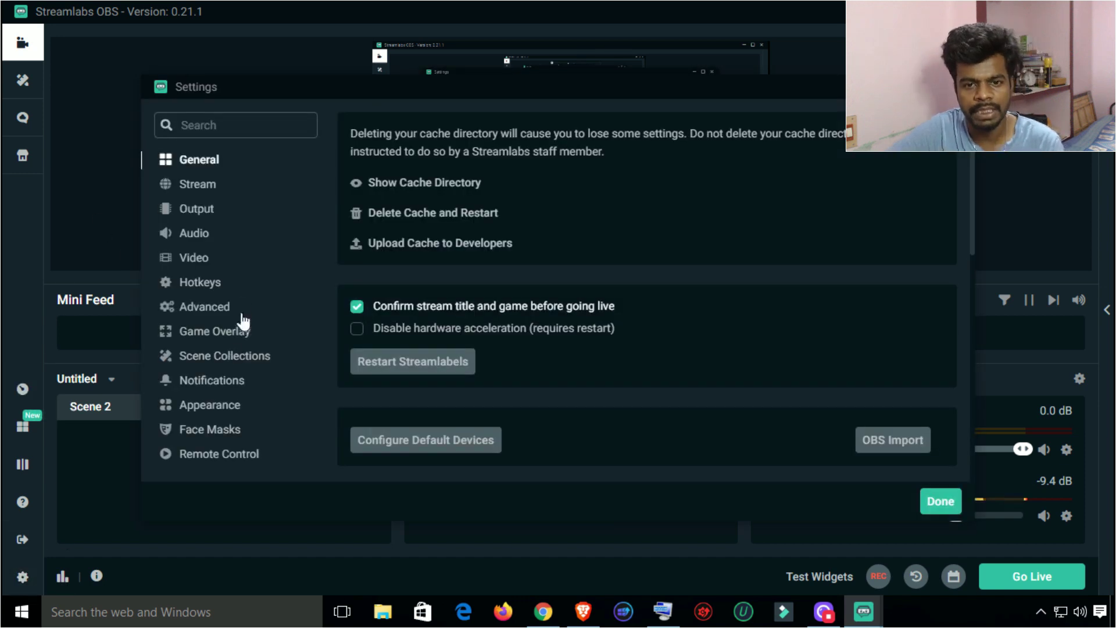
pyautogui.scroll(-6, 558, 256)
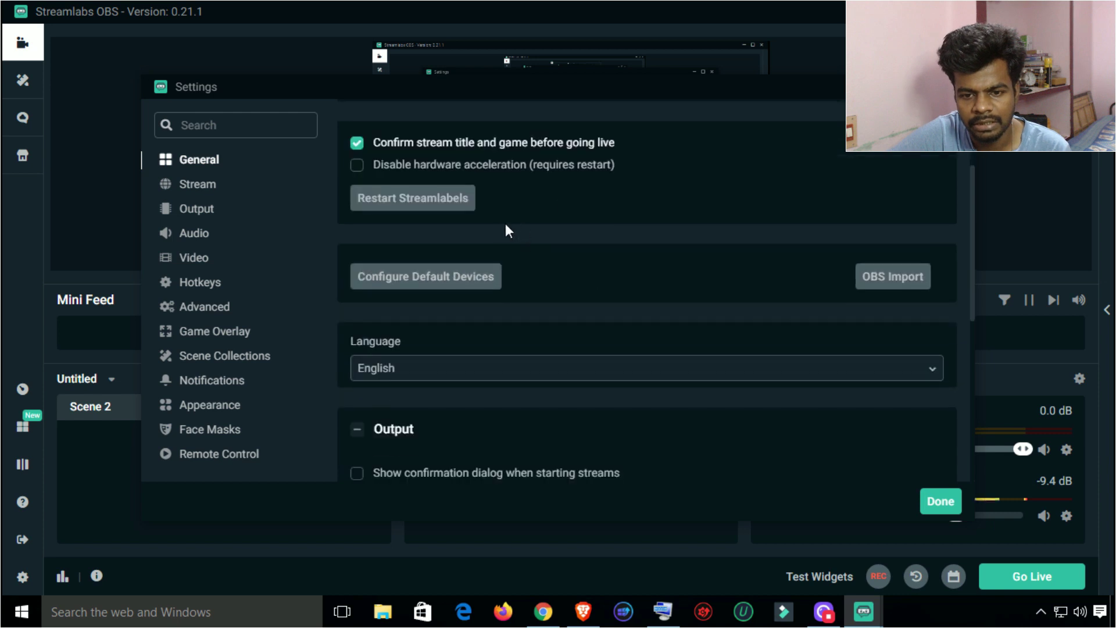
pyautogui.scroll(-3, 536, 308)
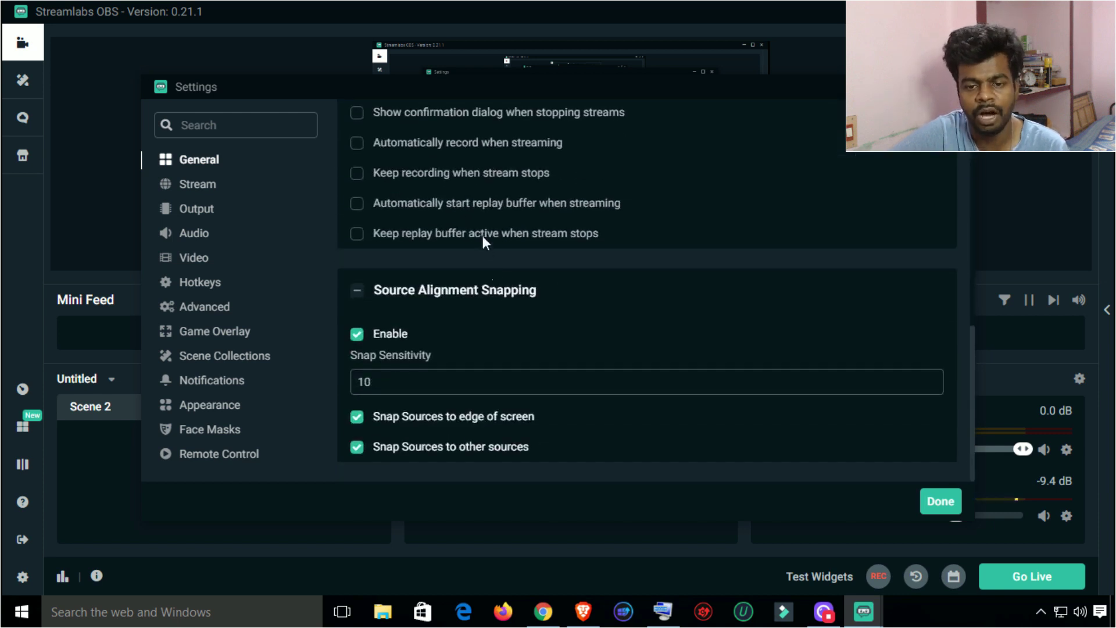
pyautogui.scroll(5, 584, 263)
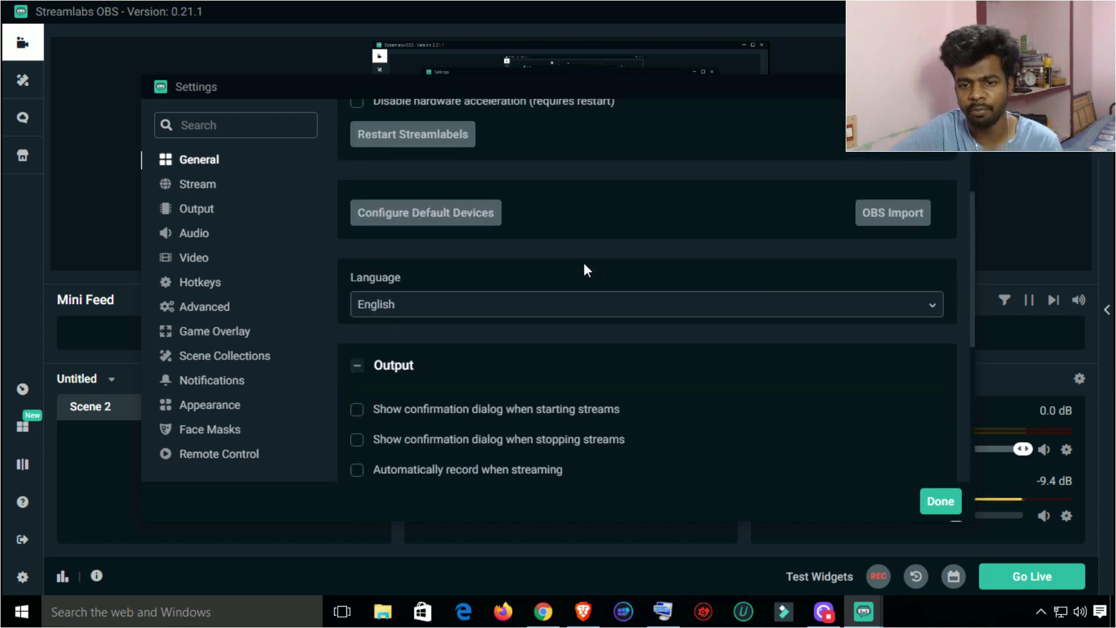
# Switch Multistream on and back off in the Stream settings.
pyautogui.click(268, 187)
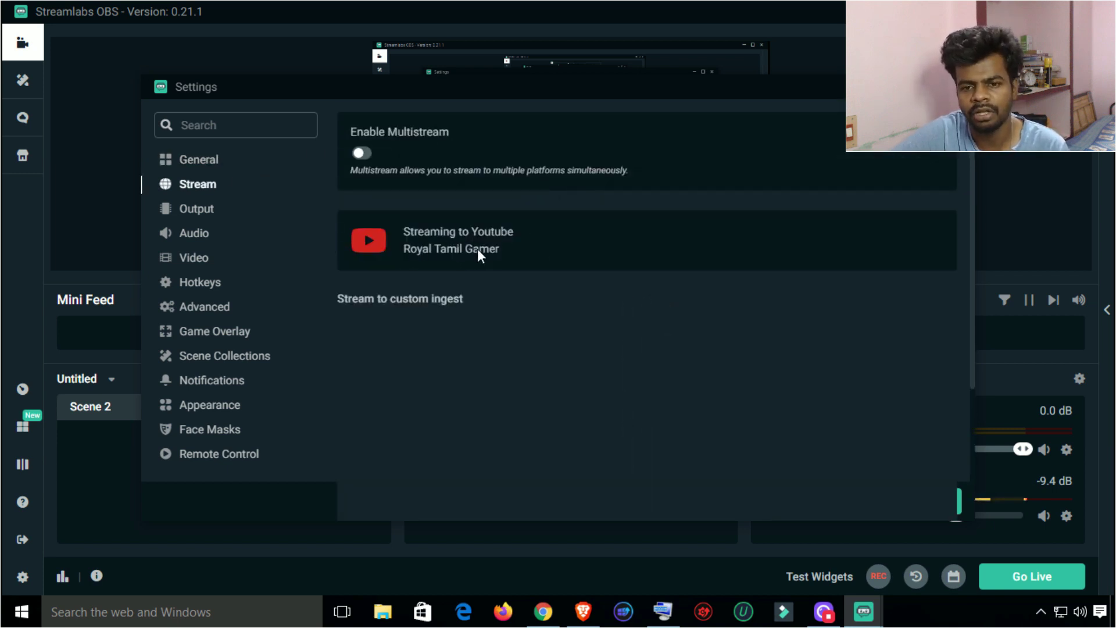
pyautogui.click(367, 154)
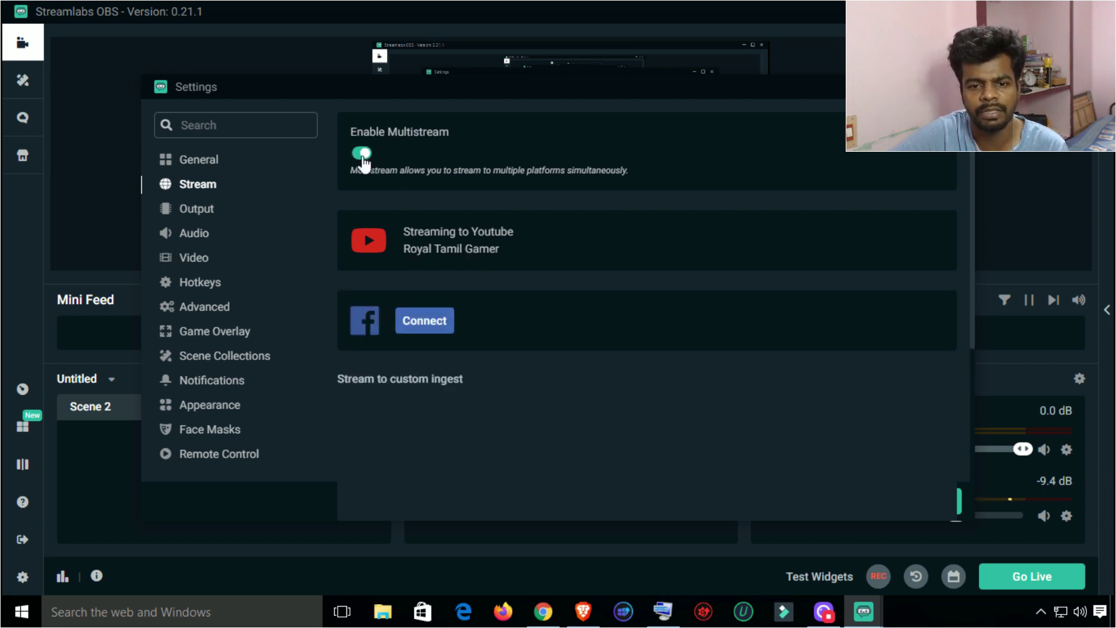
pyautogui.click(363, 155)
# Examine the Output settings for streaming bitrate and encoder, recording path and format, and replay buffer.
pyautogui.click(211, 215)
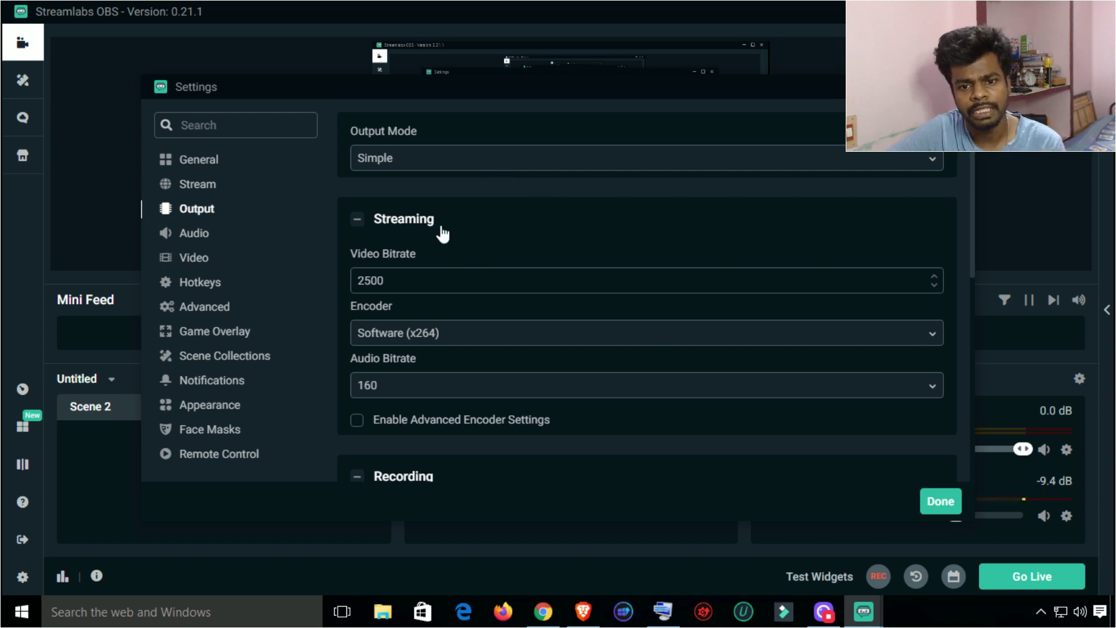
pyautogui.click(433, 286)
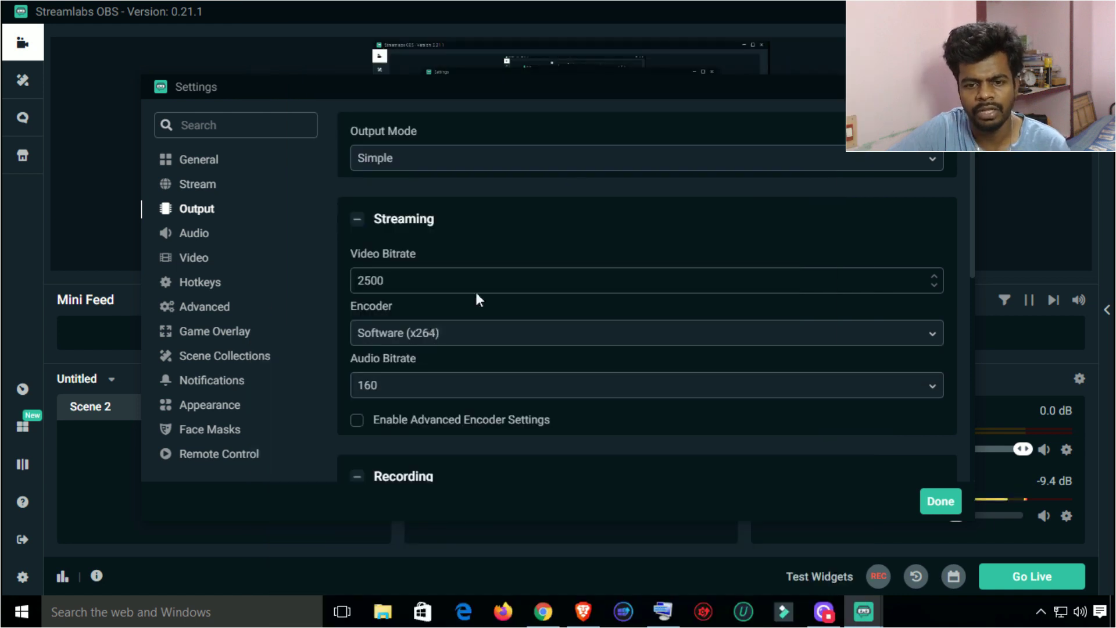
pyautogui.scroll(-5, 475, 294)
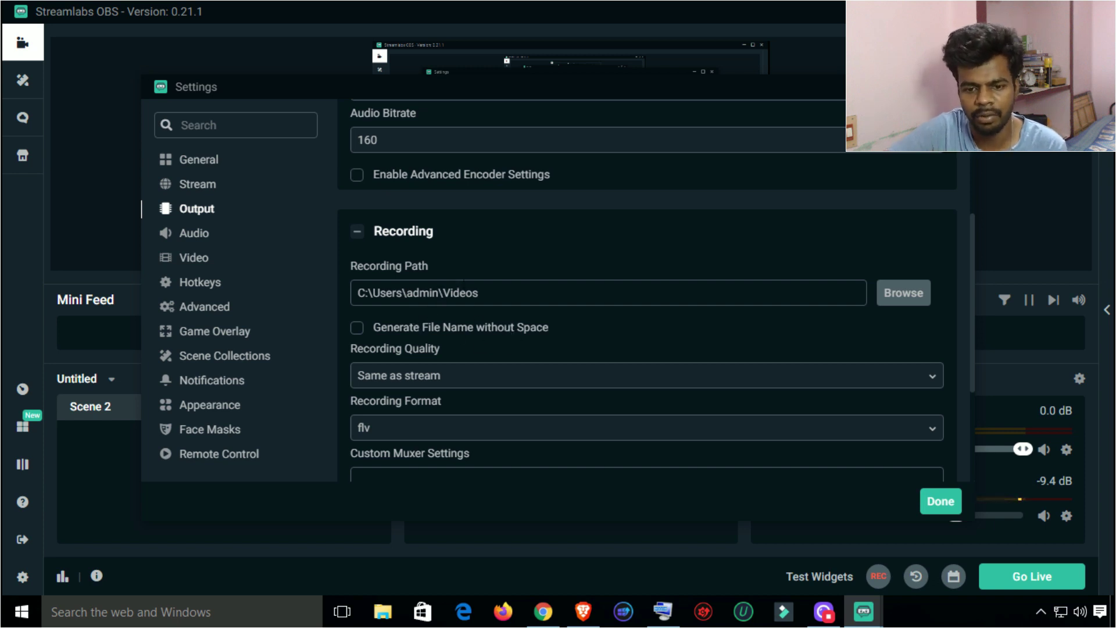
pyautogui.scroll(-3, 399, 205)
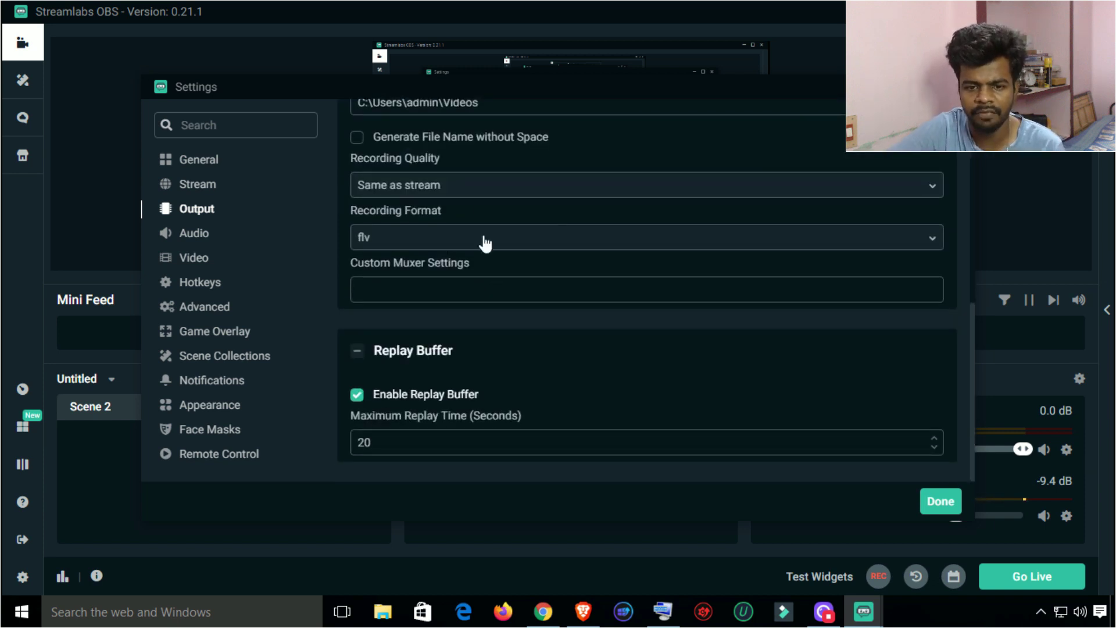
pyautogui.scroll(3, 522, 280)
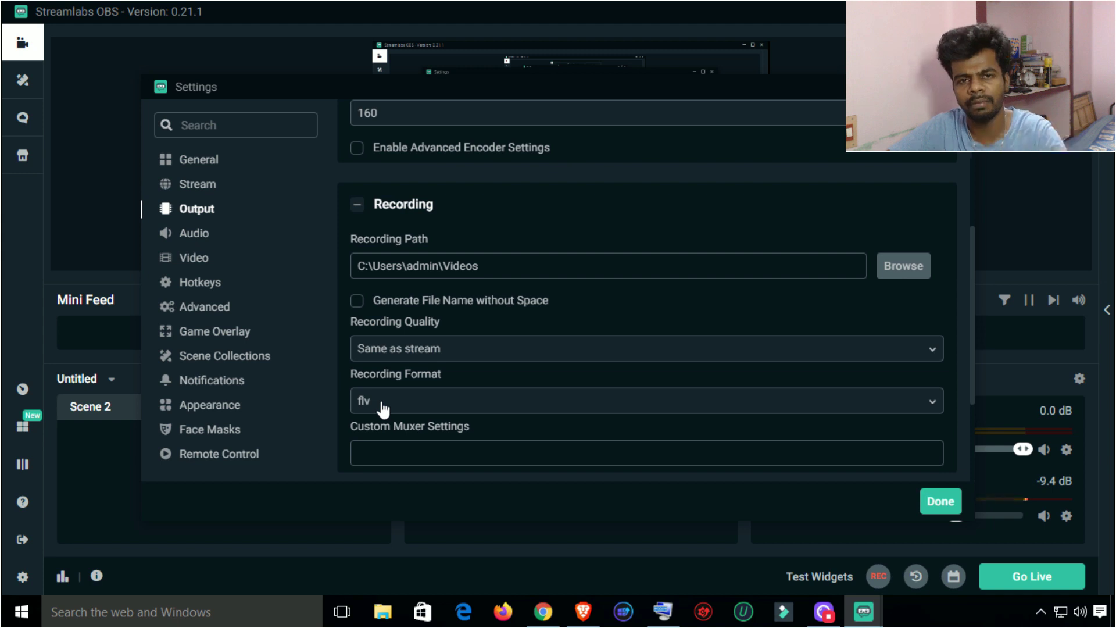
pyautogui.scroll(-3, 452, 346)
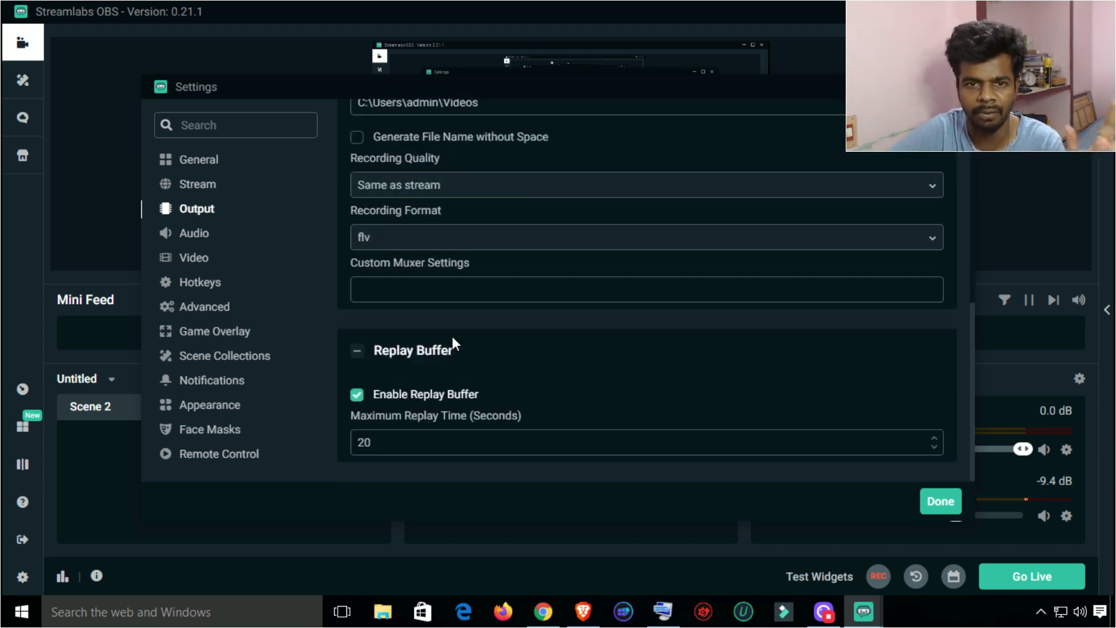
# Review the sample rate, channels and devices in the Audio settings, and the resolution and FPS options in the Video settings.
pyautogui.click(204, 238)
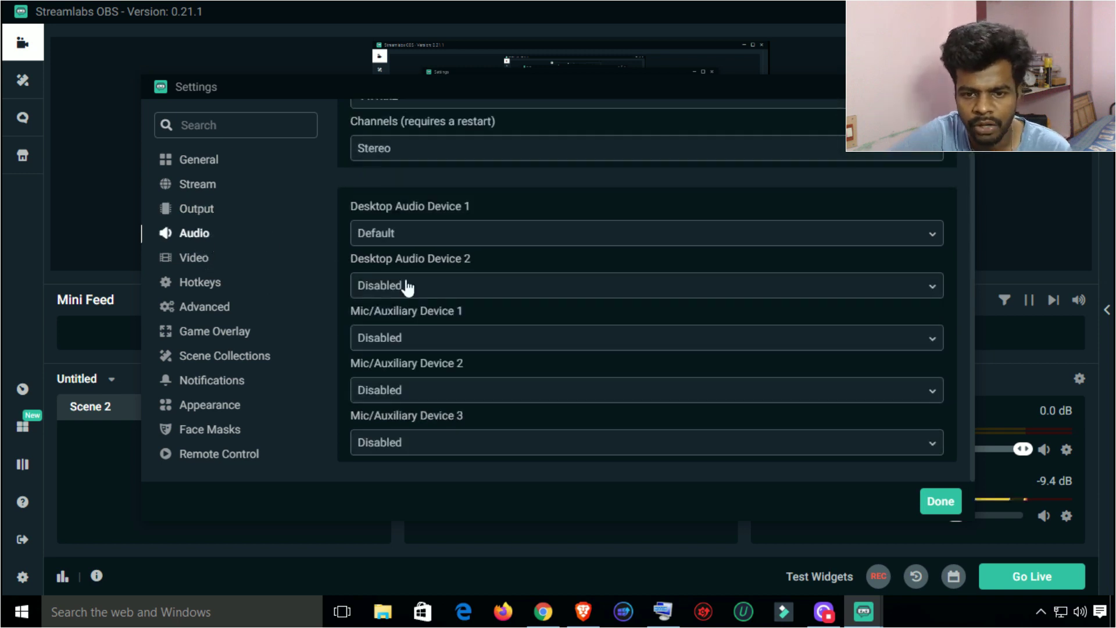
pyautogui.scroll(2, 465, 262)
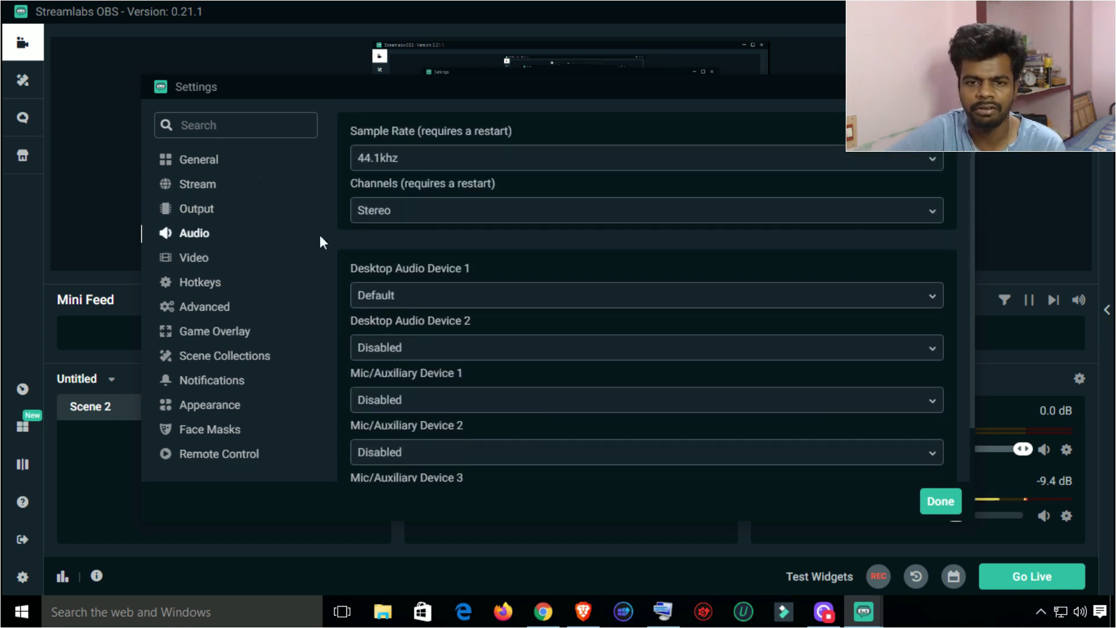
pyautogui.click(198, 261)
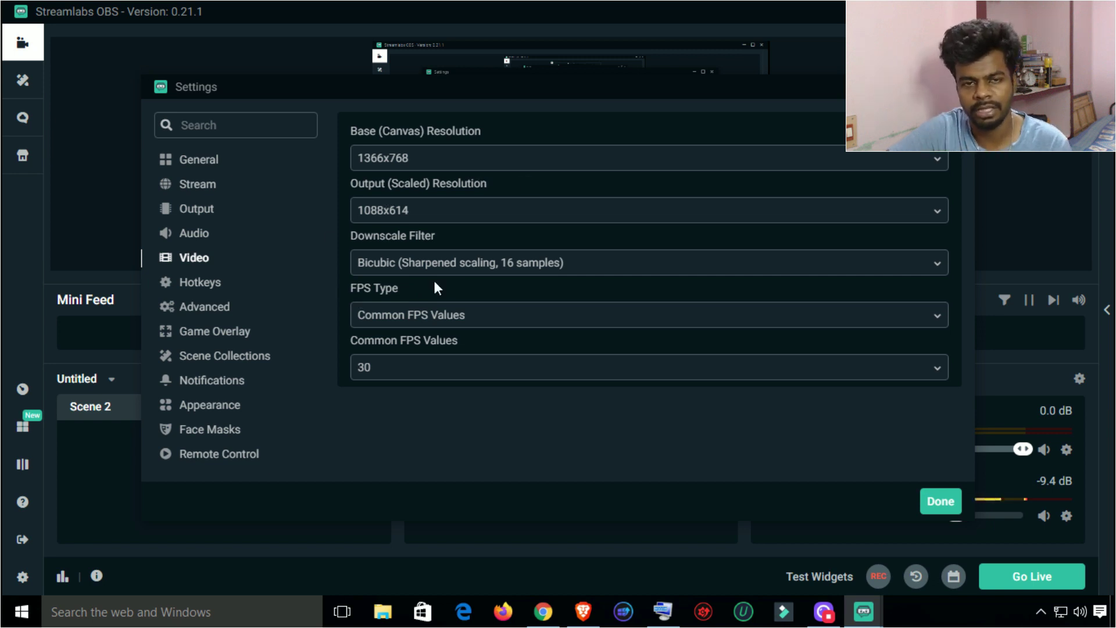
# Try F1 as the Start Streaming hotkey and F2 as the Stop Streaming hotkey, and clear both.
pyautogui.click(217, 283)
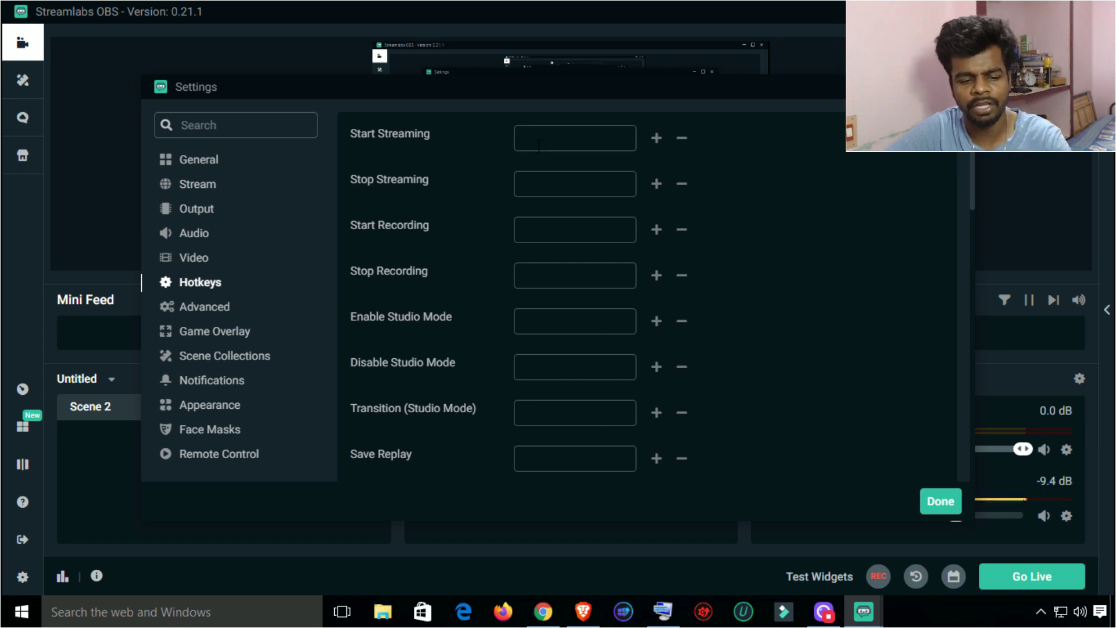
pyautogui.press('F1')
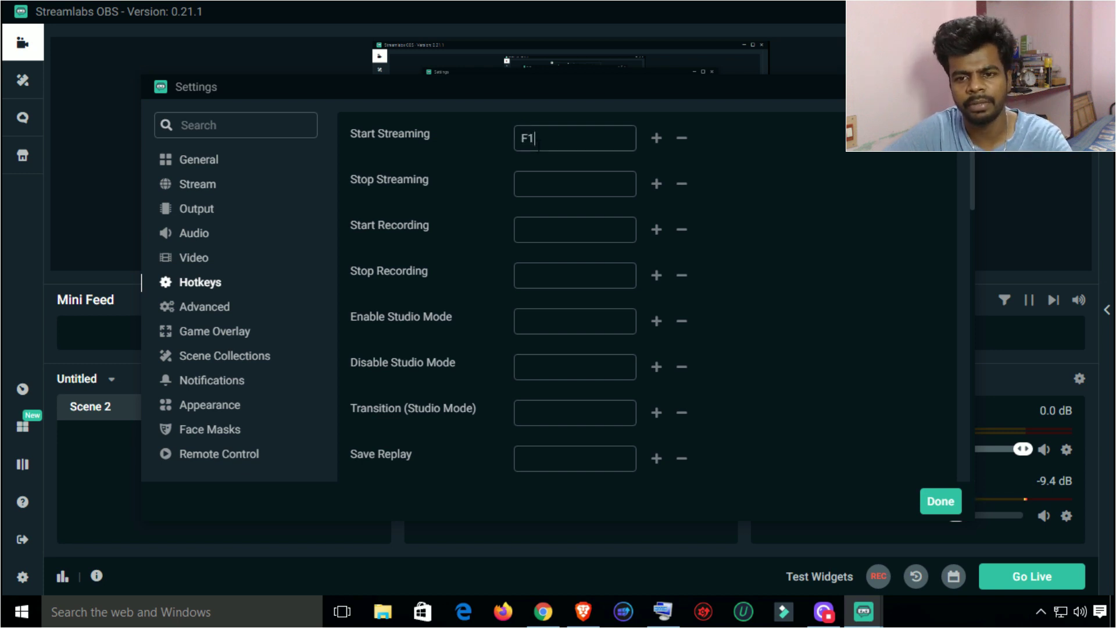
pyautogui.click(549, 174)
pyautogui.press('F2')
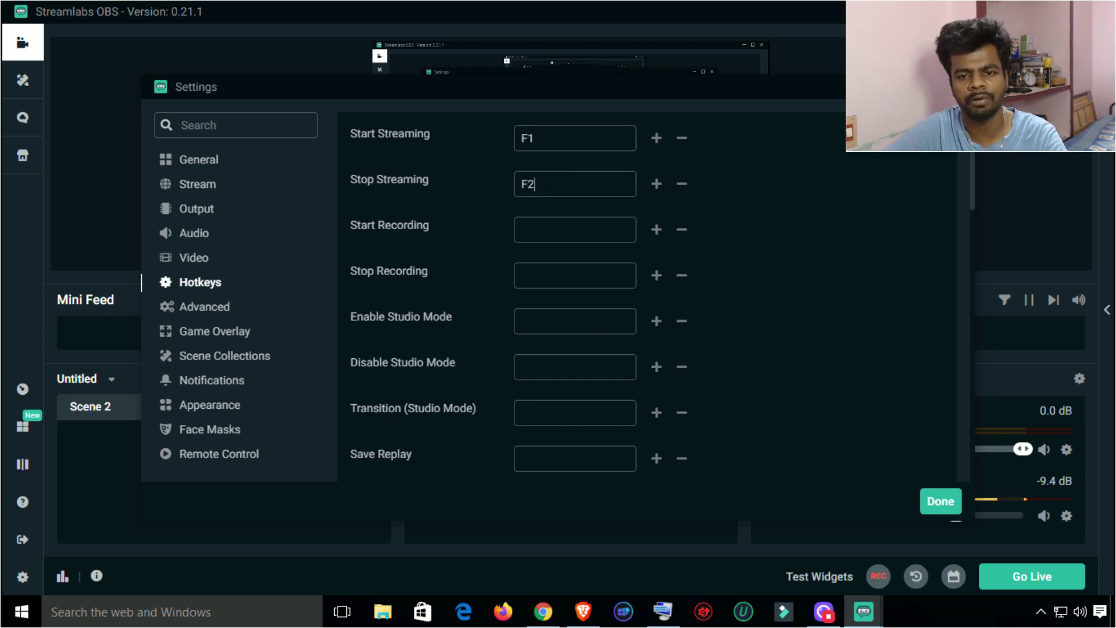
pyautogui.click(683, 139)
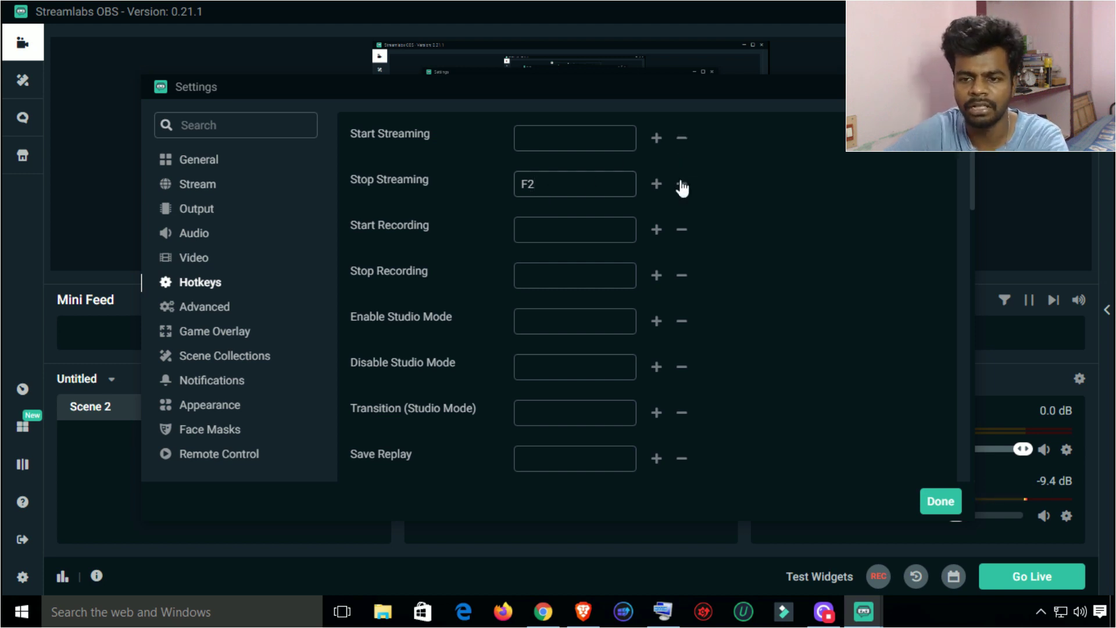
pyautogui.click(682, 184)
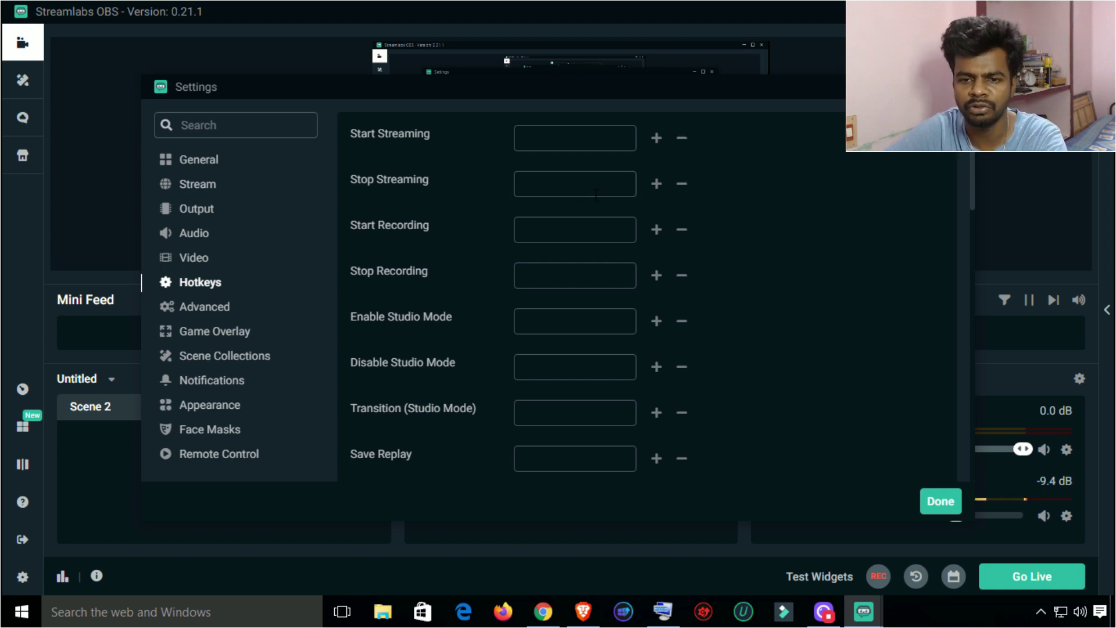
# Examine the Advanced settings, from video color format and stream delay to networking, sources and media files.
pyautogui.click(196, 310)
pyautogui.scroll(-2, 511, 203)
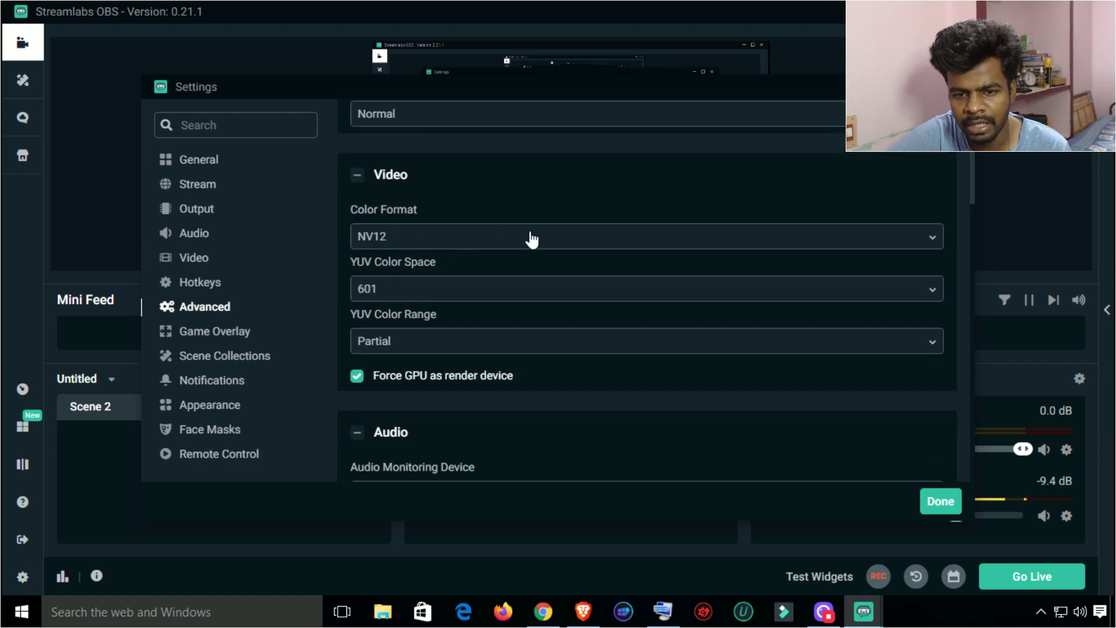
pyautogui.scroll(-8, 563, 336)
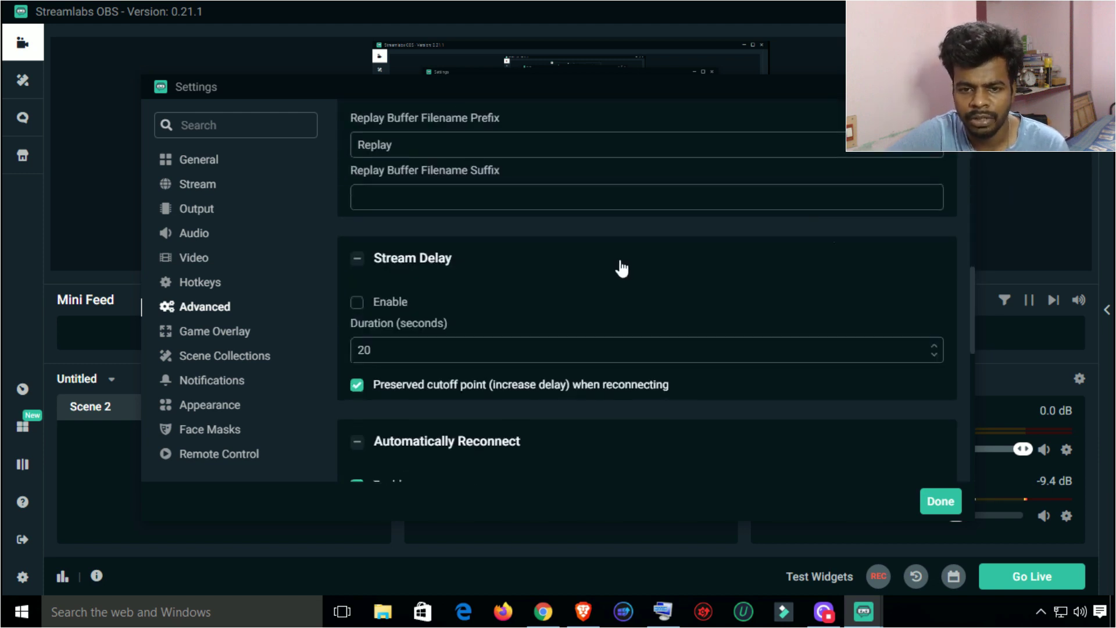
pyautogui.scroll(-10, 617, 267)
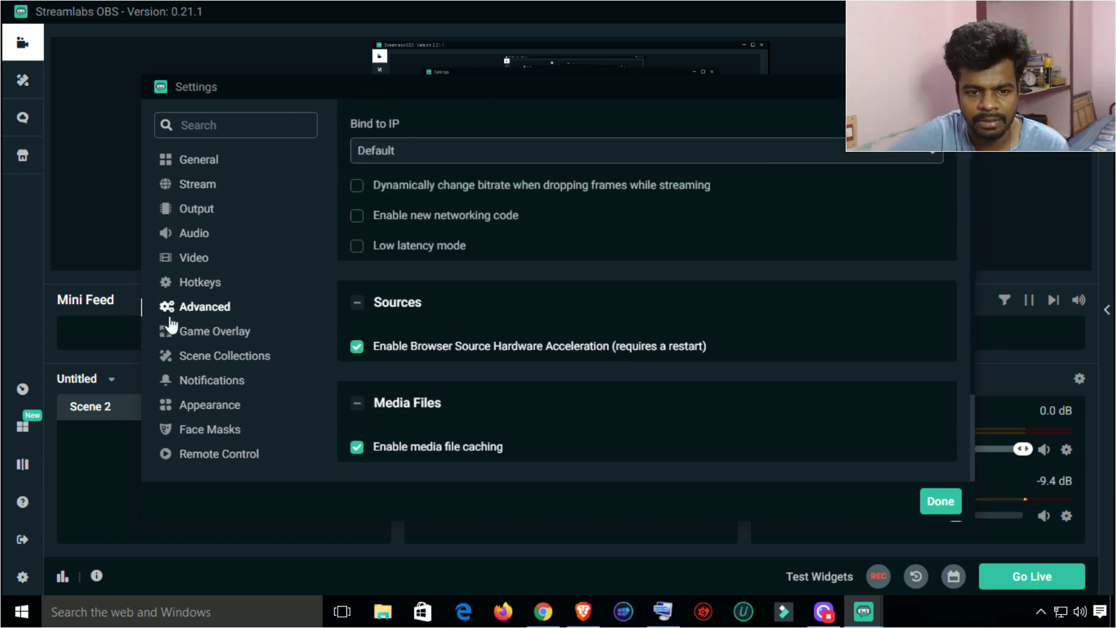
# Look through the Game Overlay, Scene Collections, Notifications, Appearance, Face Masks and Remote Control settings, and close the settings.
pyautogui.click(190, 332)
pyautogui.click(233, 356)
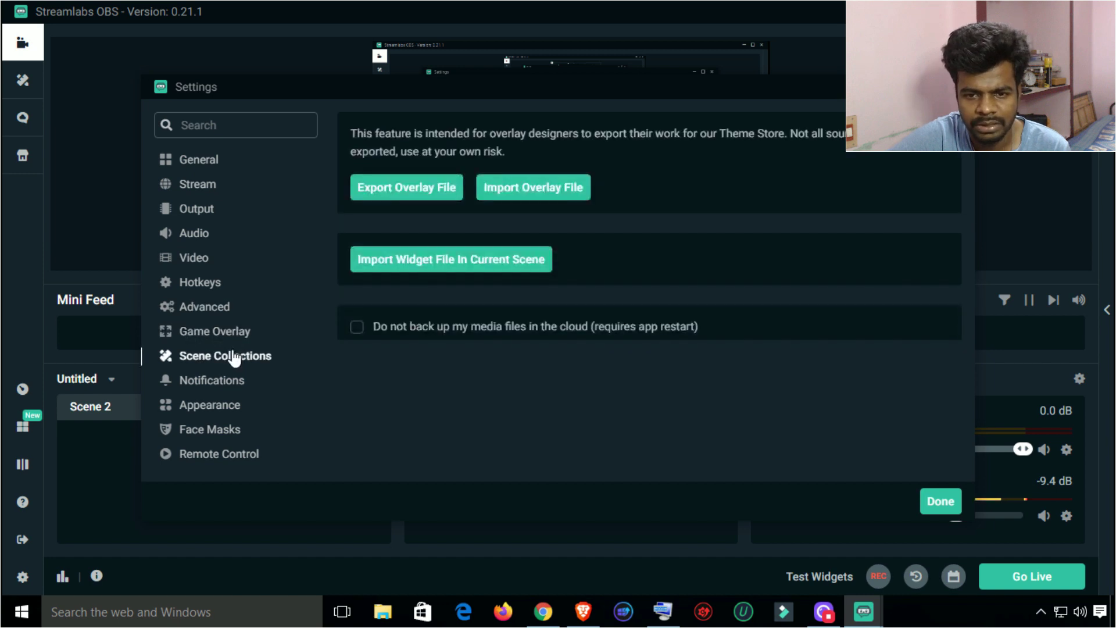
pyautogui.click(220, 388)
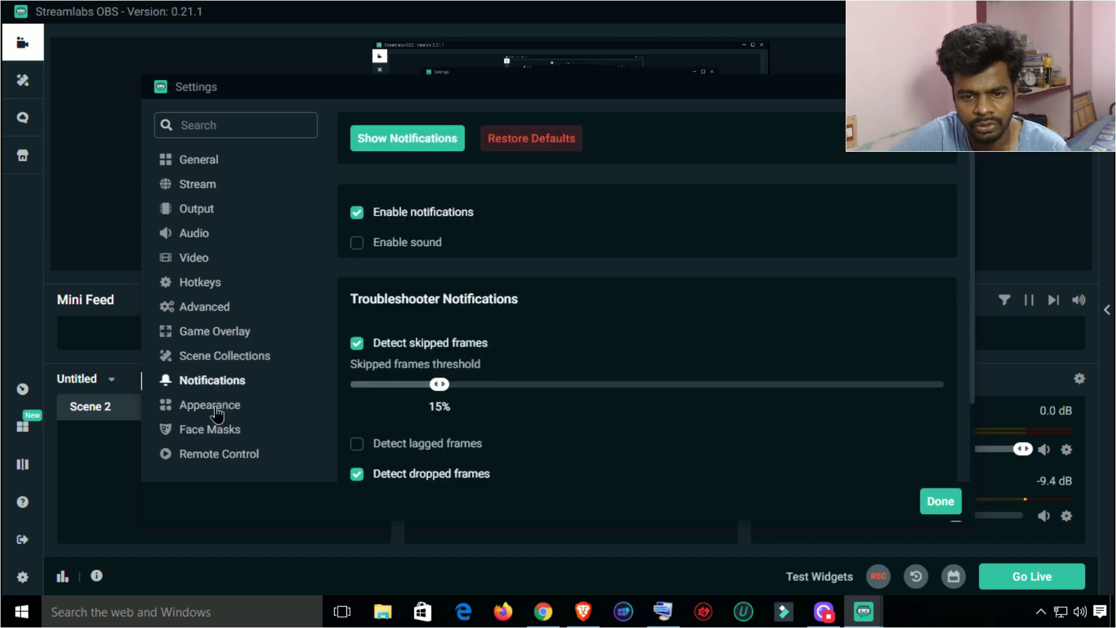
pyautogui.click(216, 407)
pyautogui.click(213, 434)
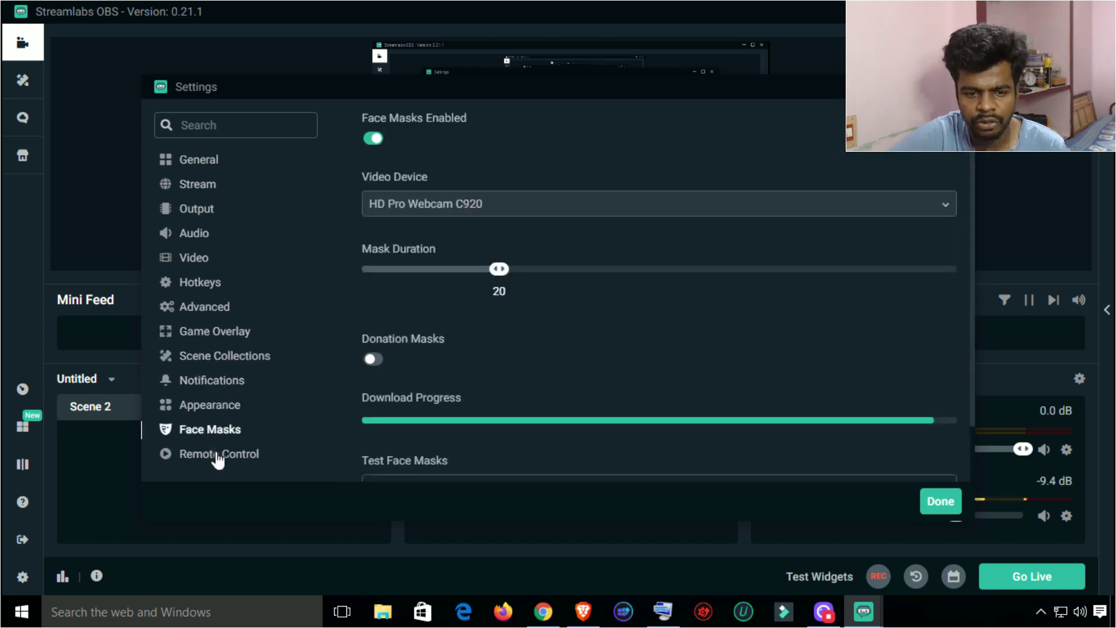
pyautogui.click(218, 457)
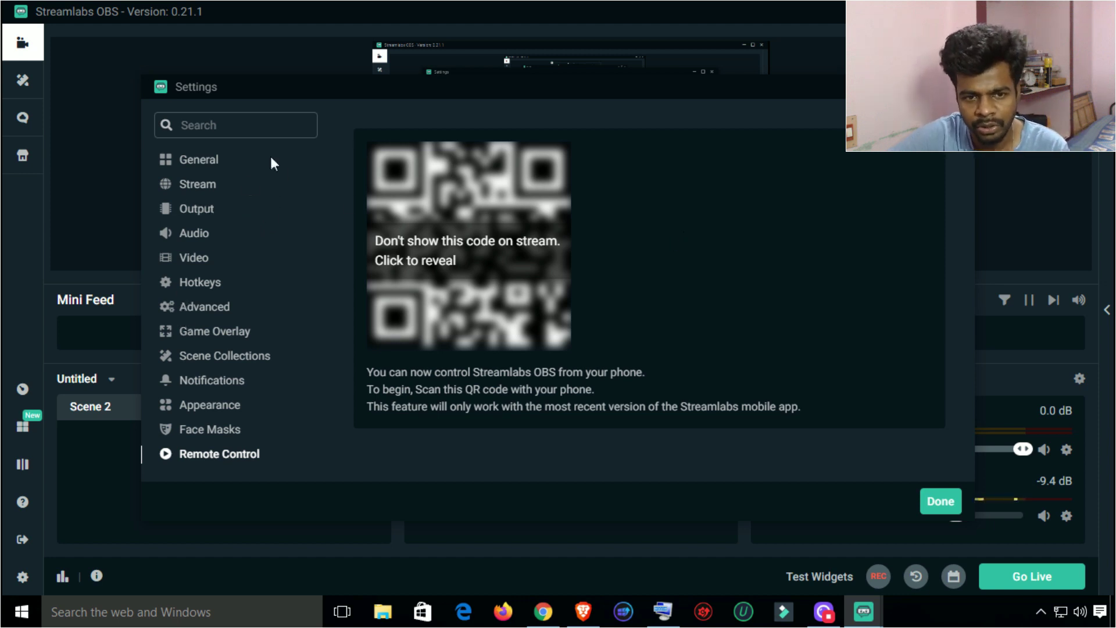
pyautogui.press('Escape')
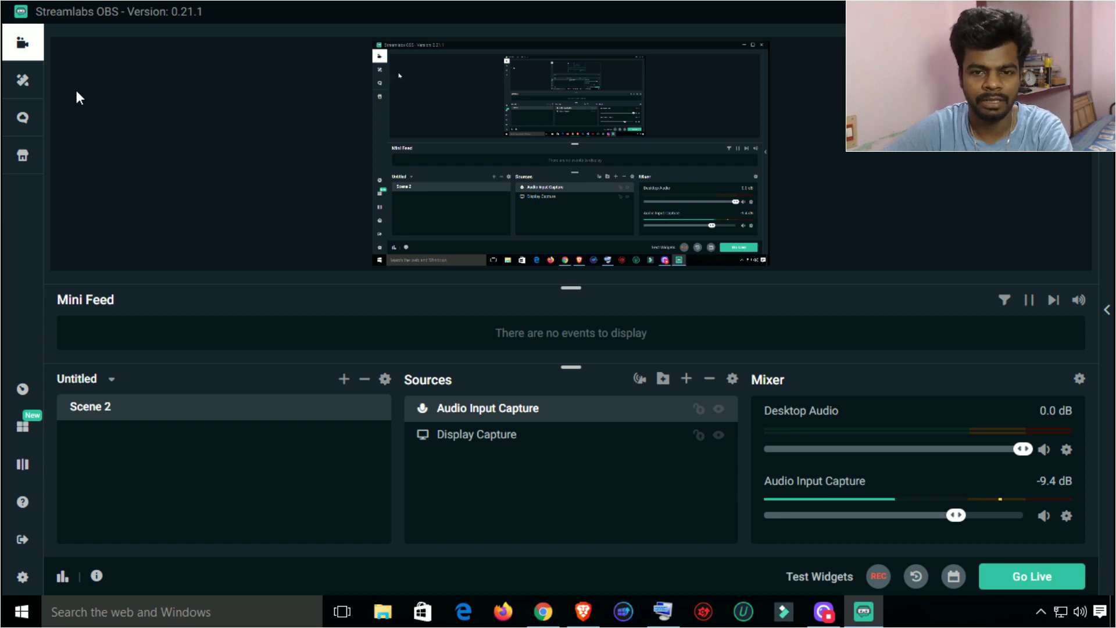
pyautogui.click(824, 613)
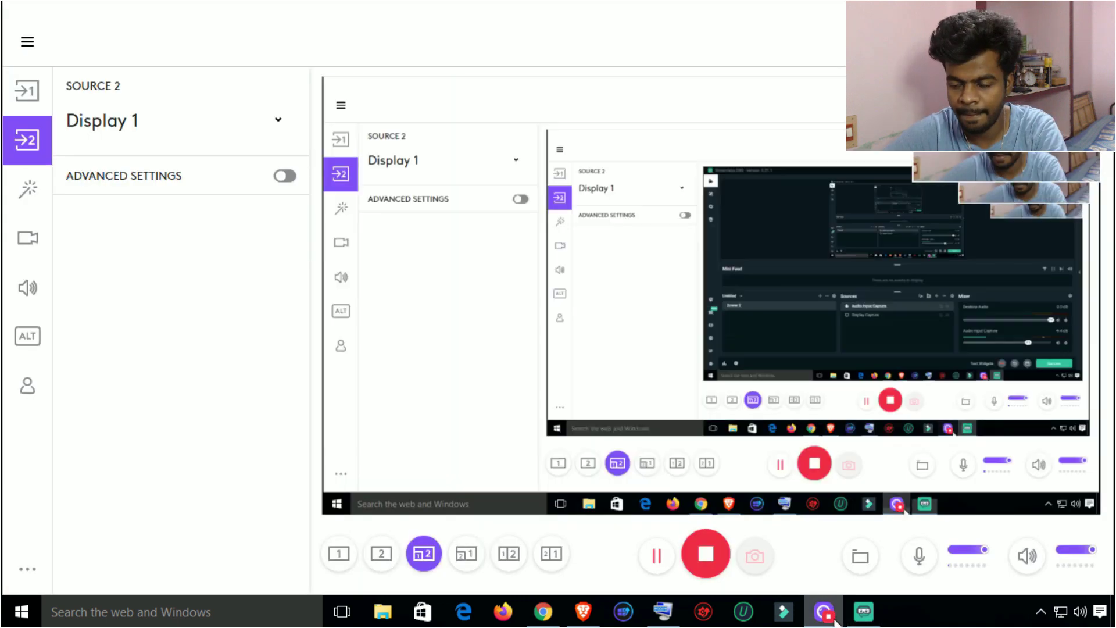
pyautogui.click(835, 619)
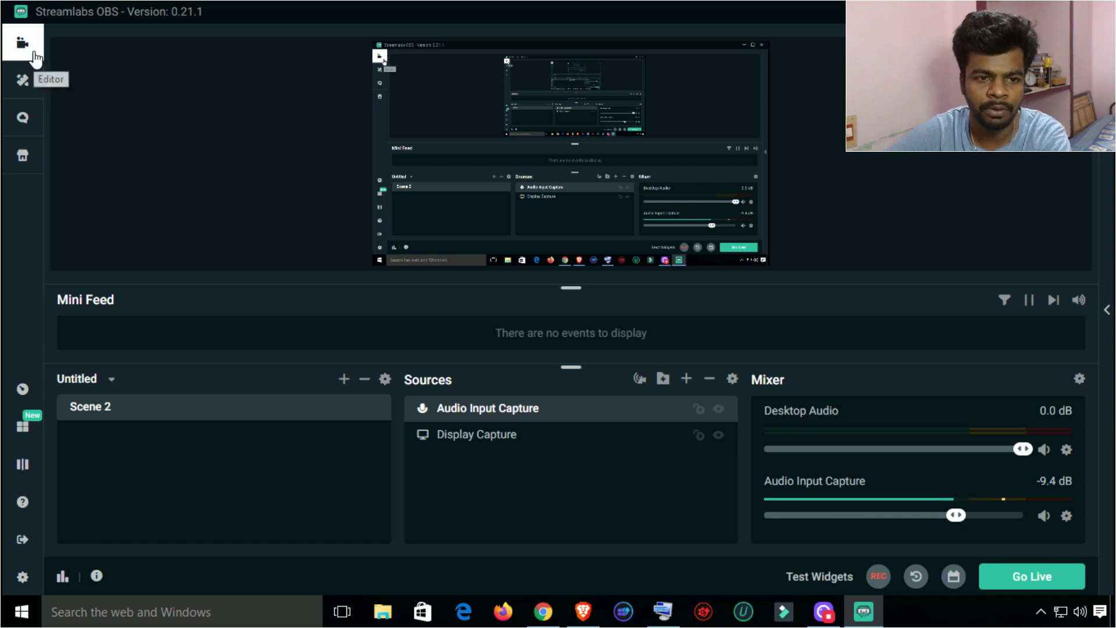
# Open the Themes library and search the scene themes for "free".
pyautogui.click(38, 88)
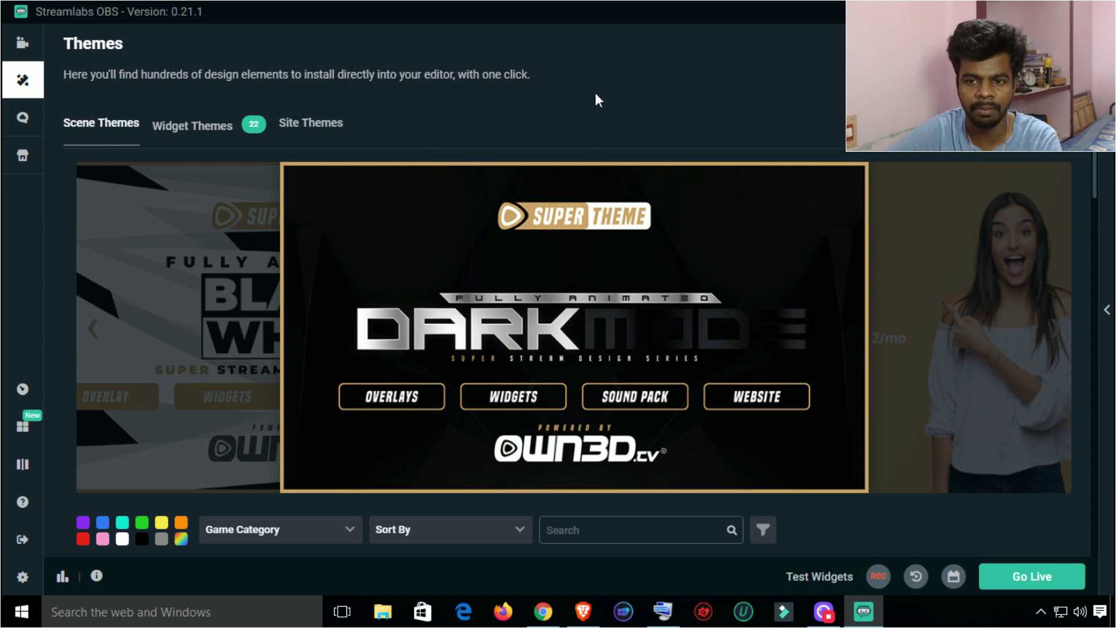
pyautogui.scroll(-4, 568, 130)
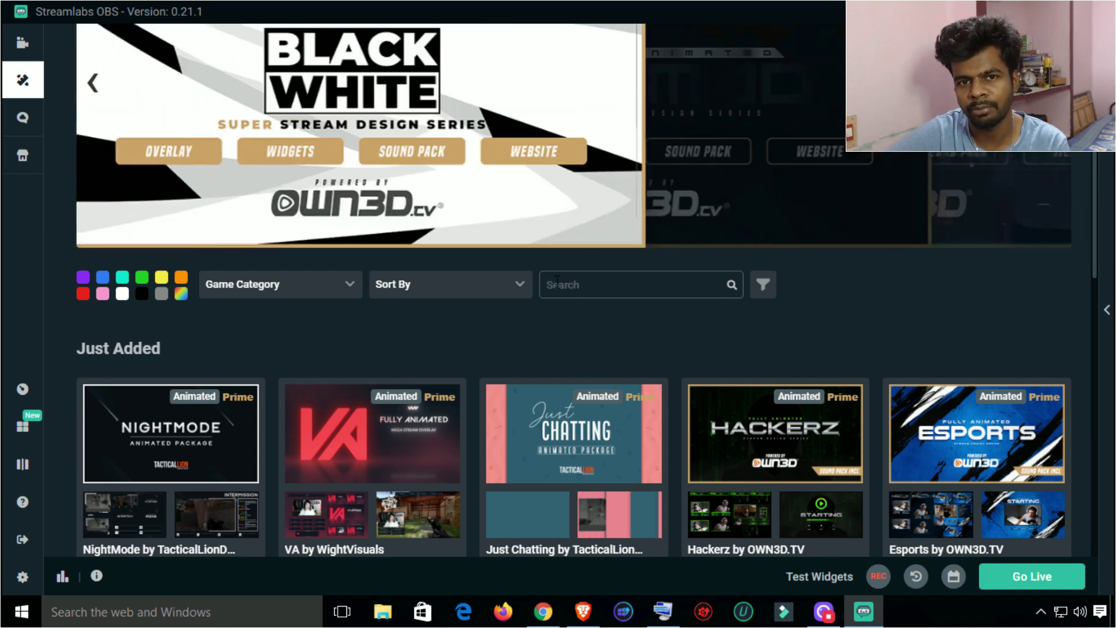
pyautogui.write('free')
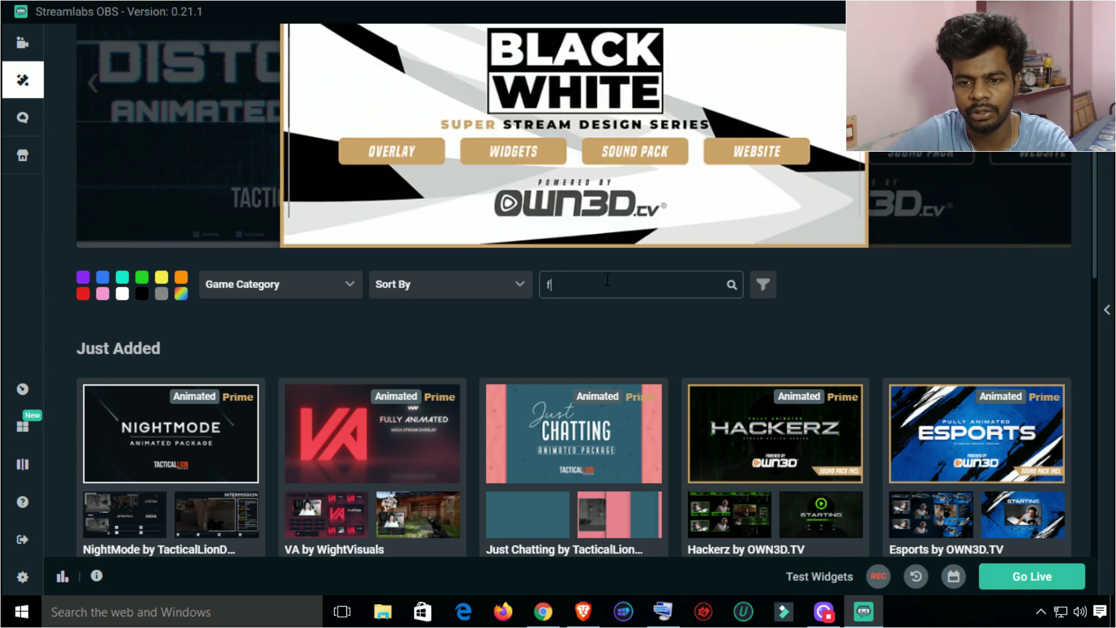
pyautogui.click(730, 285)
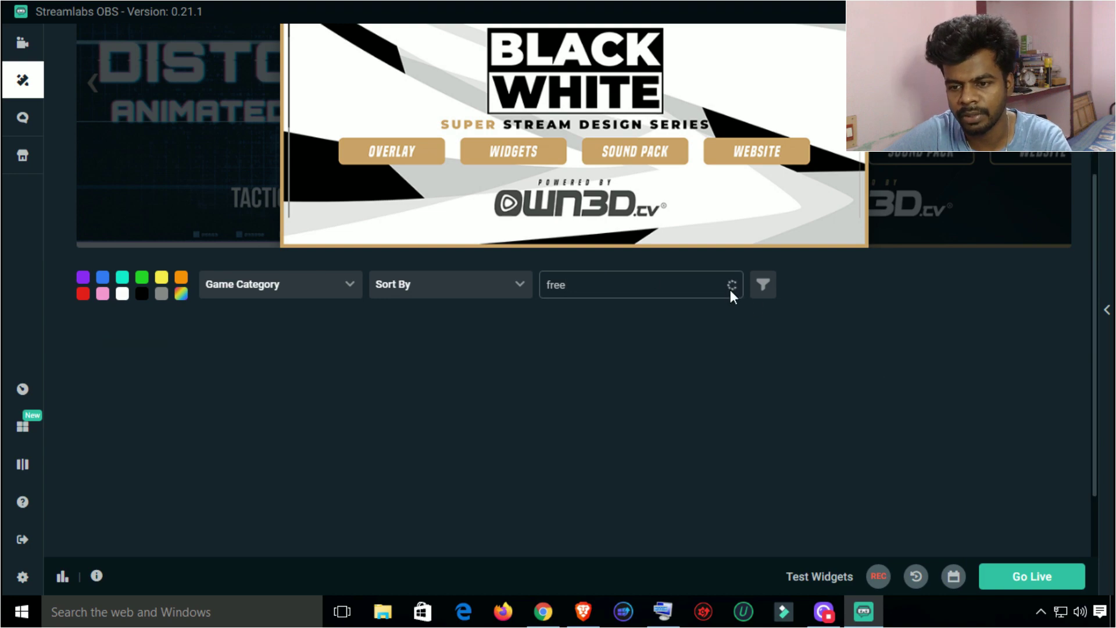
# Browse the first page of theme search results down to its end and go to the second page.
pyautogui.scroll(-3, 685, 239)
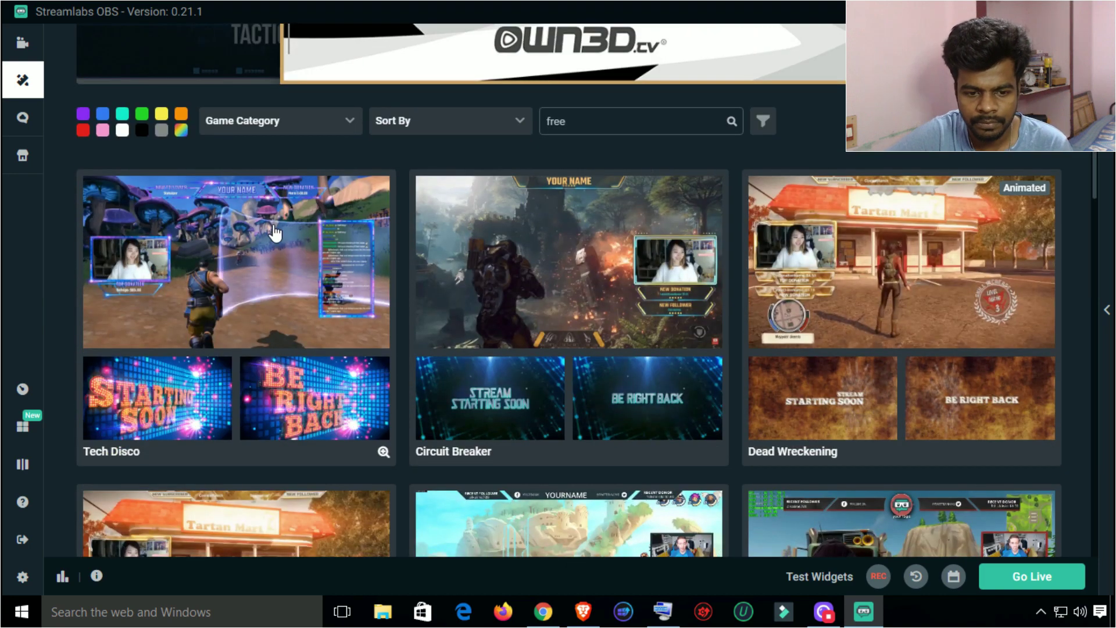
pyautogui.scroll(-3, 448, 219)
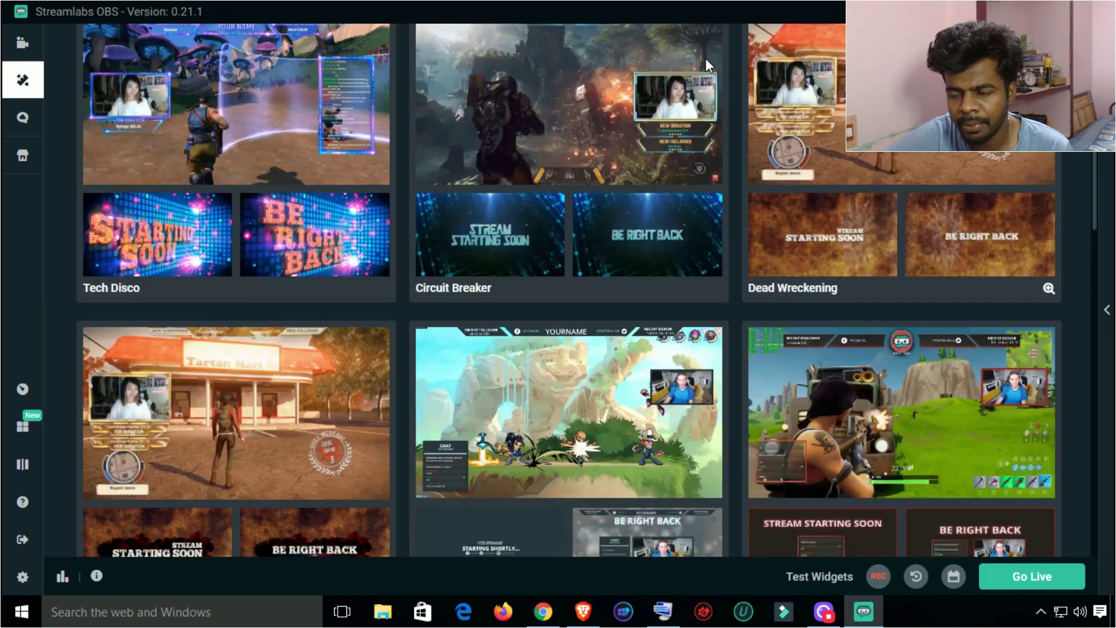
pyautogui.scroll(-4, 283, 251)
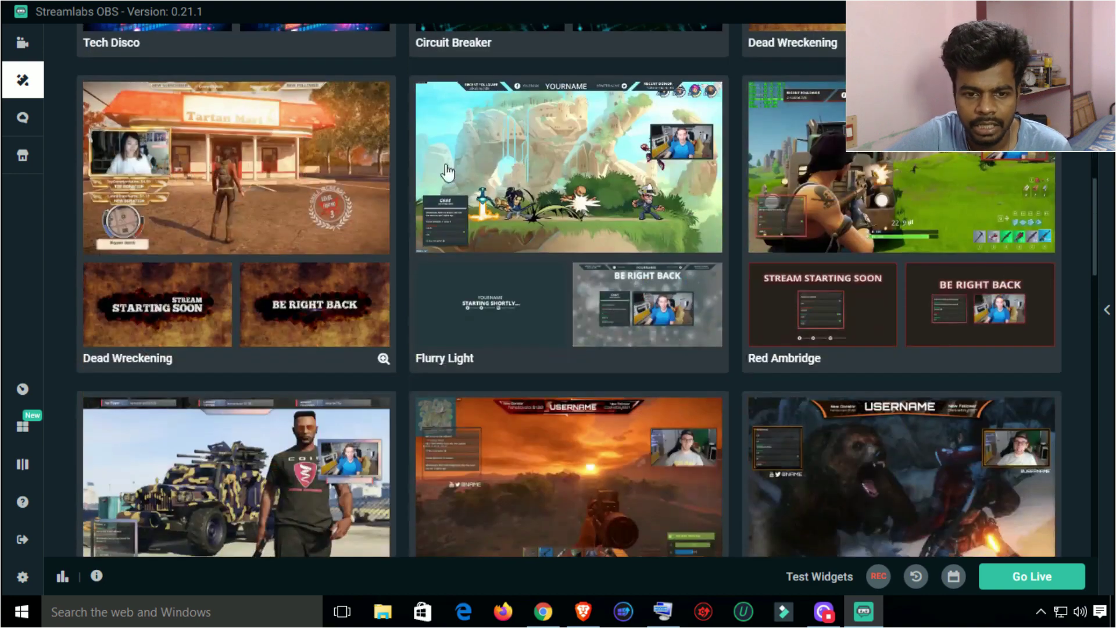
pyautogui.scroll(-2, 779, 274)
pyautogui.scroll(-3, 435, 346)
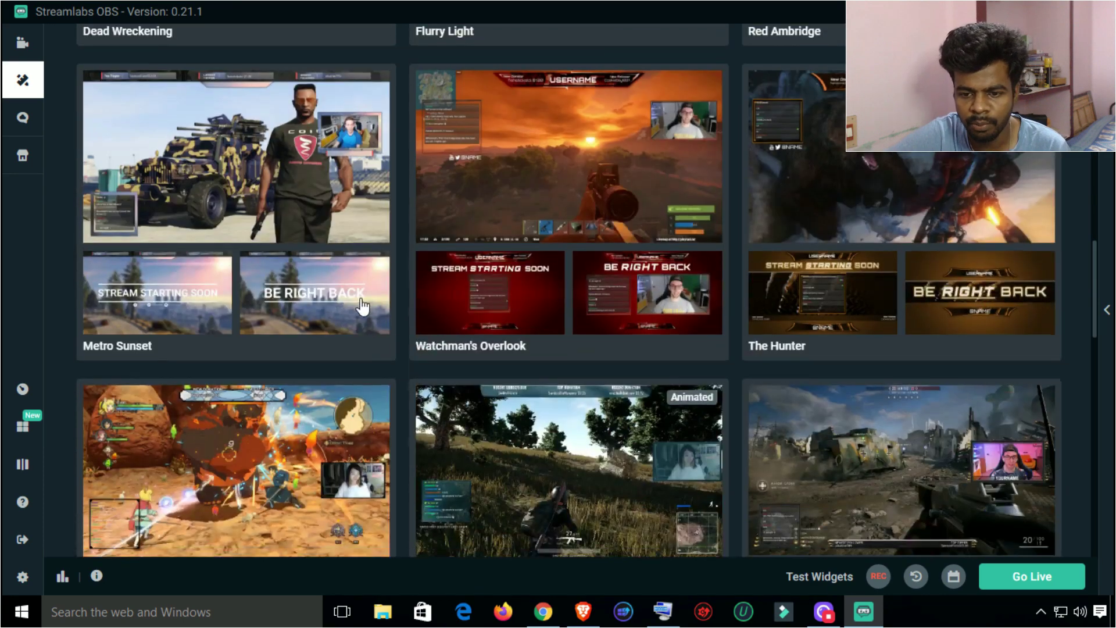
pyautogui.scroll(-3, 821, 329)
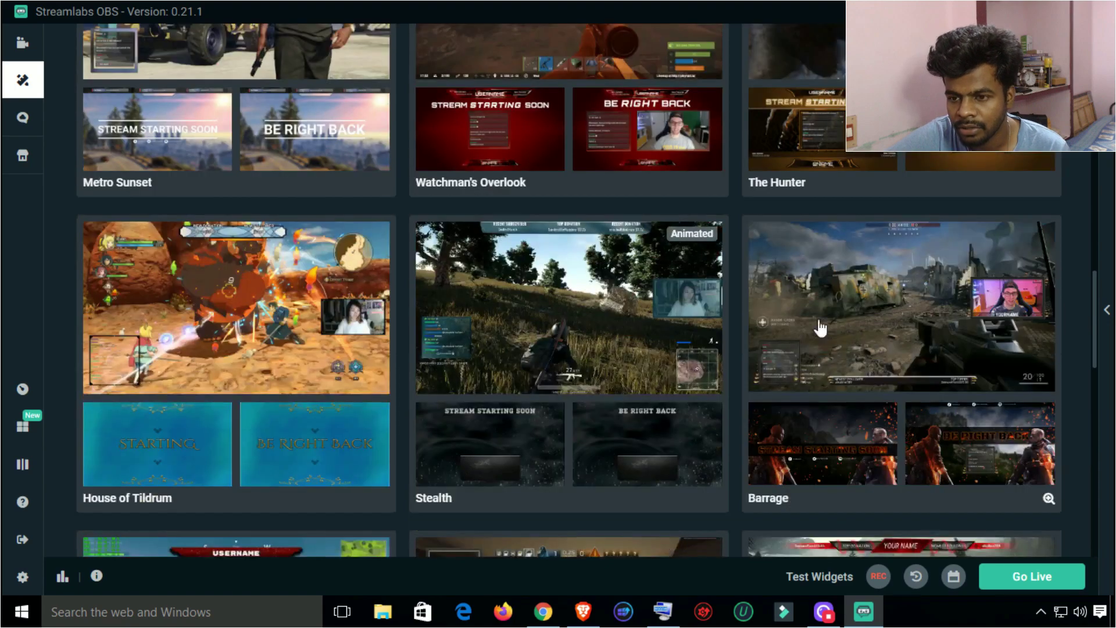
pyautogui.scroll(-20, 219, 324)
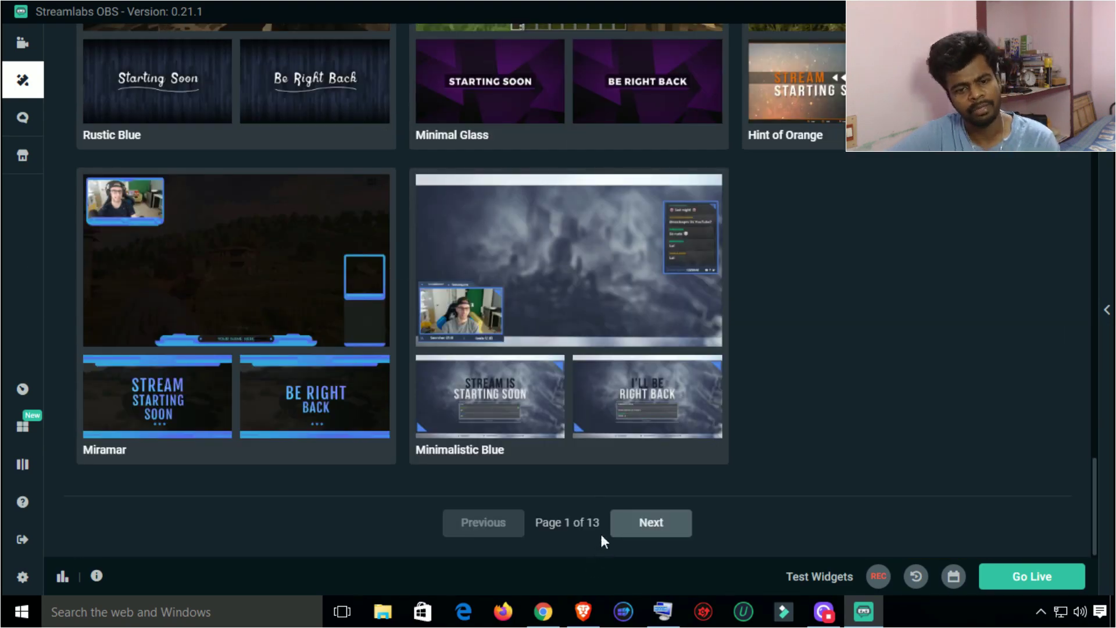
pyautogui.click(623, 538)
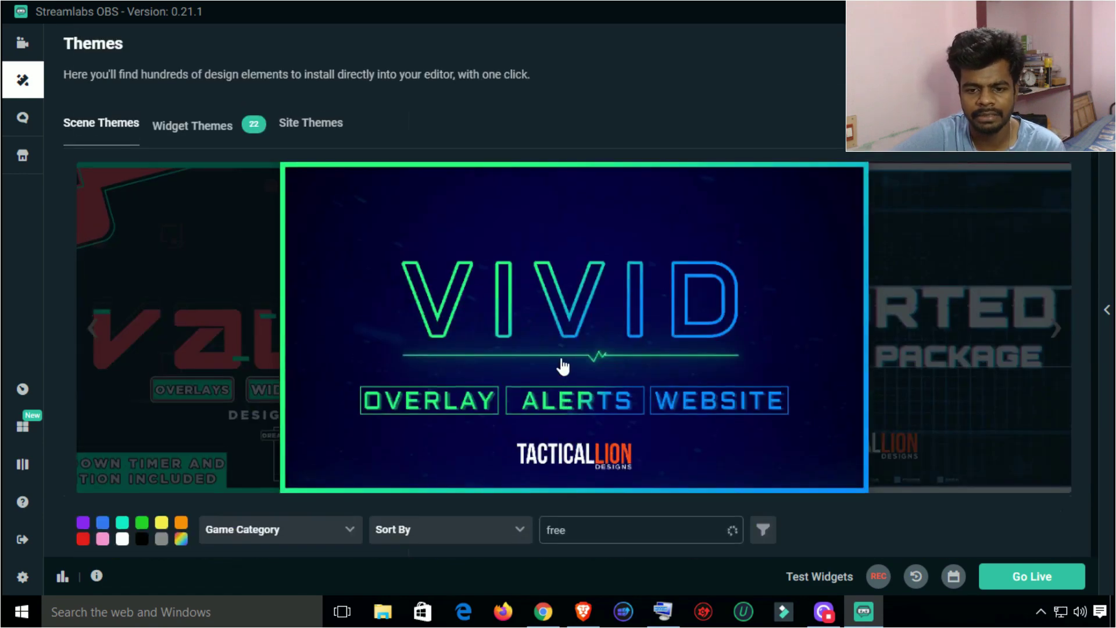
# Browse the second page of theme results, return to the first page and install the Grand Park Drive overlay.
pyautogui.scroll(-15, 561, 361)
pyautogui.scroll(-10, 562, 365)
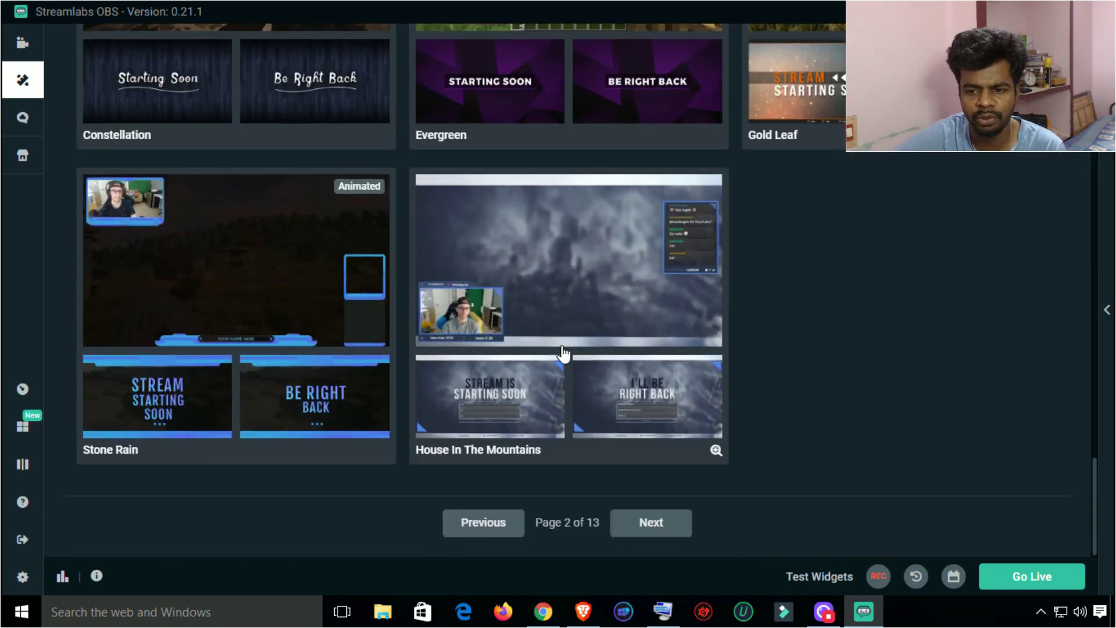
pyautogui.click(484, 523)
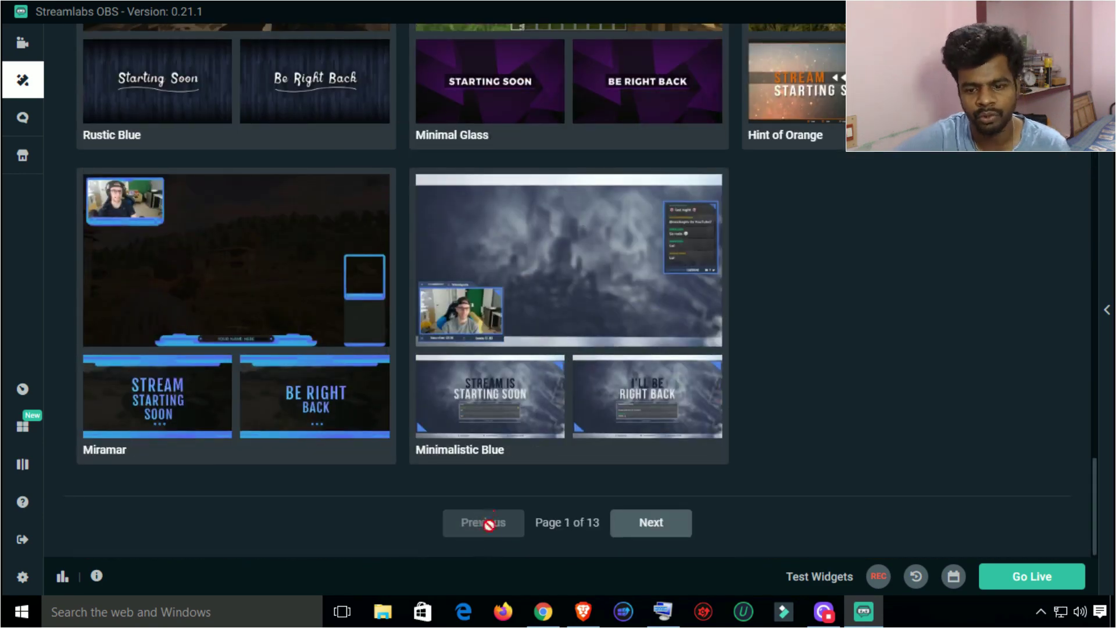
pyautogui.scroll(15, 582, 274)
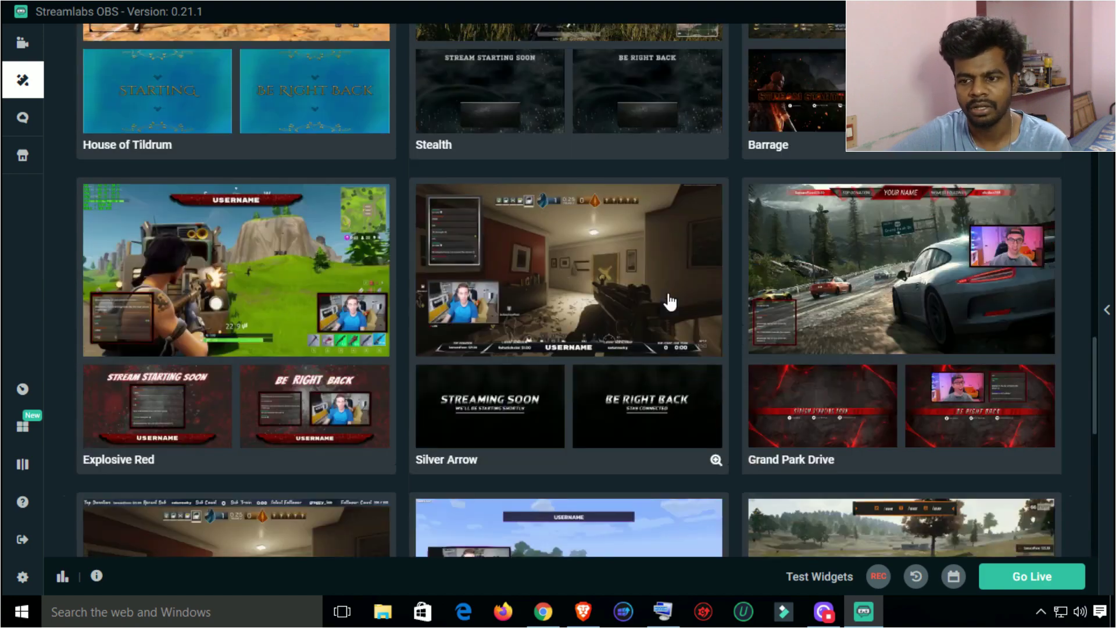
pyautogui.scroll(-8, 671, 302)
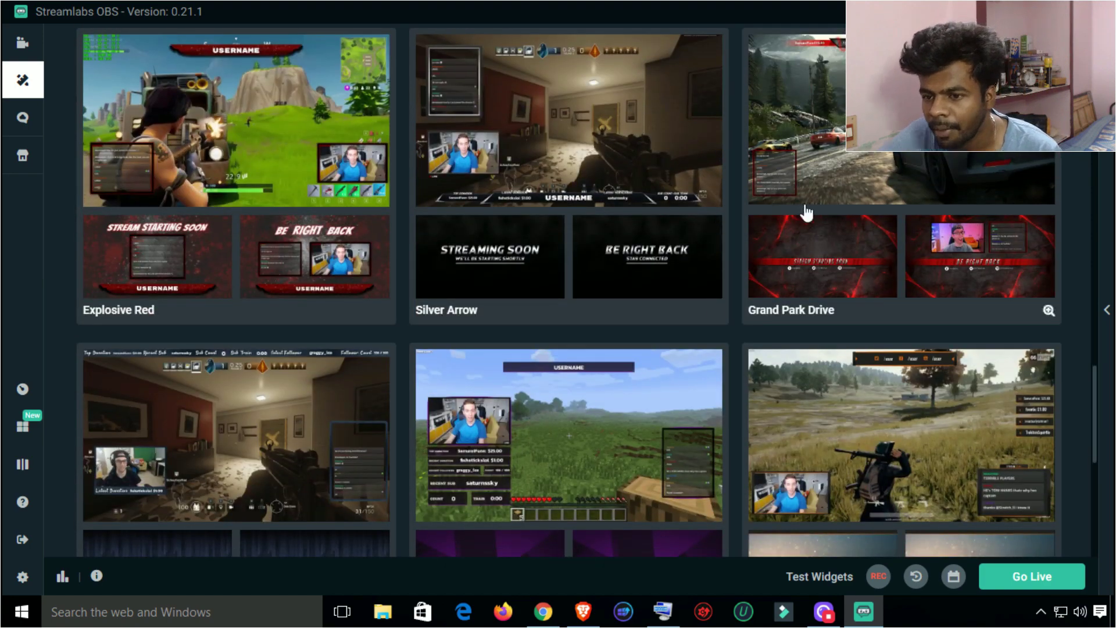
pyautogui.scroll(1, 812, 212)
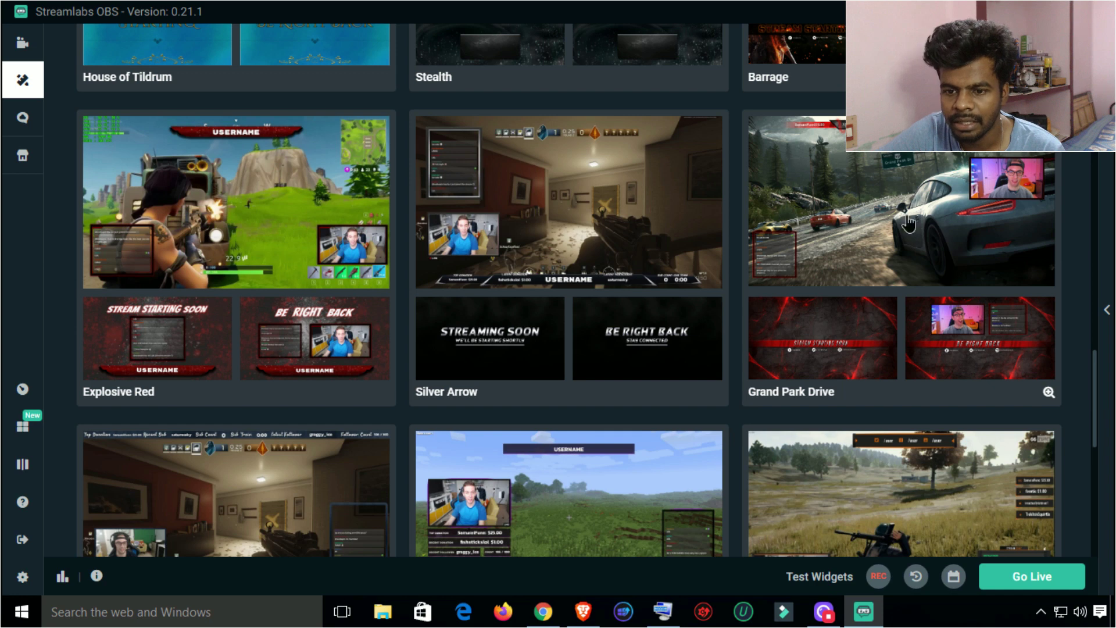
pyautogui.click(937, 208)
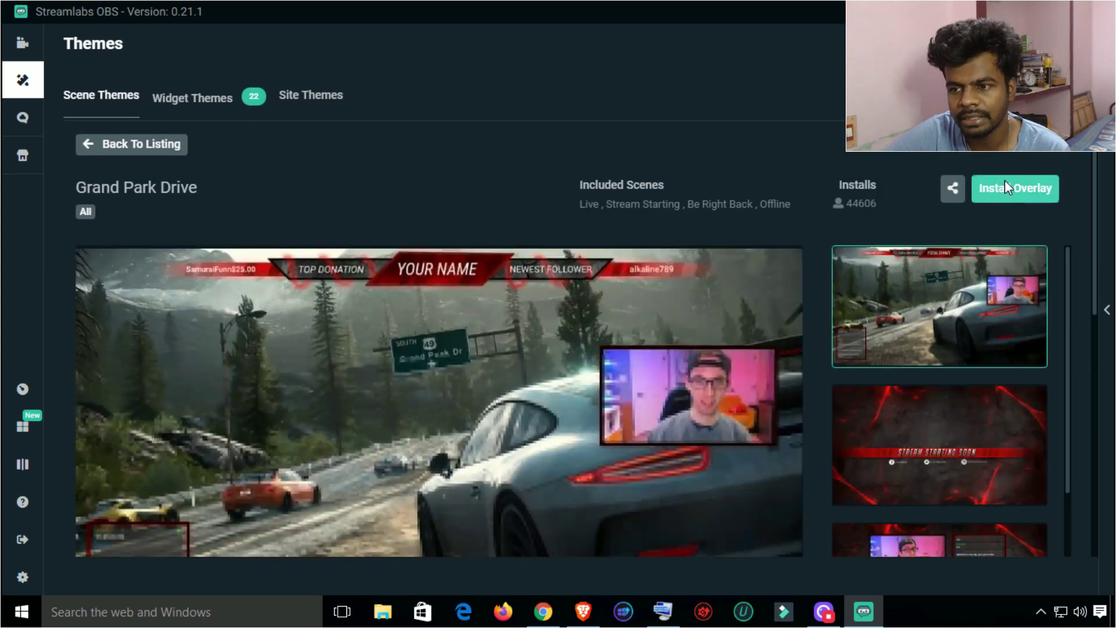
pyautogui.click(1004, 185)
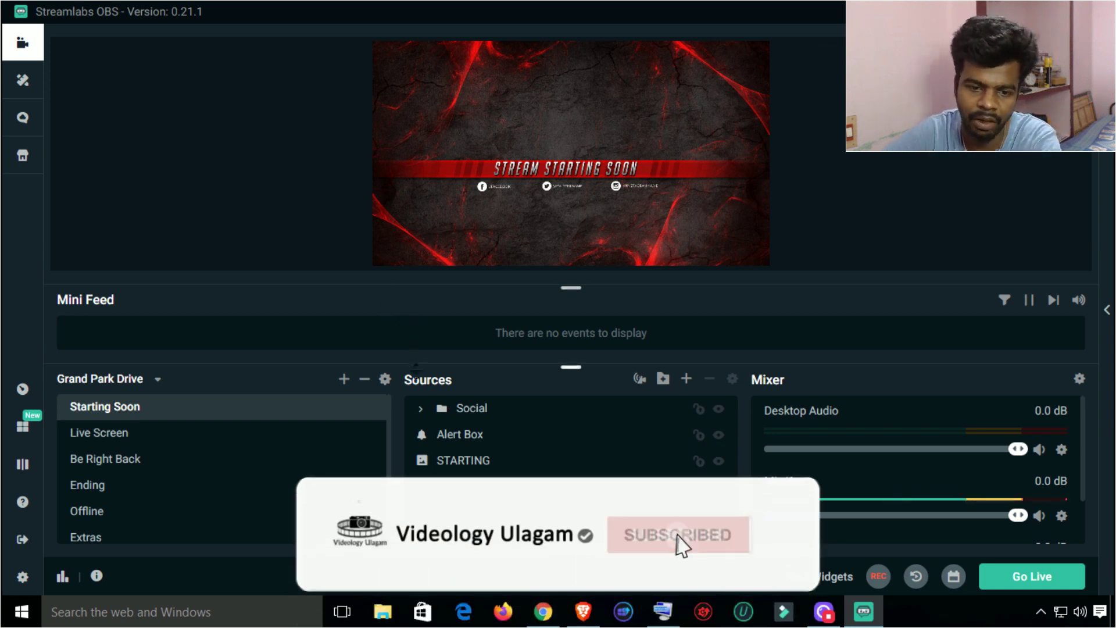
# Preview the installed theme's Live Screen, Be Right Back, Ending, Offline and Extras scenes one after another.
pyautogui.click(145, 442)
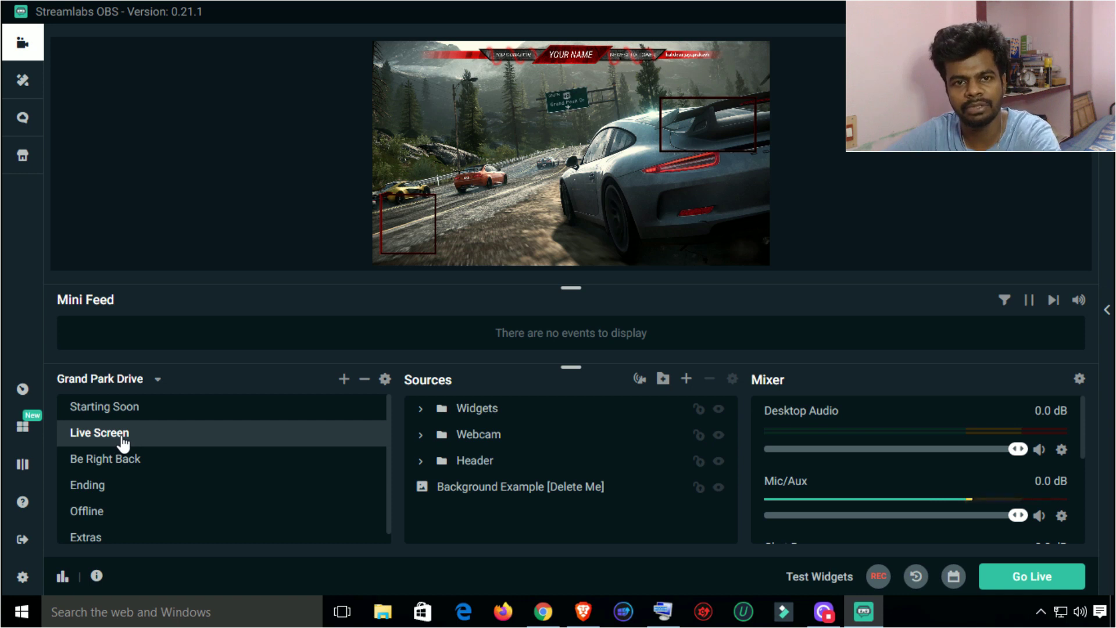
pyautogui.click(133, 461)
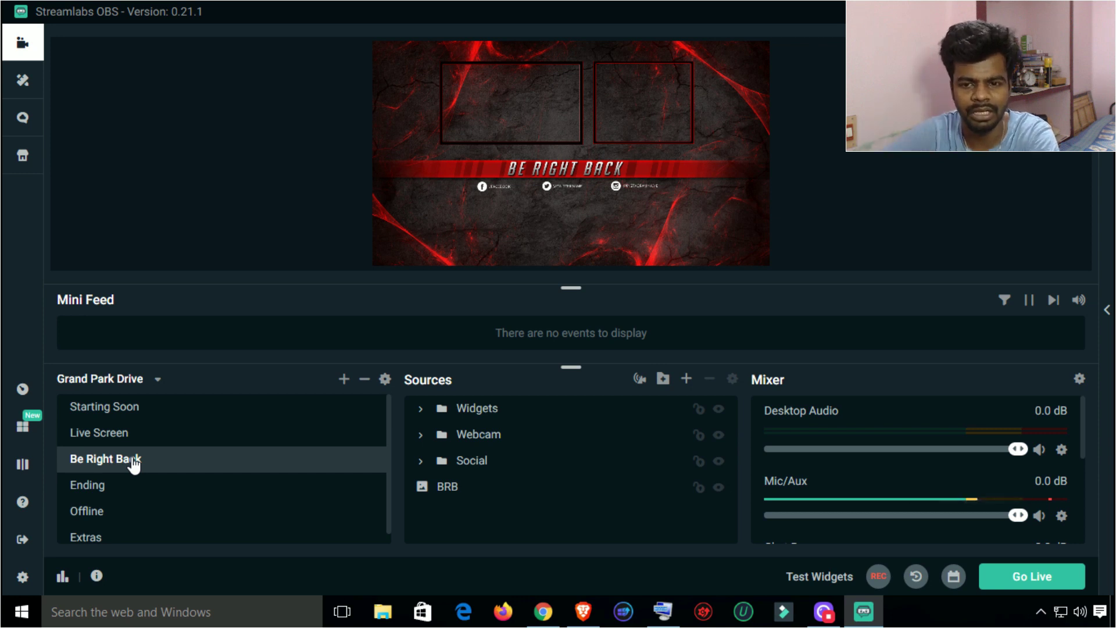
pyautogui.click(96, 491)
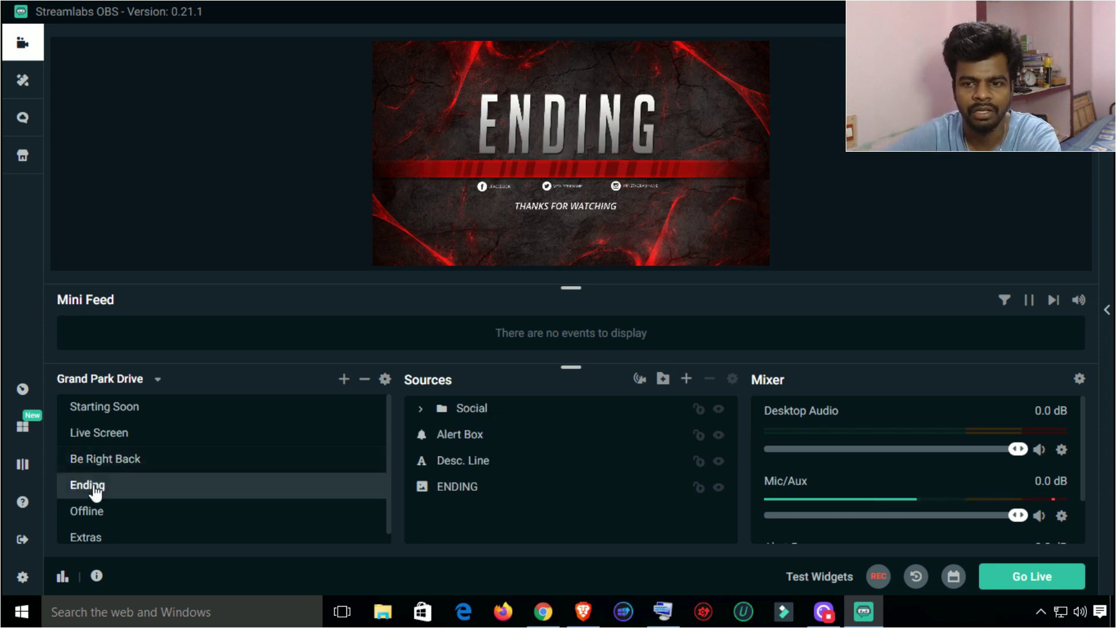
pyautogui.click(96, 516)
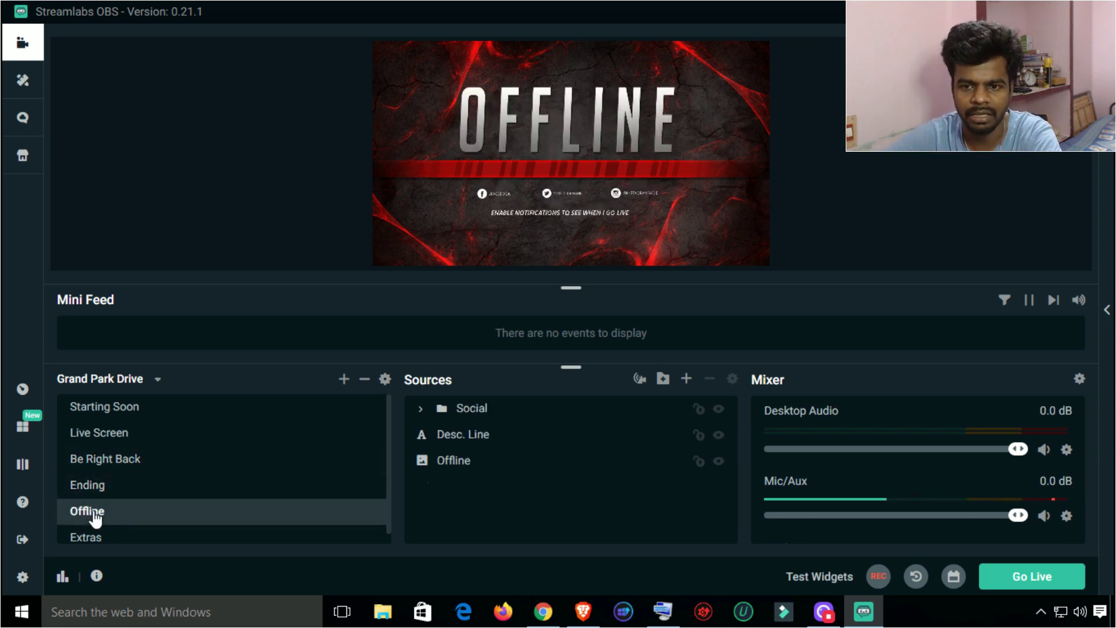
pyautogui.click(100, 542)
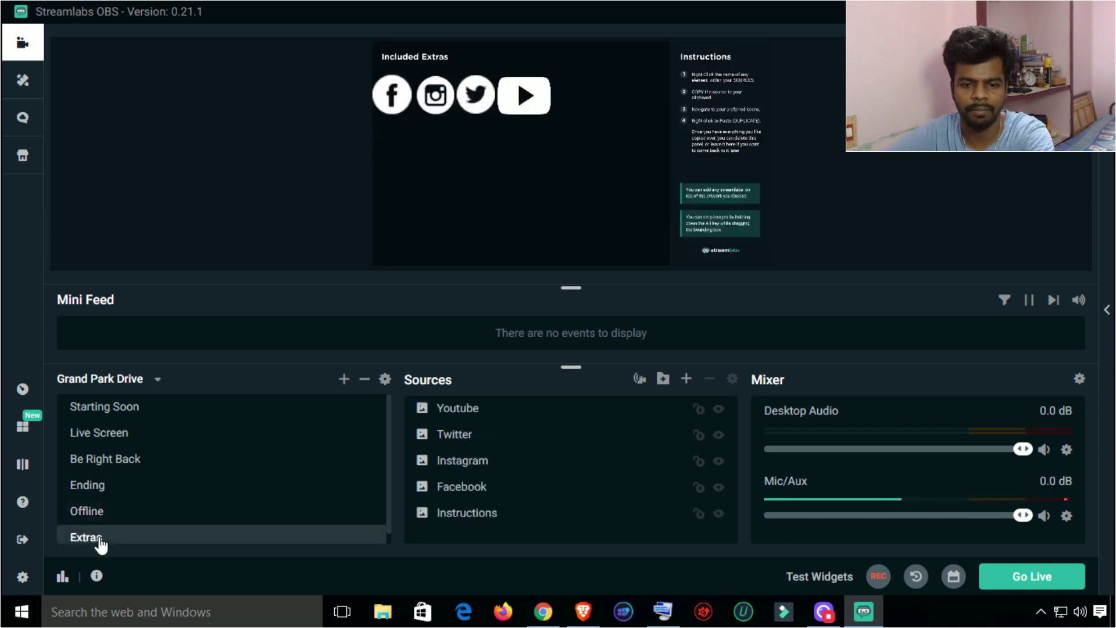
pyautogui.scroll(-1, 173, 502)
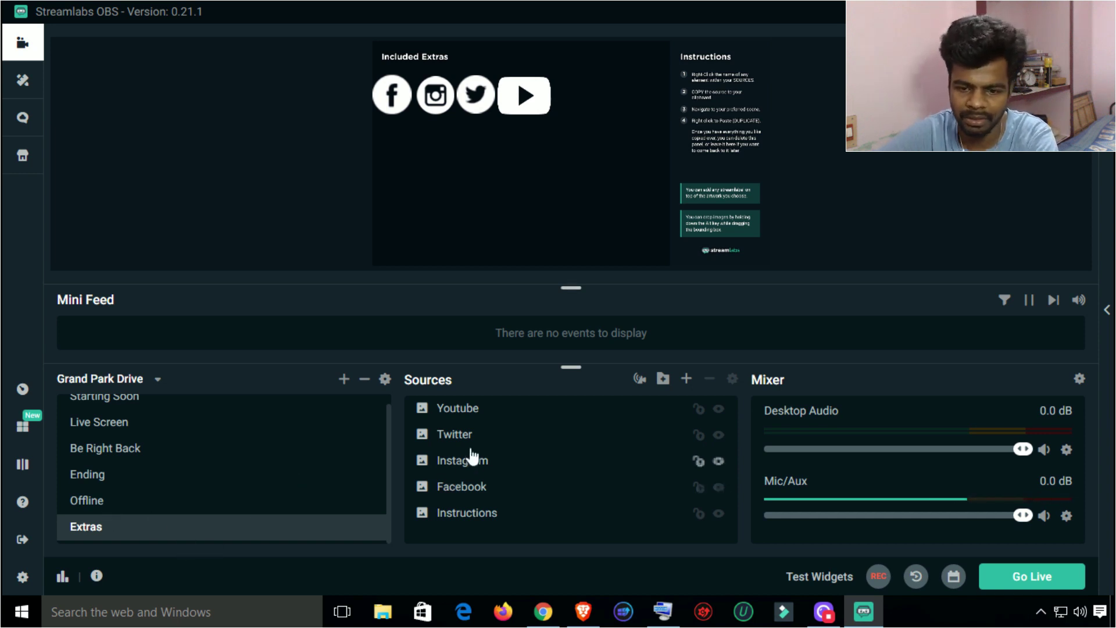
# Inspect the Youtube source's image settings in the Extras scene, cancel them and select the Instructions source.
pyautogui.doubleClick(460, 410)
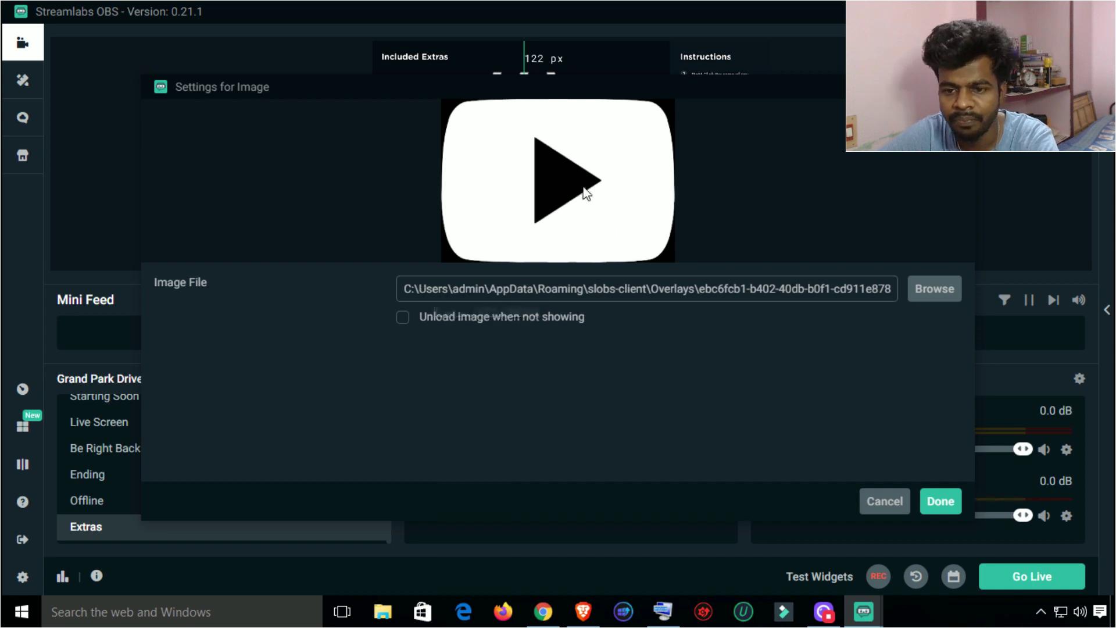
pyautogui.click(884, 501)
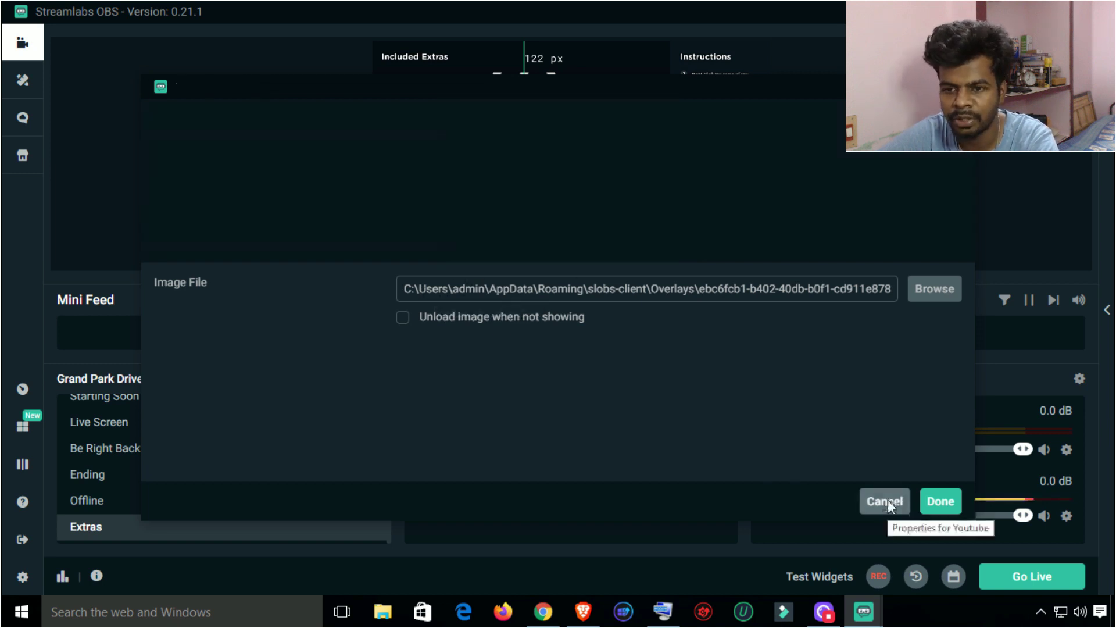
pyautogui.click(467, 513)
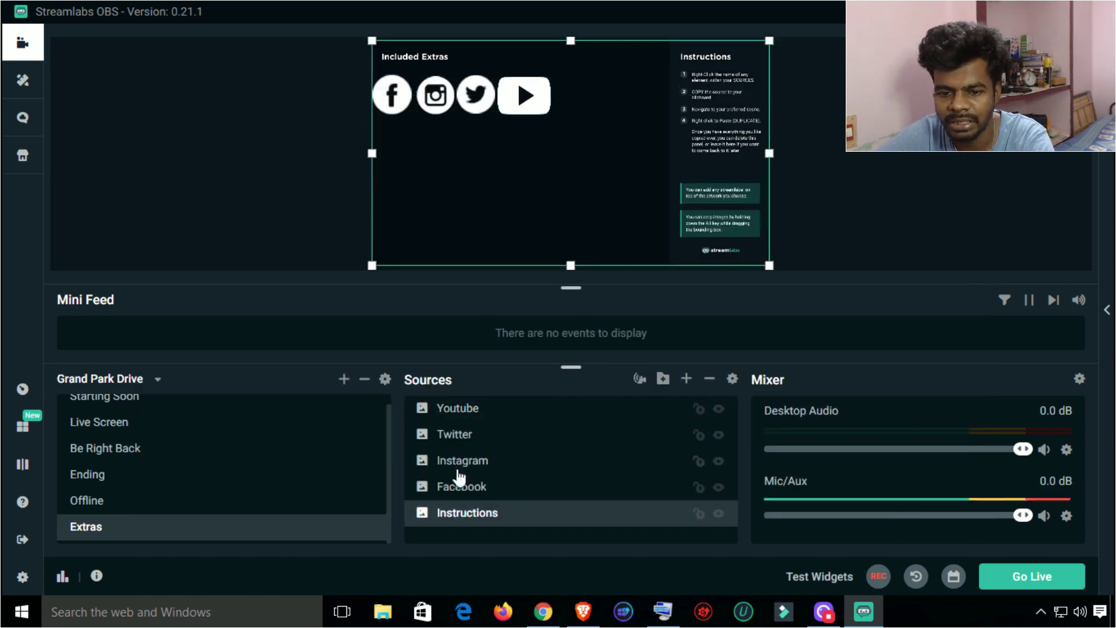
# In the Starting Soon scene, toggle the STARTING image's visibility off and on, and hide the Social folder.
pyautogui.click(129, 504)
pyautogui.scroll(2, 149, 436)
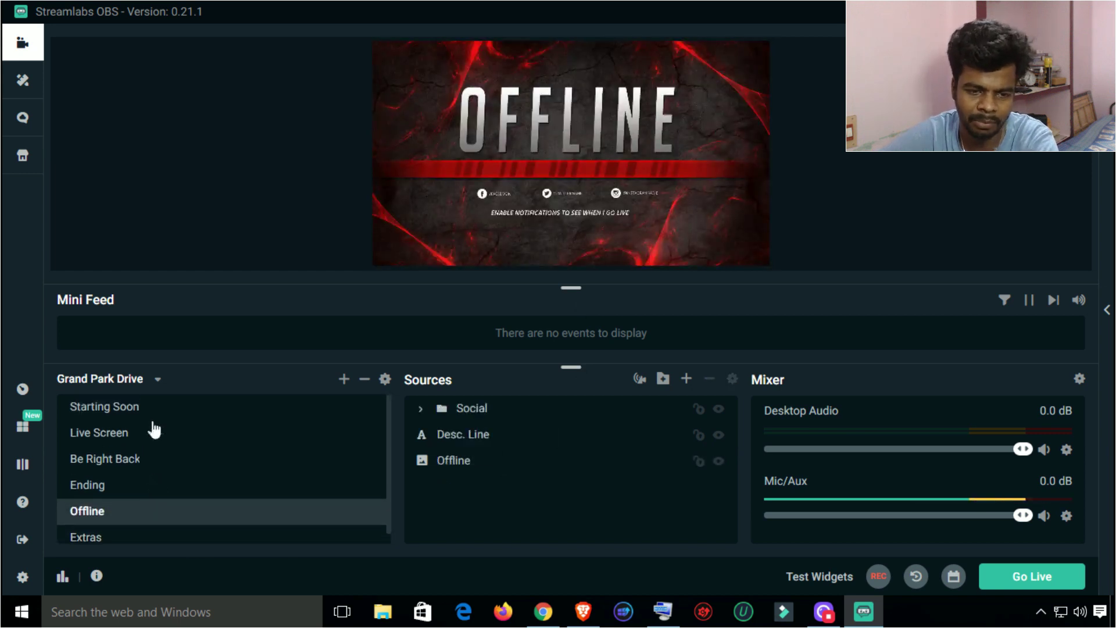
pyautogui.click(152, 416)
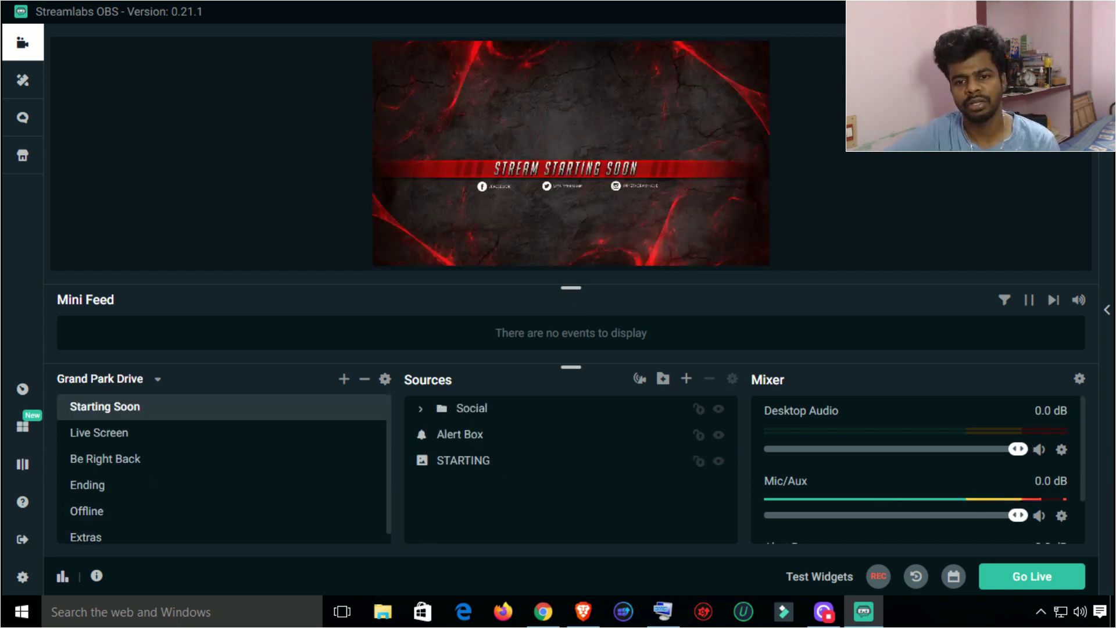
pyautogui.click(454, 446)
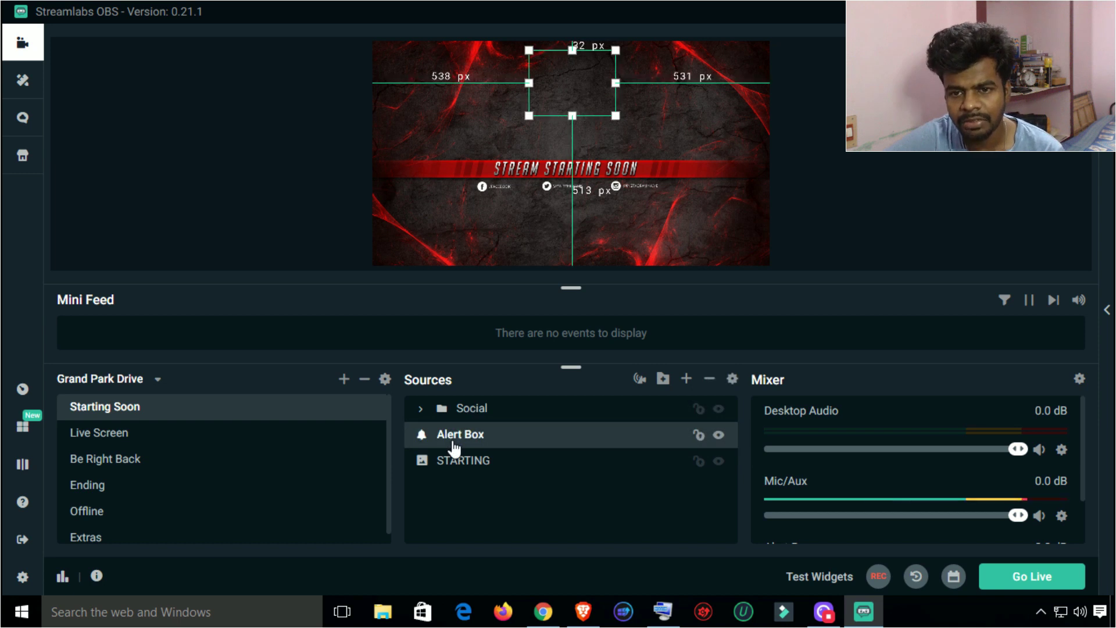
pyautogui.click(719, 461)
pyautogui.click(719, 461)
pyautogui.click(719, 461)
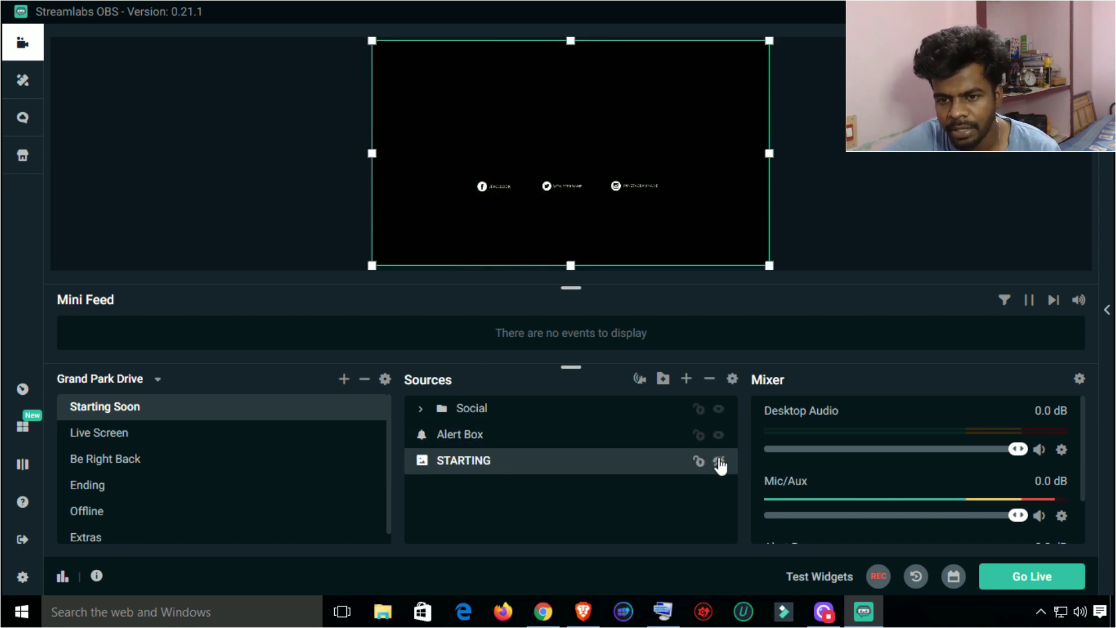
pyautogui.click(719, 461)
pyautogui.click(720, 410)
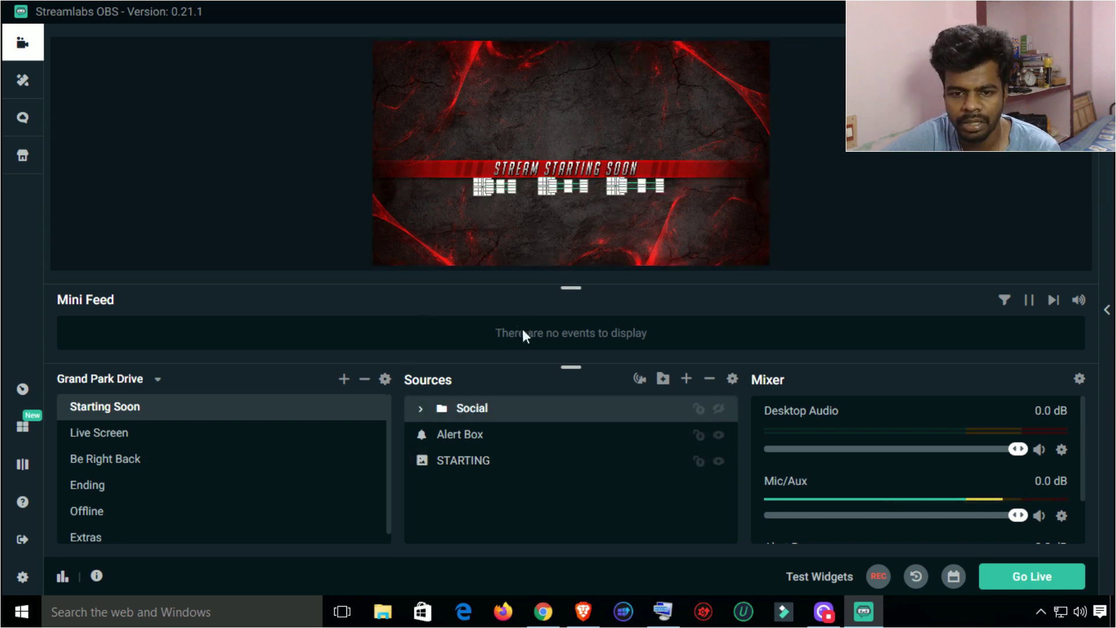
# Open the settings of the Starting Soon scene's Alert Box source and maximize the settings window.
pyautogui.click(470, 441)
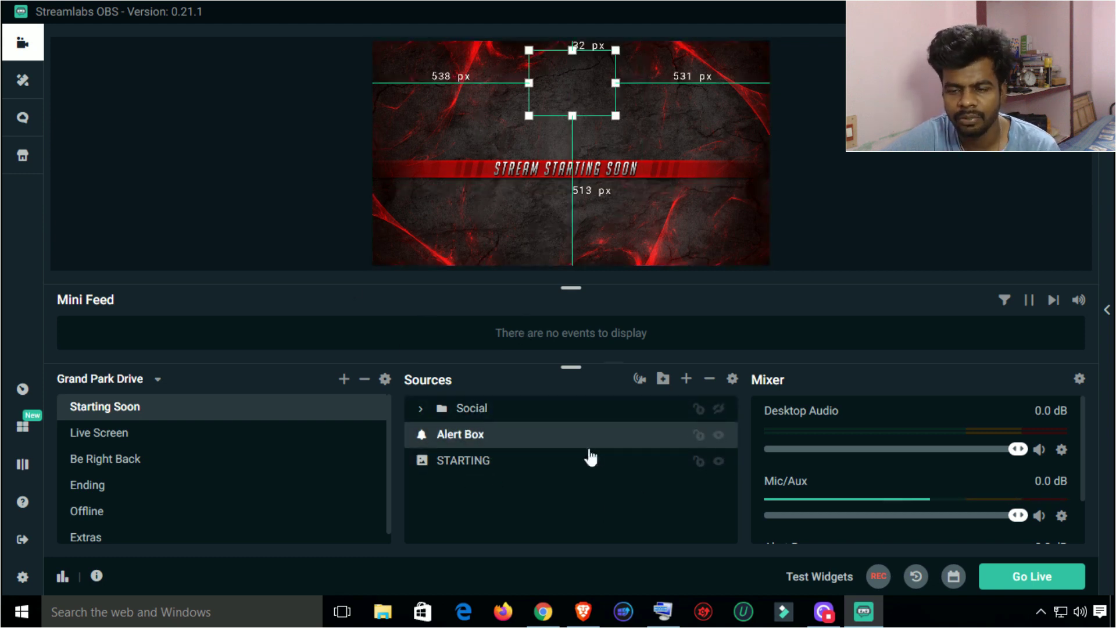
pyautogui.click(312, 178)
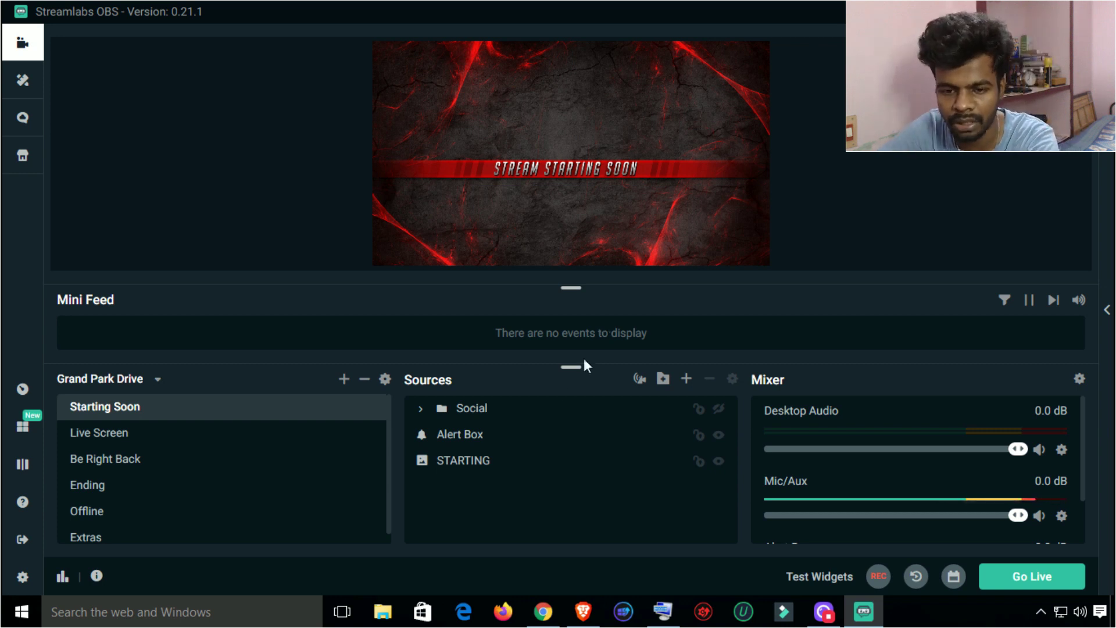
pyautogui.click(509, 438)
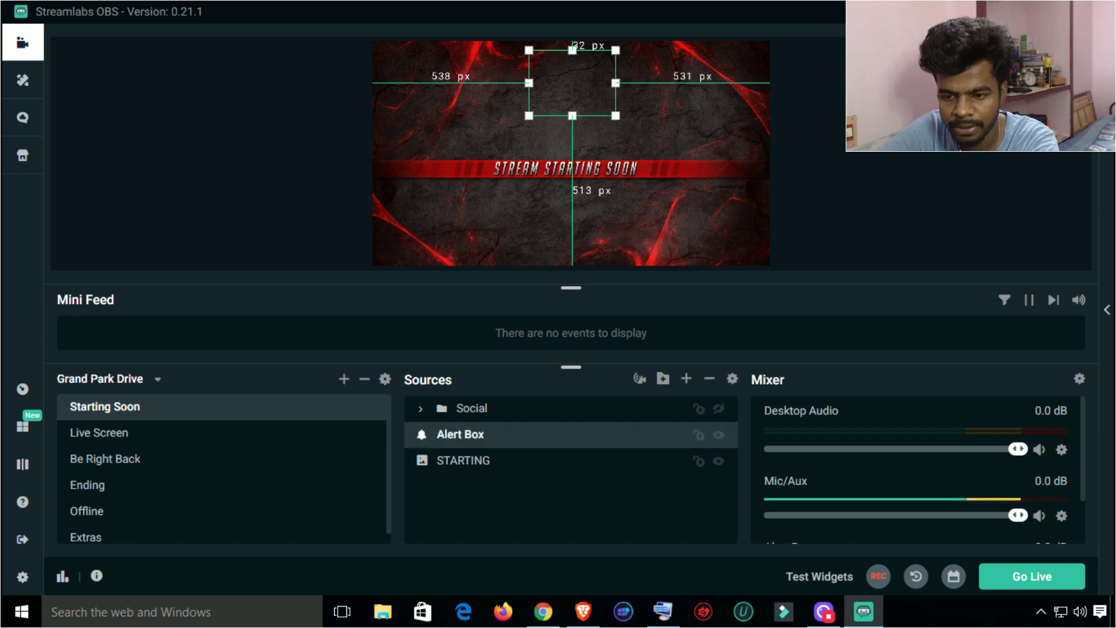
pyautogui.doubleClick(443, 436)
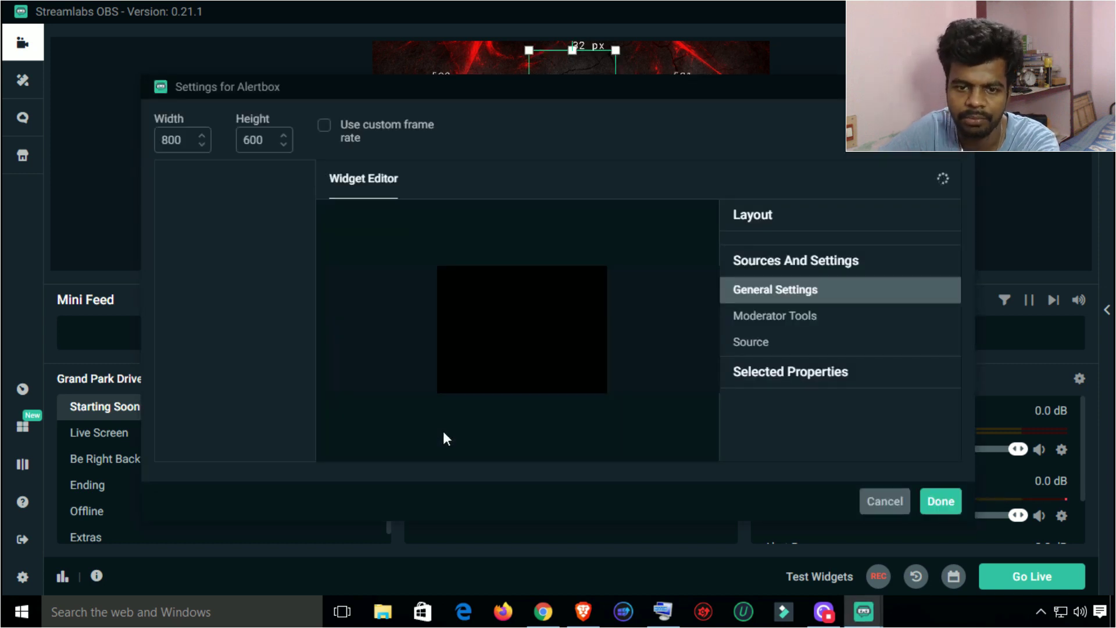
pyautogui.press('super+Up')
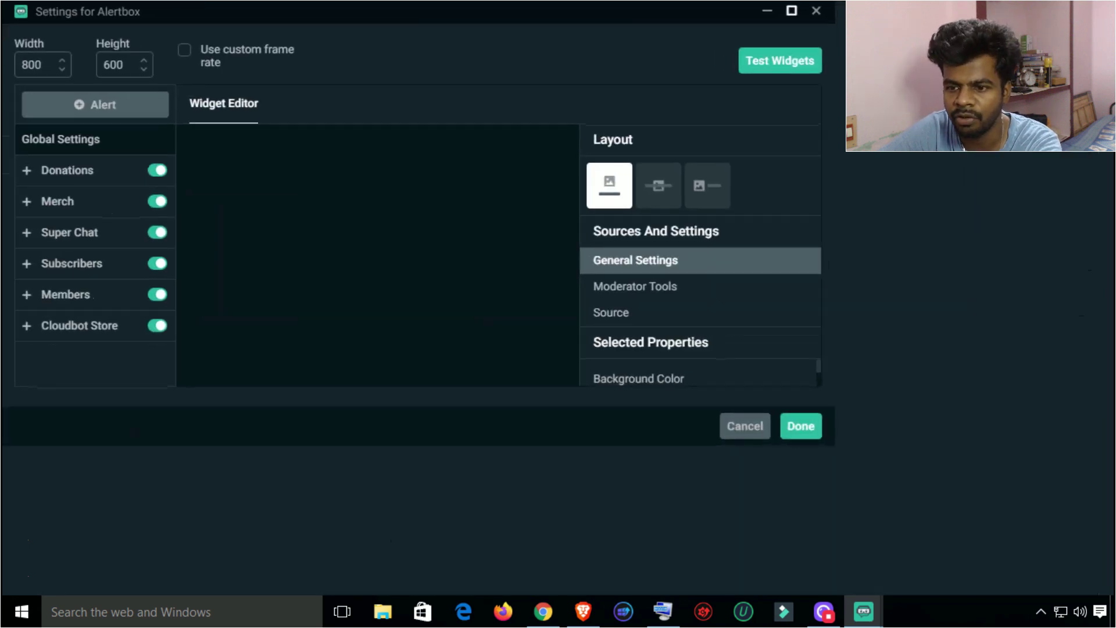
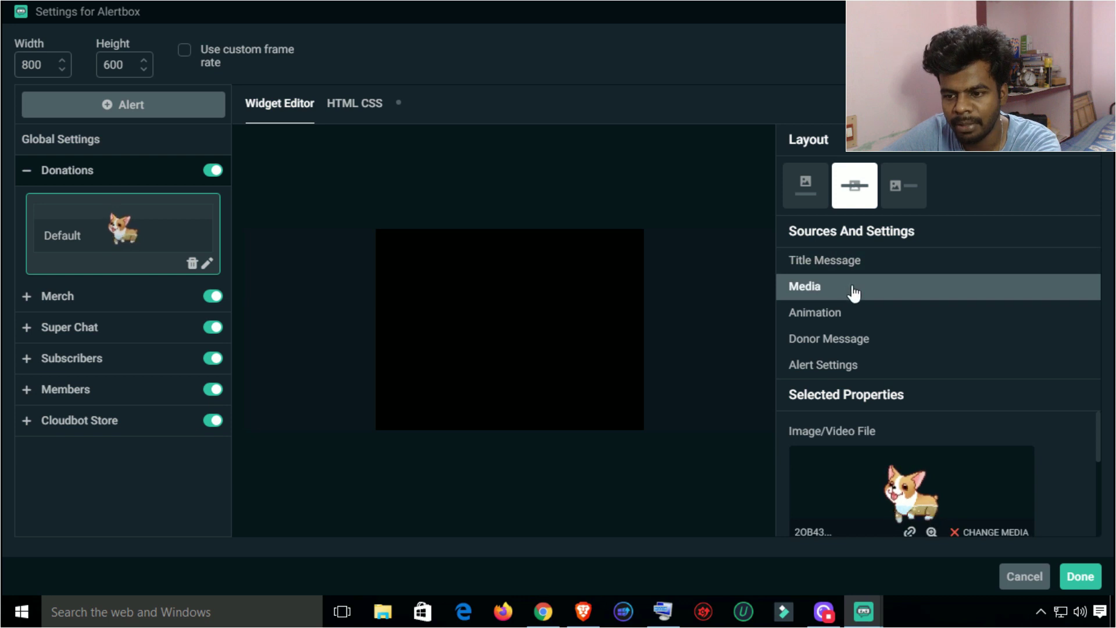
# Replace the default Donations alert's image with the stock image FwVdBJ5.gif.
pyautogui.scroll(-2, 1004, 443)
pyautogui.scroll(-1, 1005, 444)
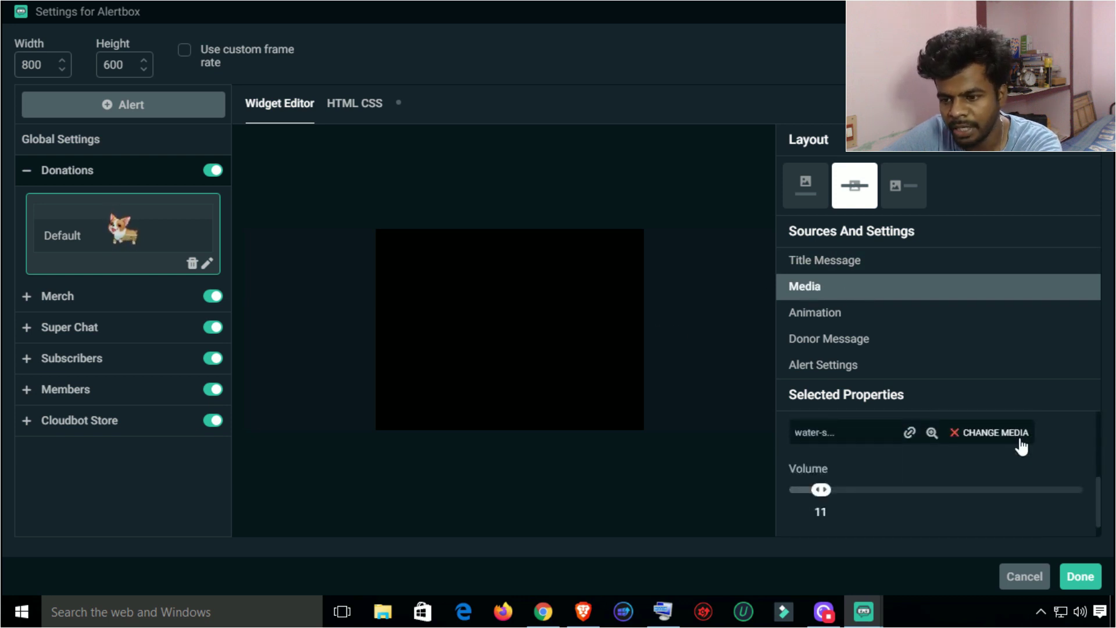
pyautogui.scroll(4, 914, 459)
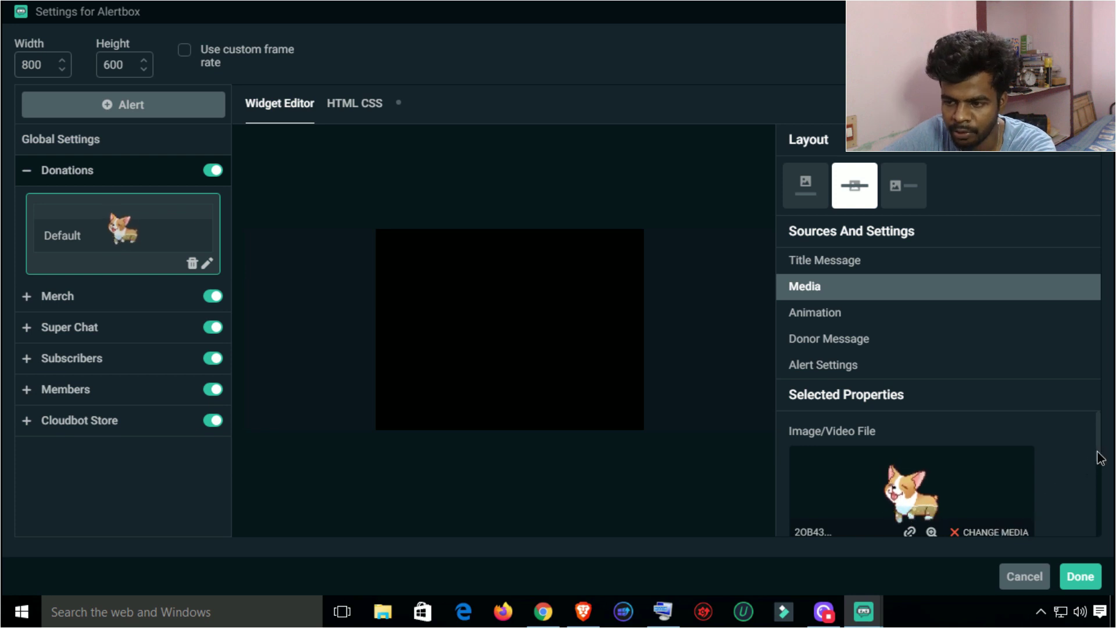
pyautogui.scroll(-1, 1096, 457)
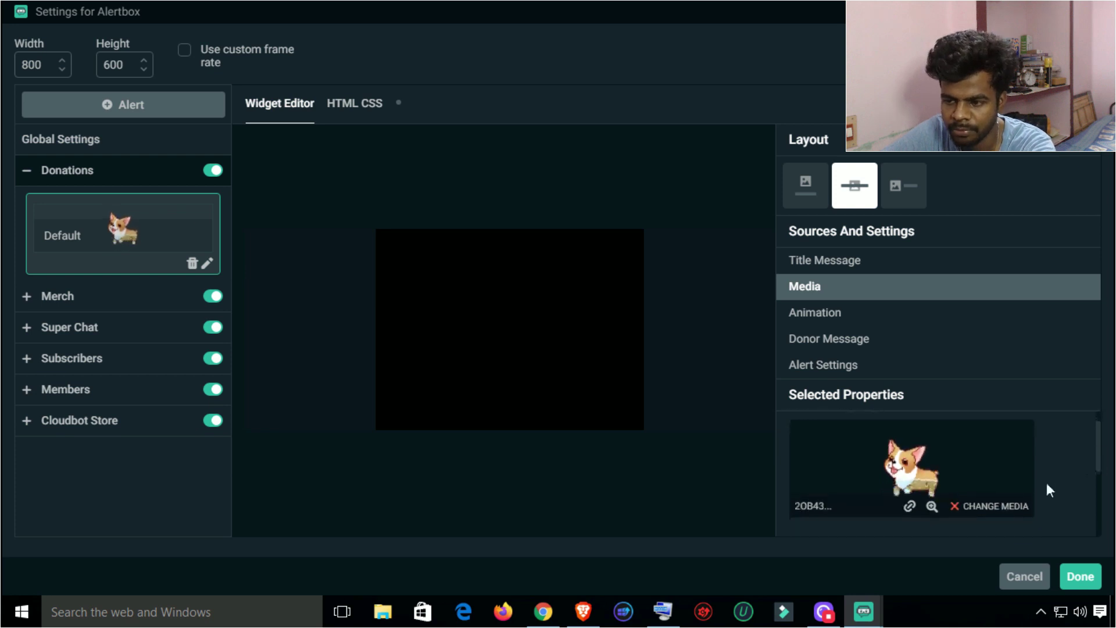
pyautogui.click(996, 505)
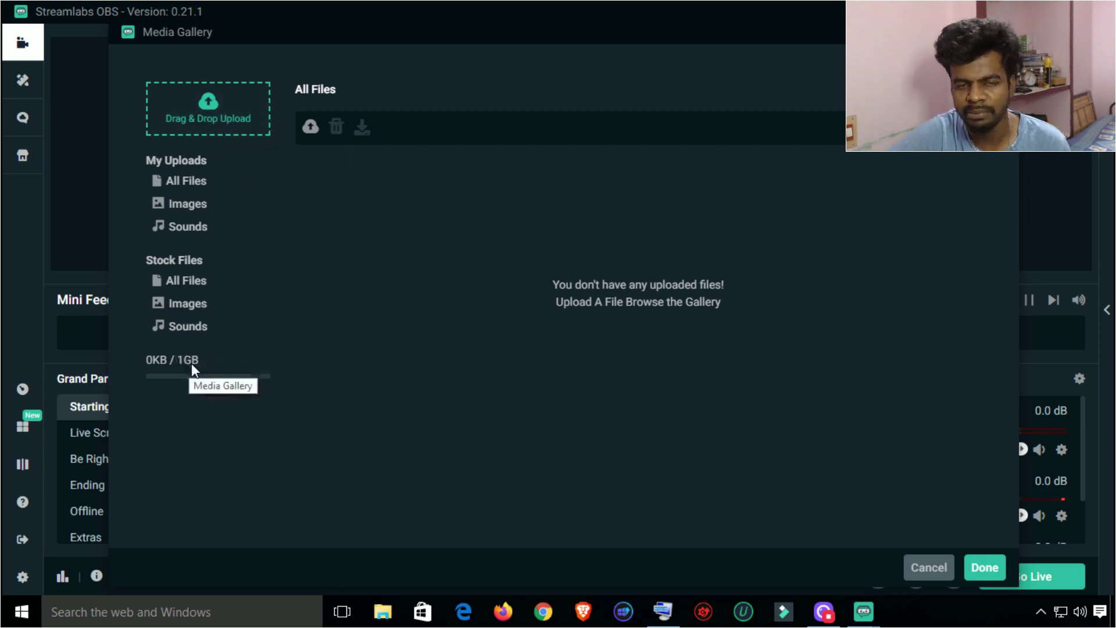
pyautogui.click(198, 305)
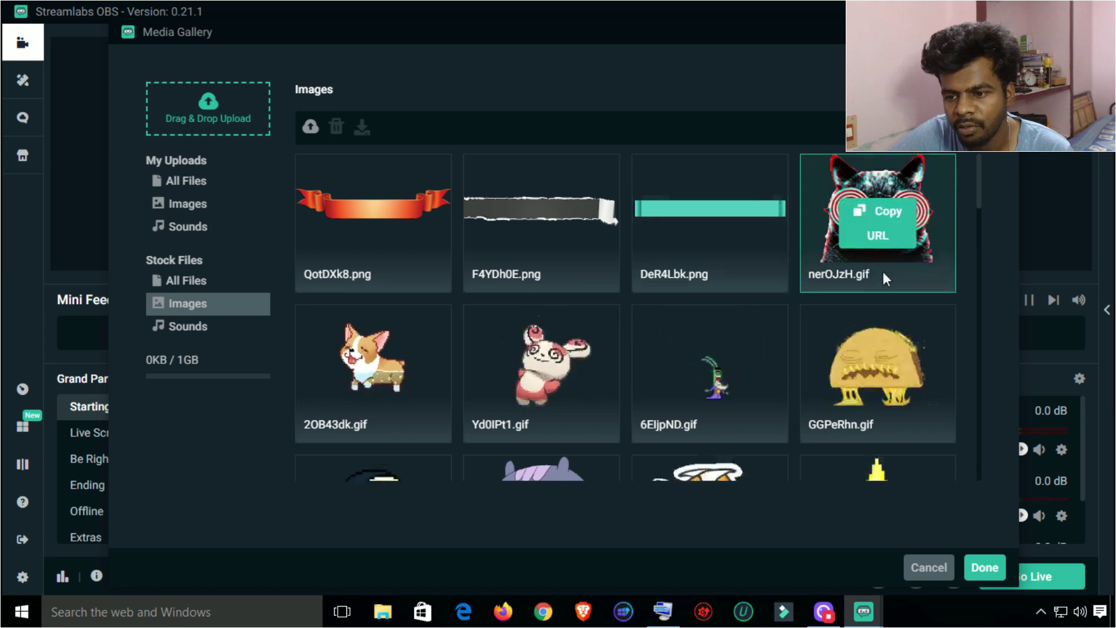
pyautogui.scroll(-8, 885, 279)
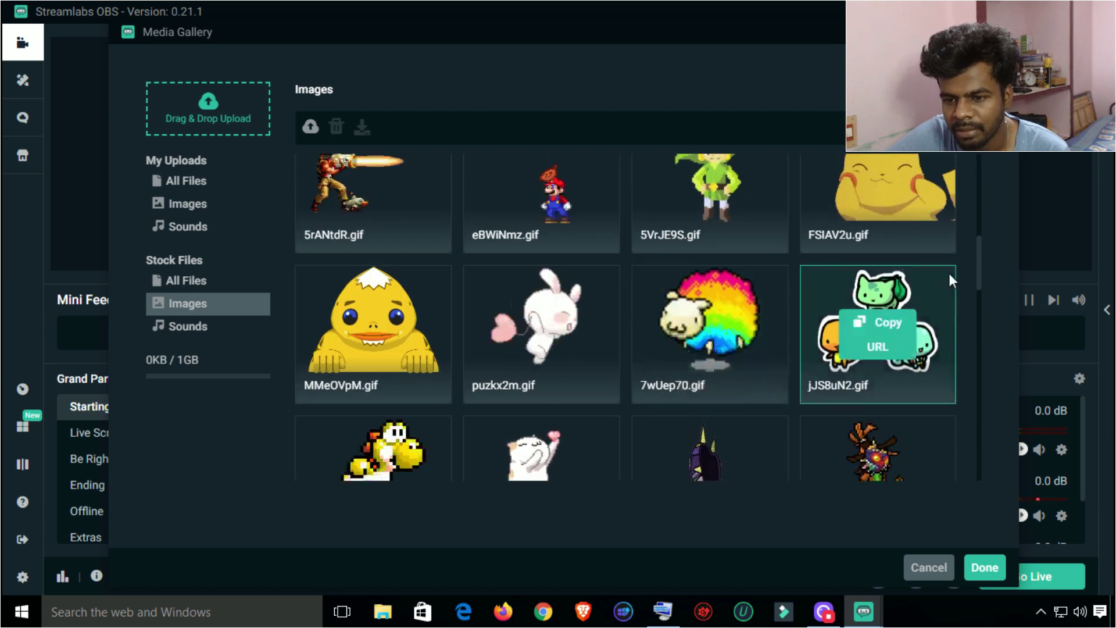
pyautogui.scroll(-2, 528, 401)
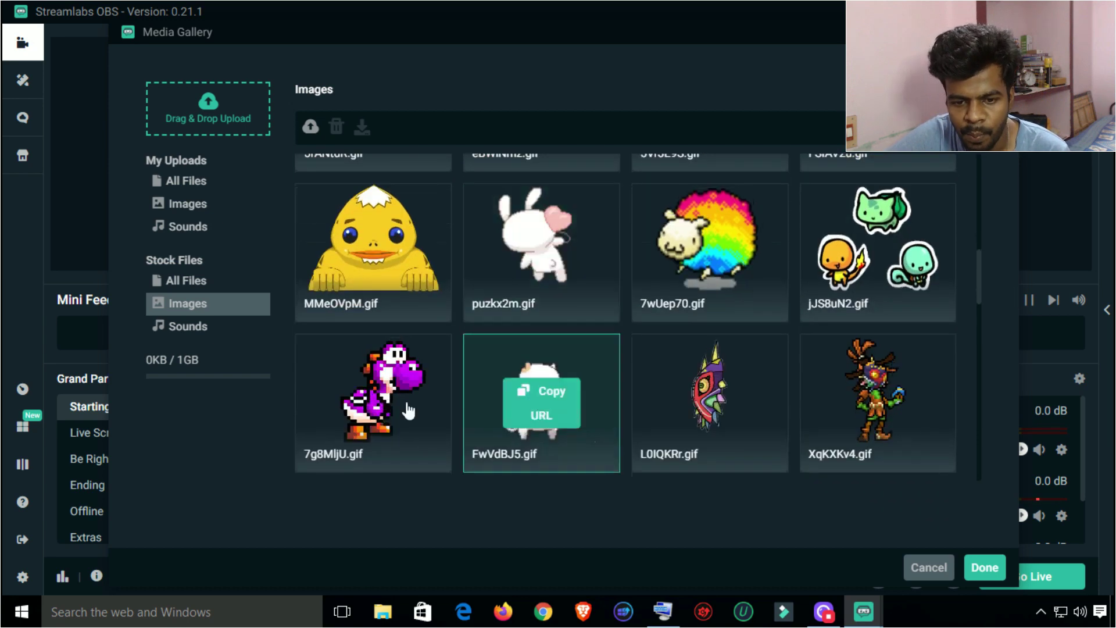
pyautogui.click(571, 446)
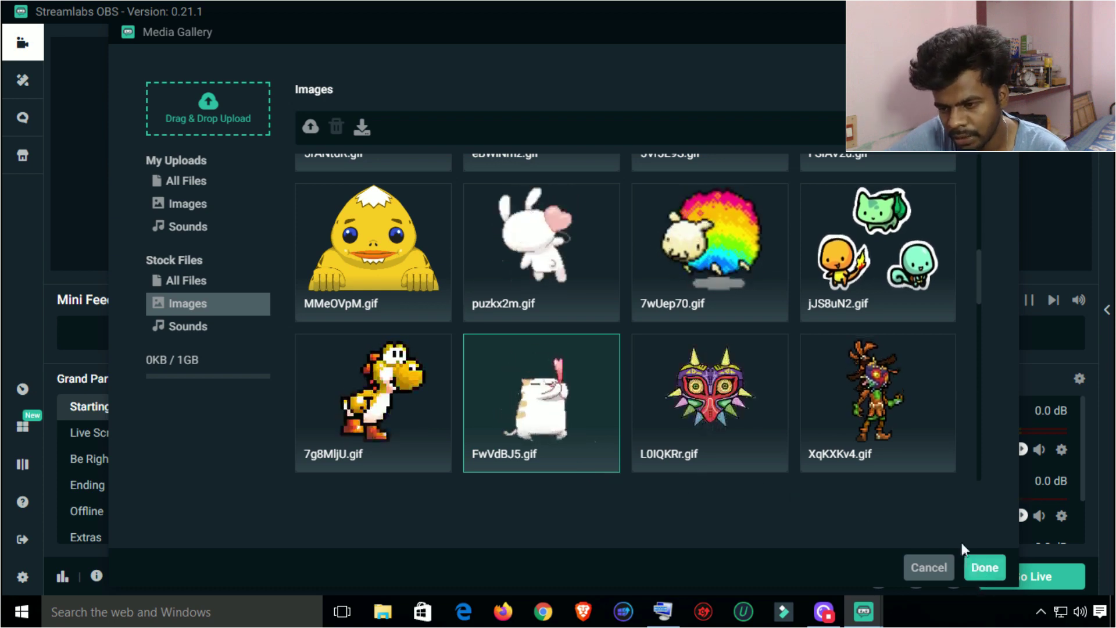
pyautogui.click(982, 567)
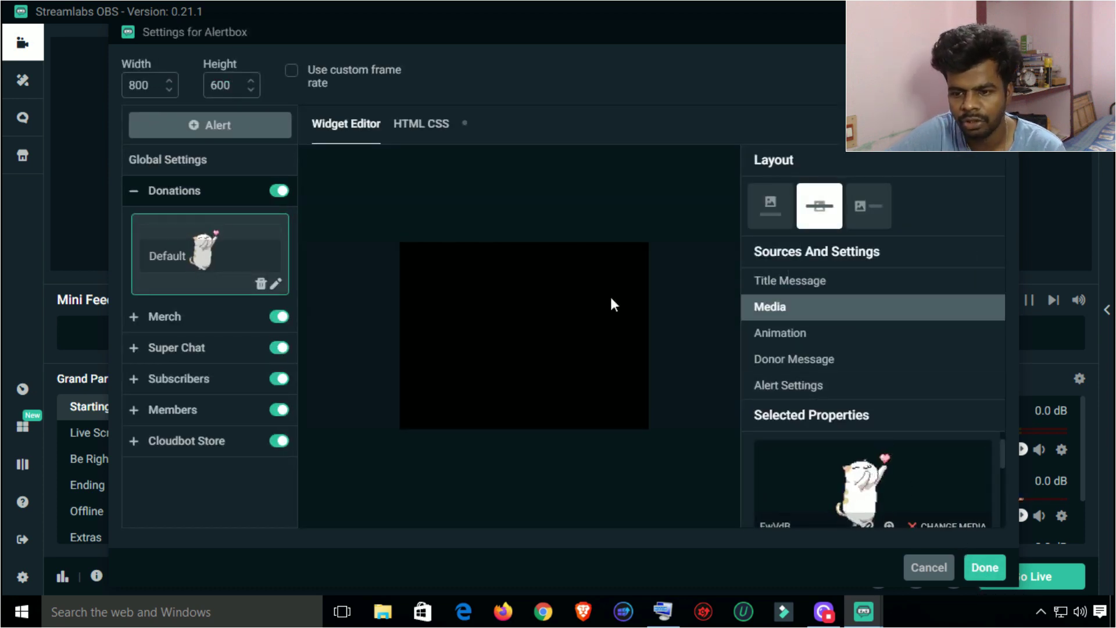
# Set the sound volume of the default Donations alert to 20.
pyautogui.scroll(-2, 905, 459)
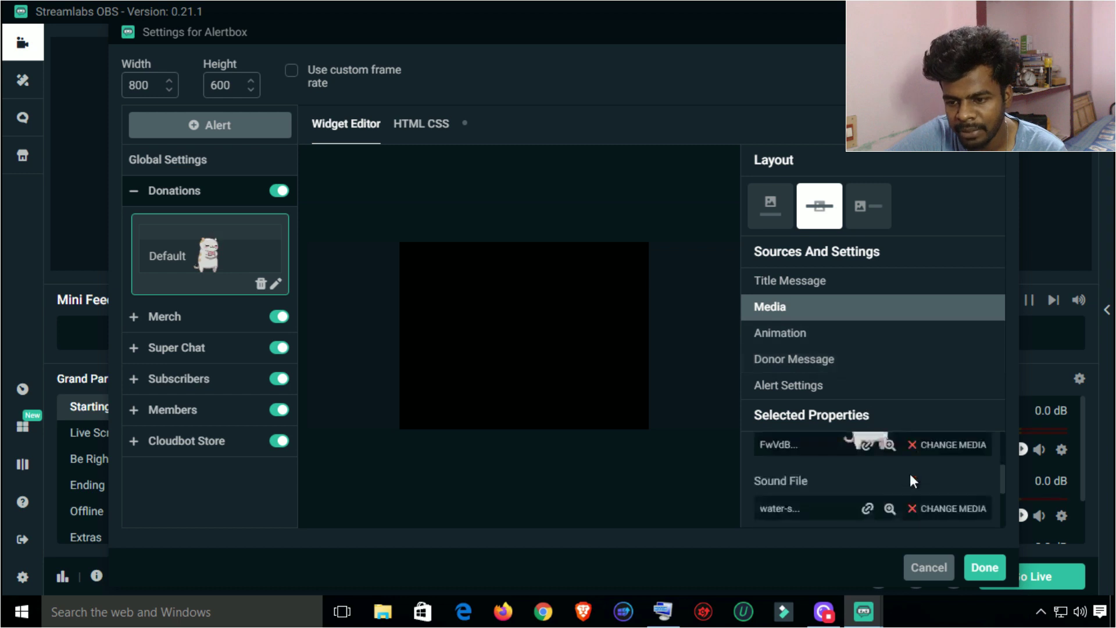
pyautogui.scroll(-2, 910, 477)
pyautogui.scroll(1, 910, 478)
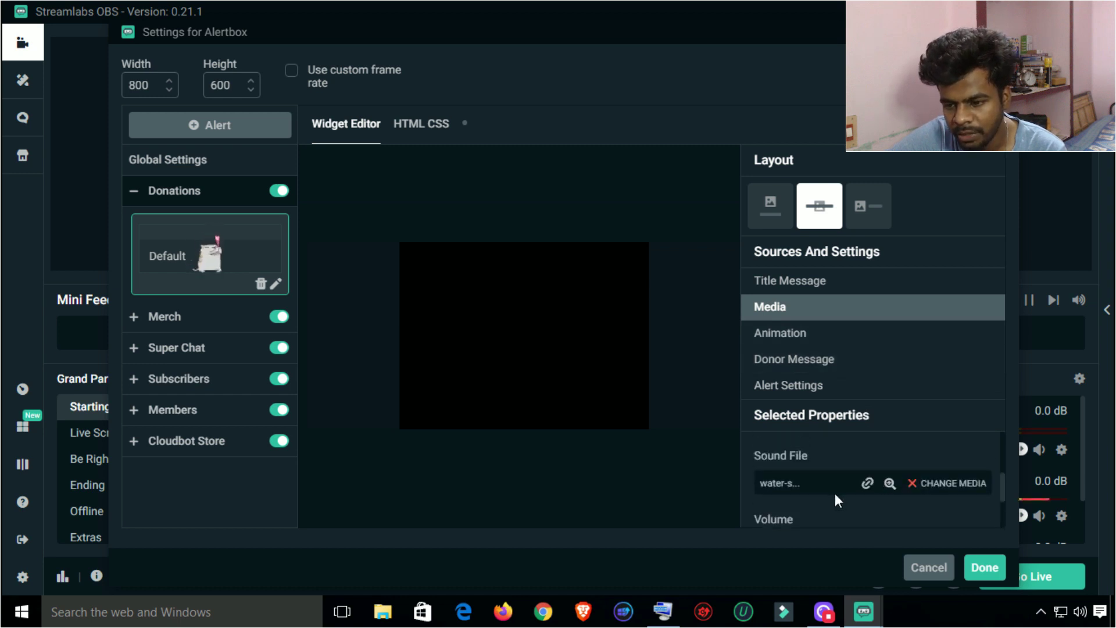
pyautogui.scroll(-1, 837, 500)
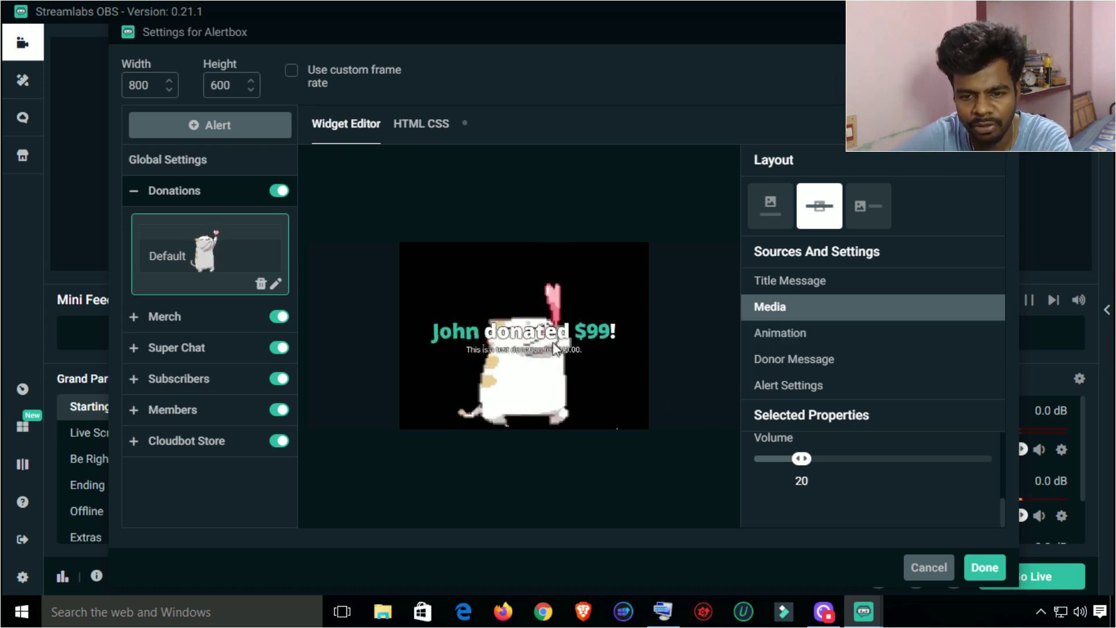
# Set the text animation of the default Donations alert to Wave.
pyautogui.click(783, 283)
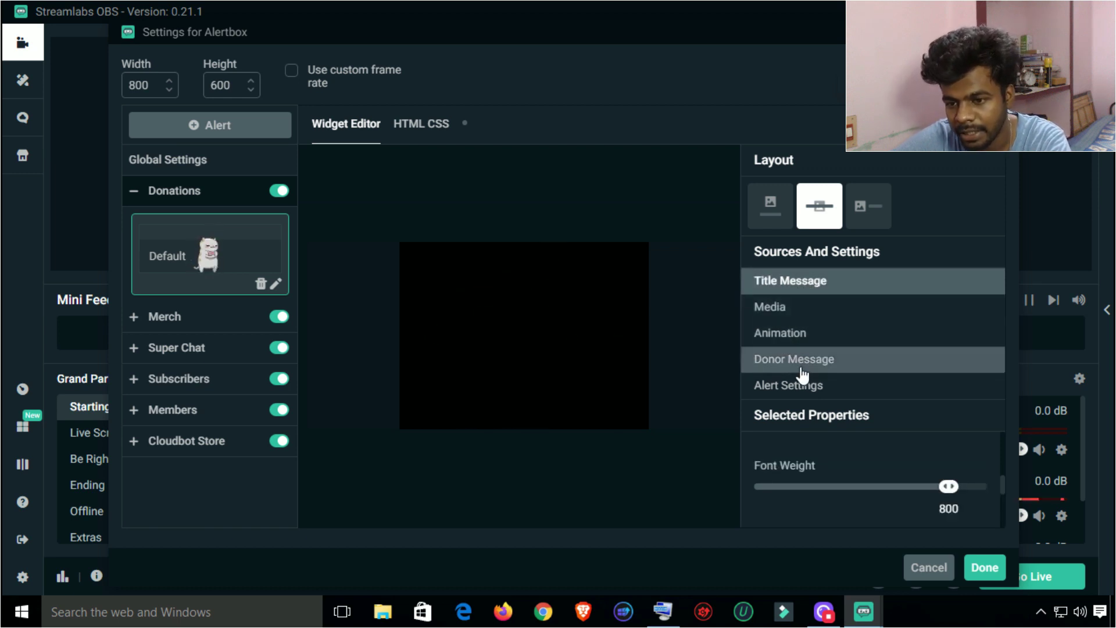
pyautogui.click(805, 338)
pyautogui.scroll(-1, 855, 454)
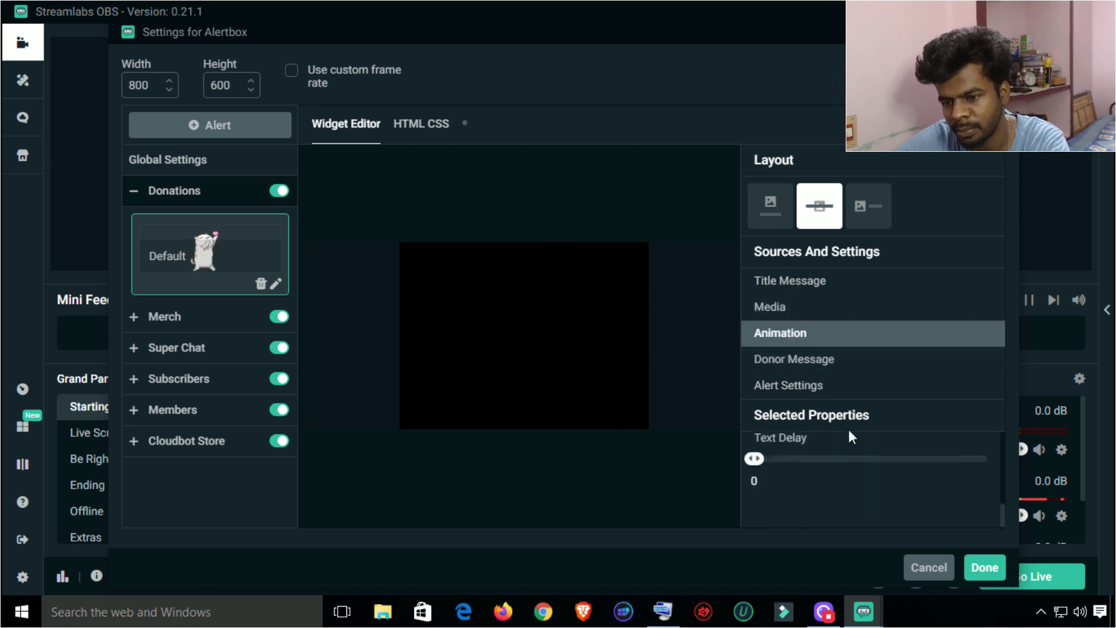
pyautogui.scroll(1, 833, 468)
pyautogui.click(822, 485)
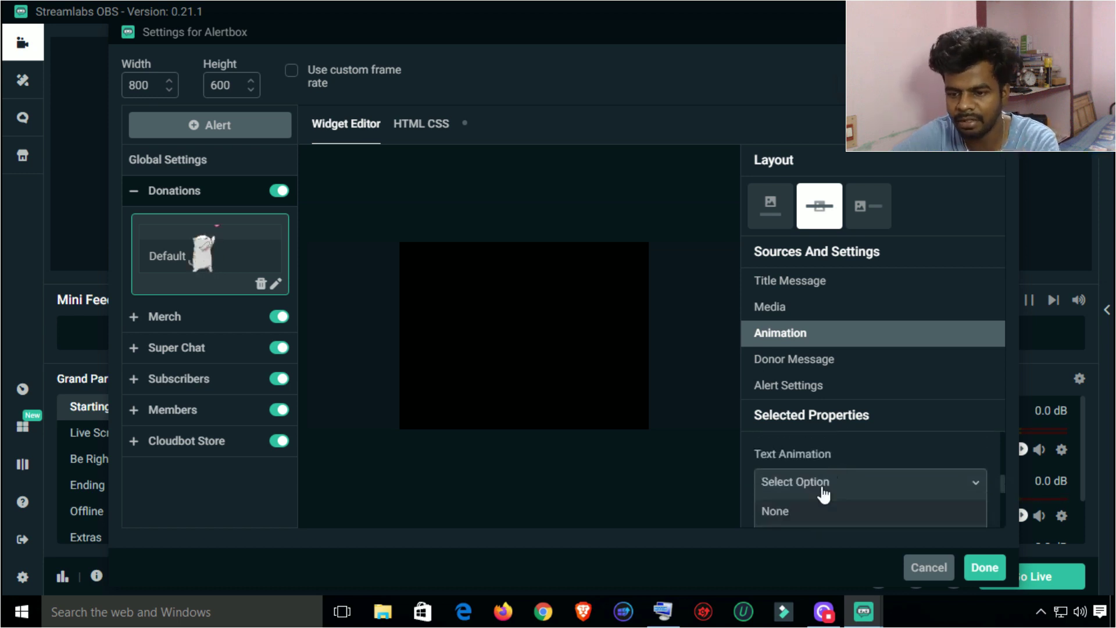
pyautogui.scroll(-4, 831, 497)
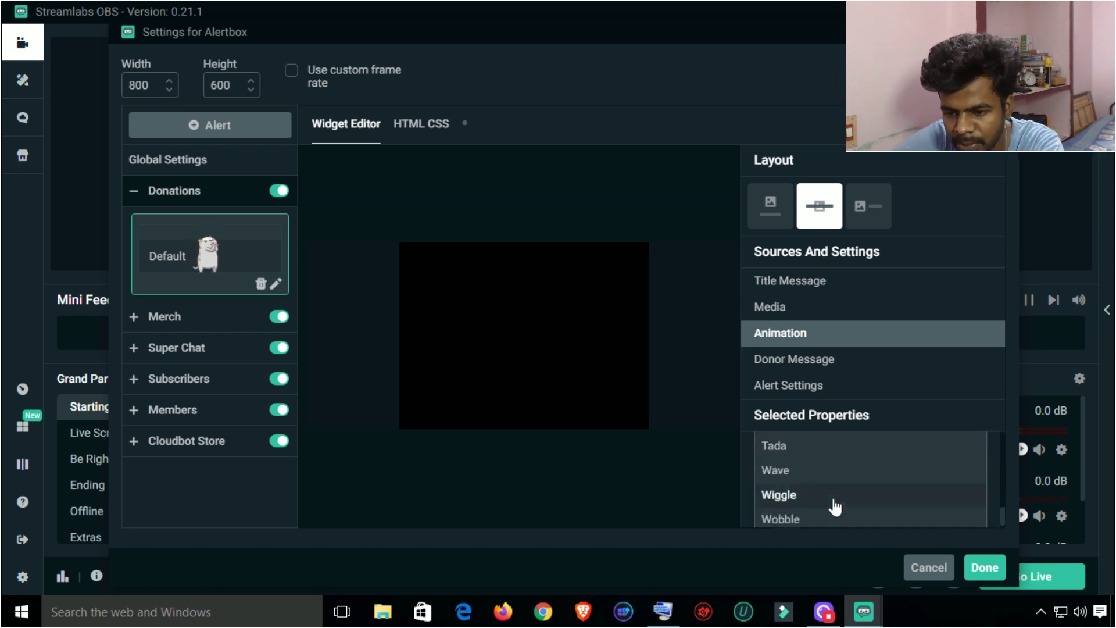
pyautogui.click(779, 471)
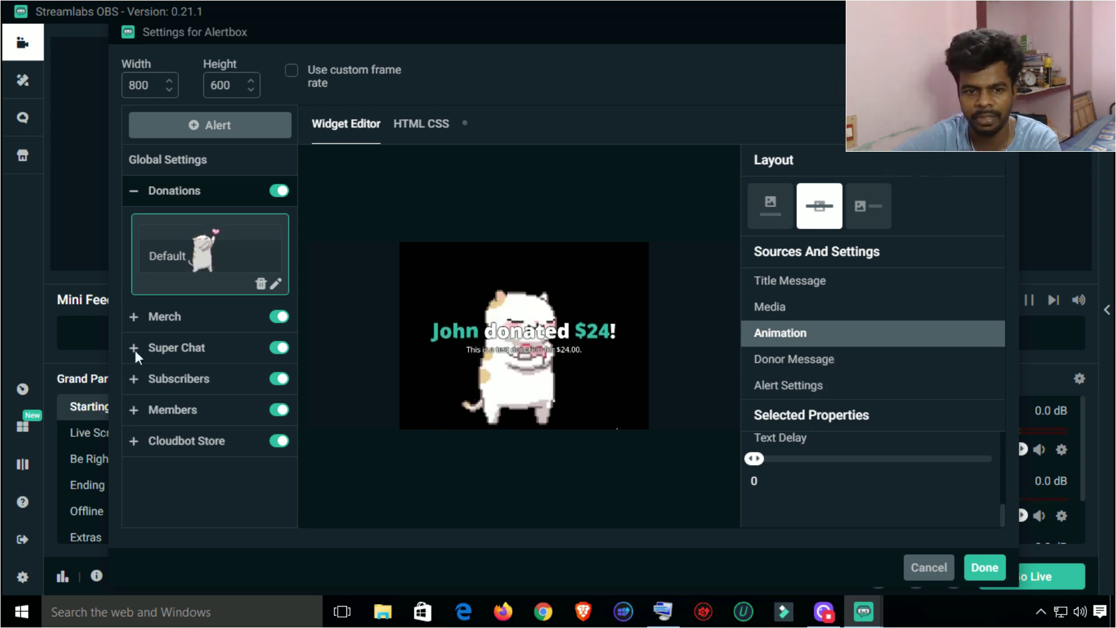
# Look through the default Merch, Super Chat and Subscribers alerts and review the Subscribers alert's animation settings.
pyautogui.click(213, 331)
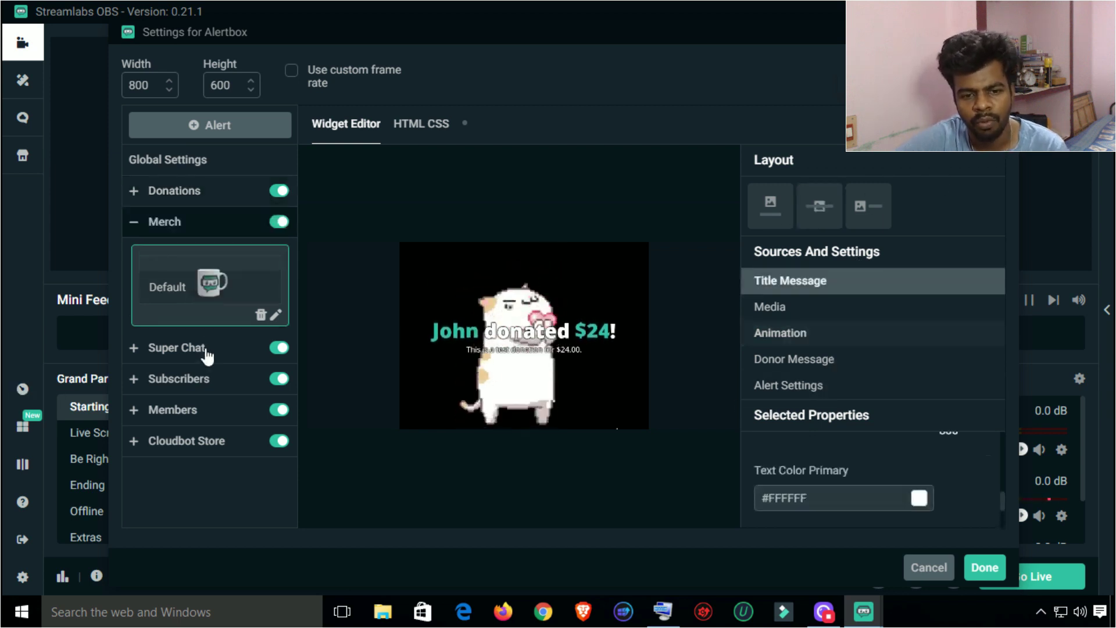
pyautogui.click(207, 349)
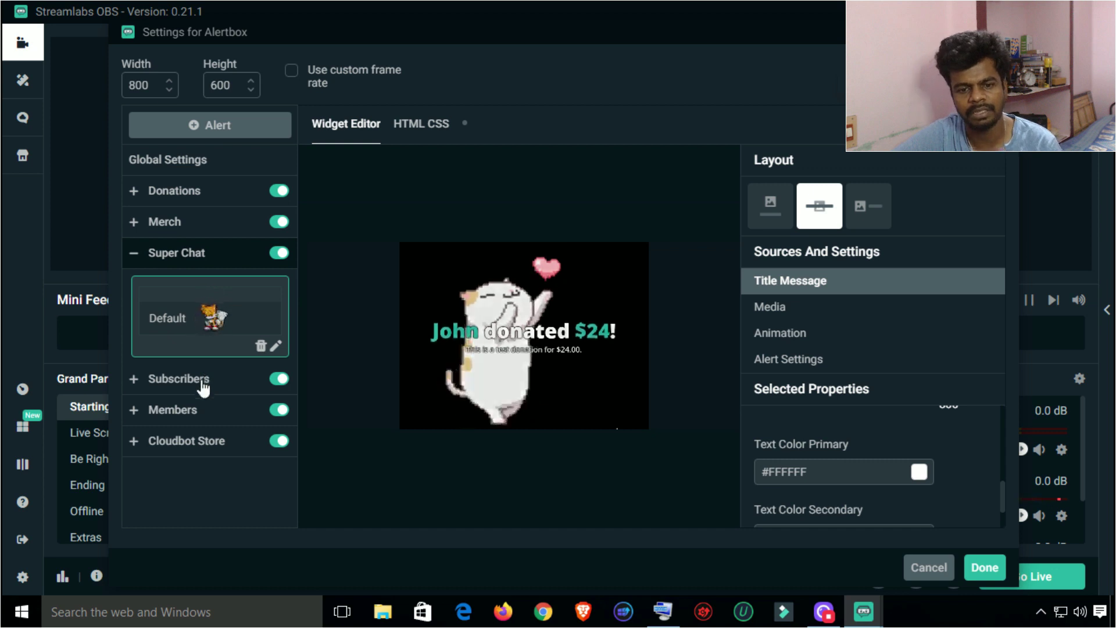
pyautogui.click(207, 379)
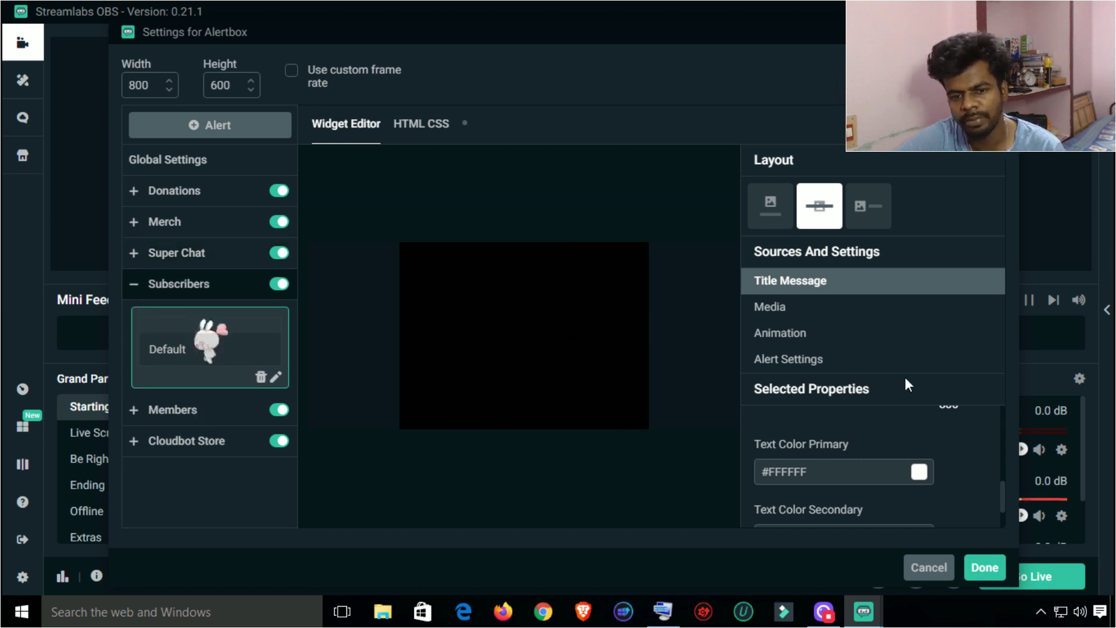
pyautogui.click(819, 342)
pyautogui.scroll(1, 869, 441)
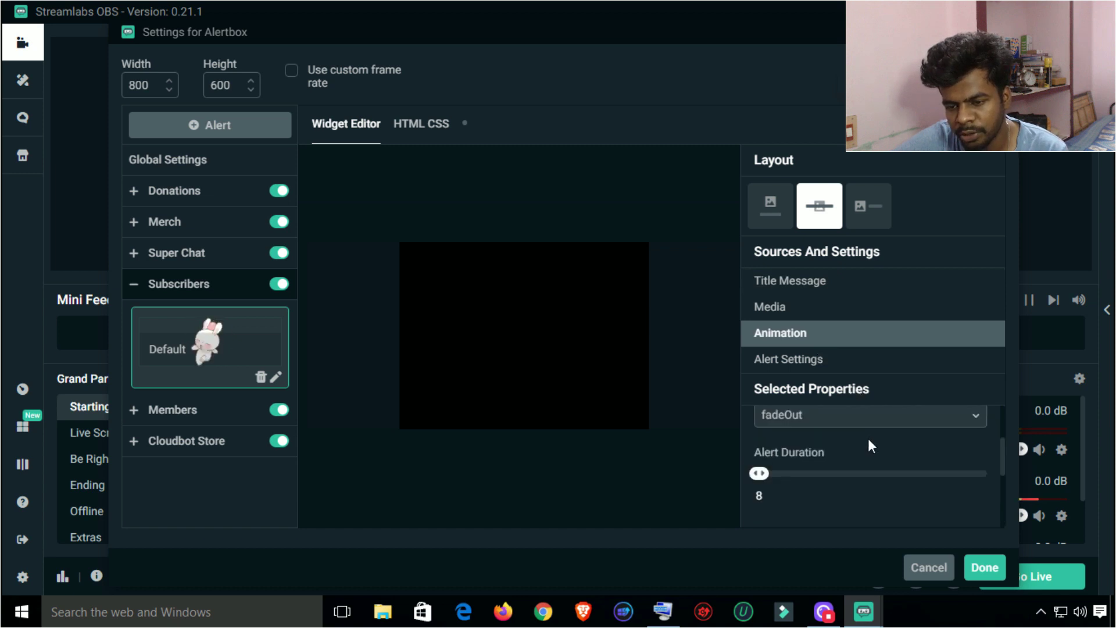
pyautogui.scroll(3, 868, 441)
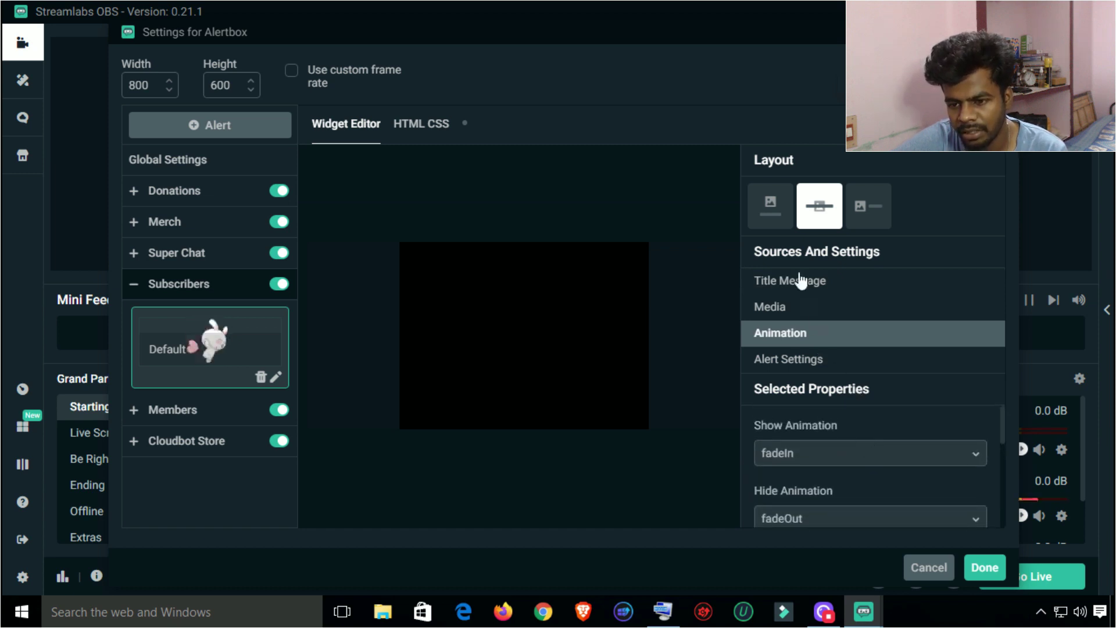
# Change the sound file of the Subscribers alert to the stock sound Funny Blunder.
pyautogui.click(777, 309)
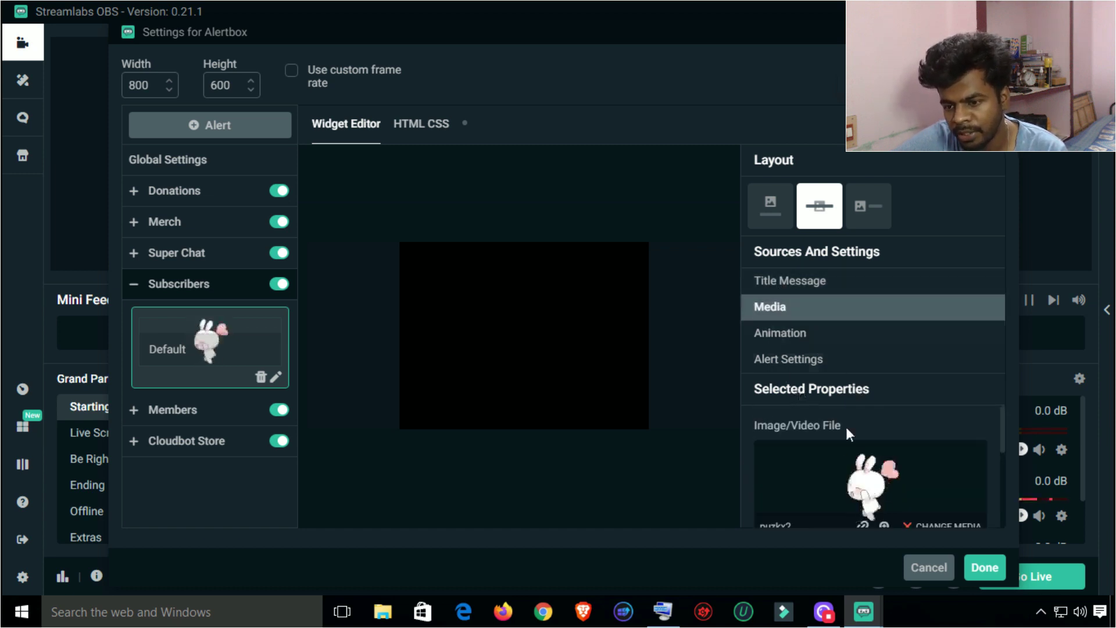
pyautogui.scroll(-1, 936, 506)
pyautogui.scroll(-2, 932, 503)
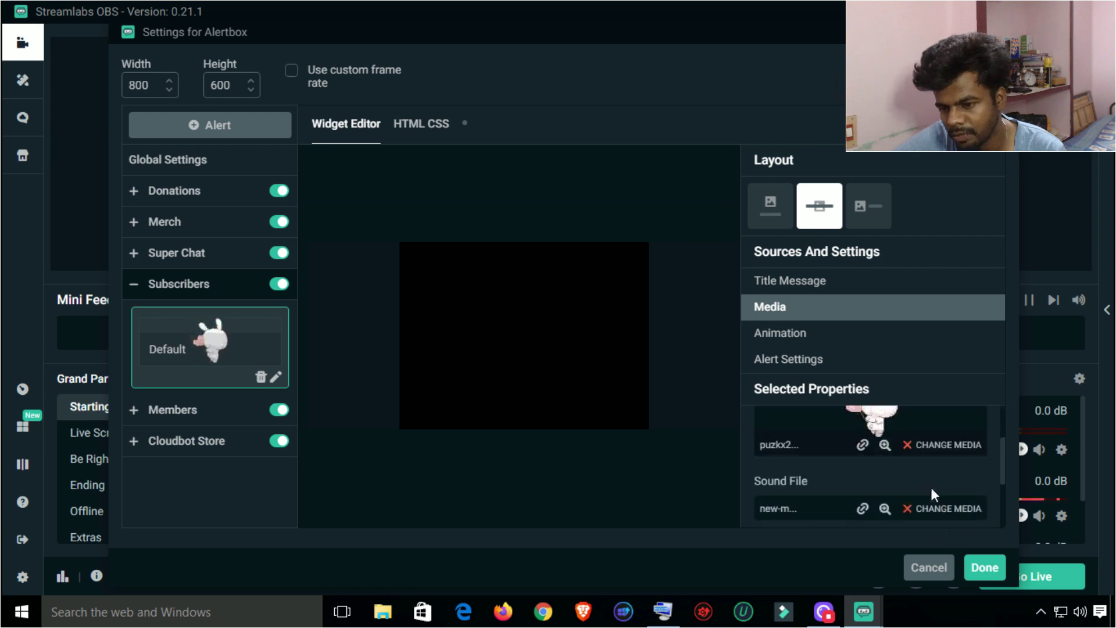
pyautogui.click(935, 513)
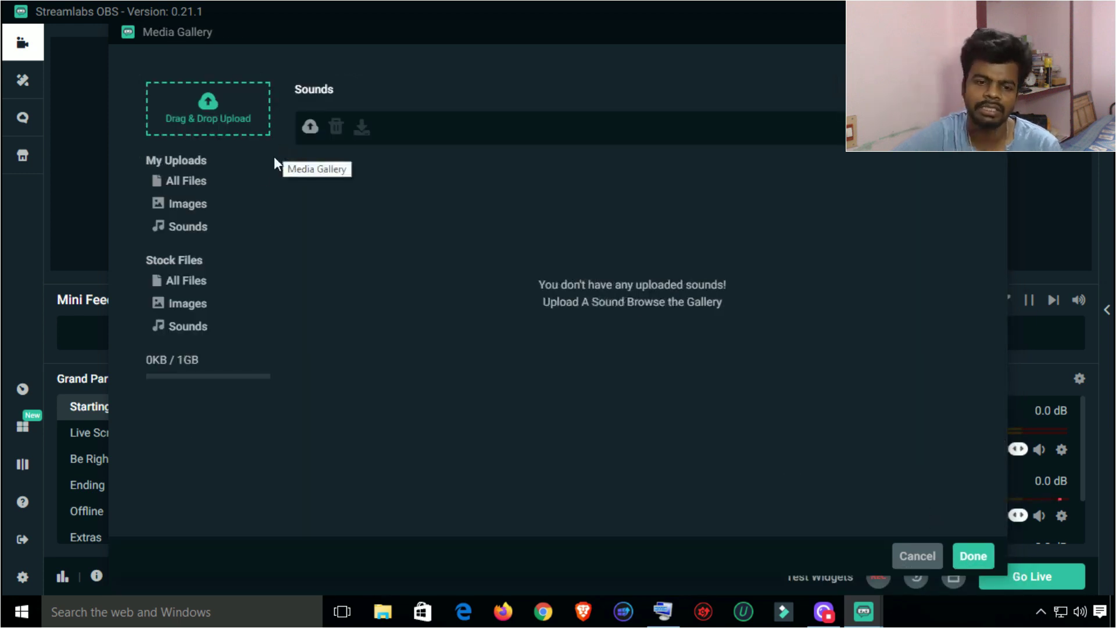
pyautogui.click(198, 333)
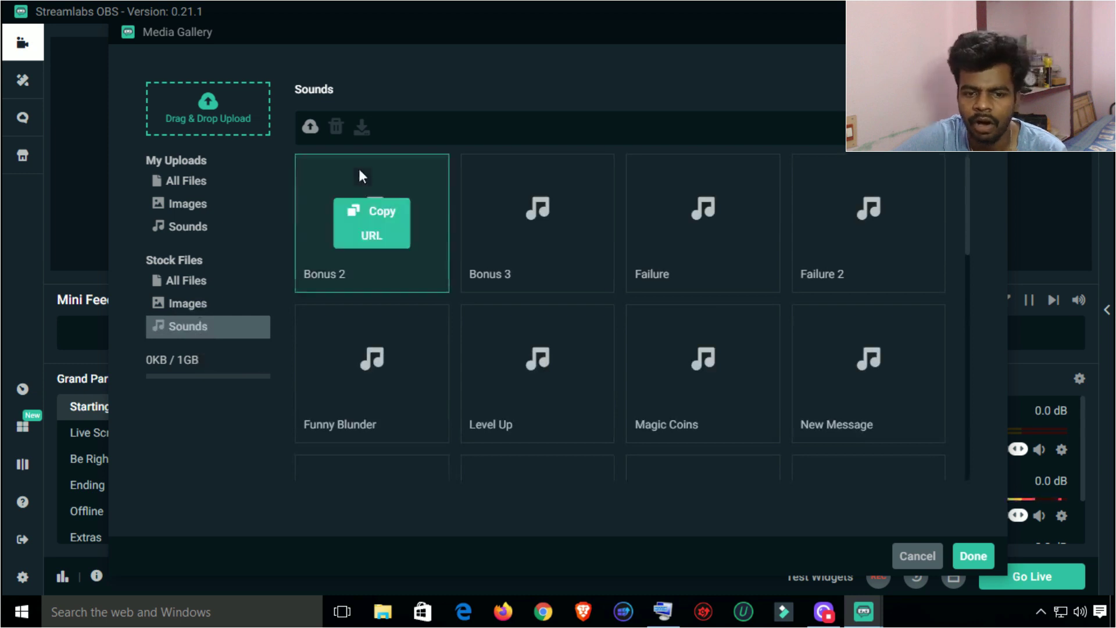
pyautogui.scroll(-1, 468, 238)
pyautogui.scroll(-1, 466, 233)
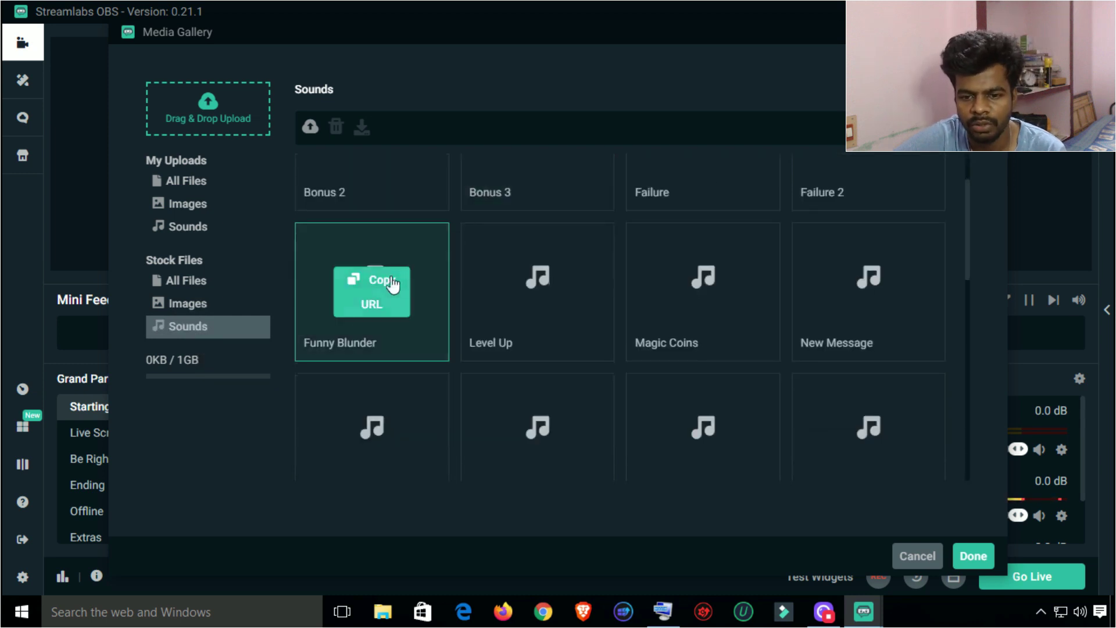
pyautogui.click(411, 344)
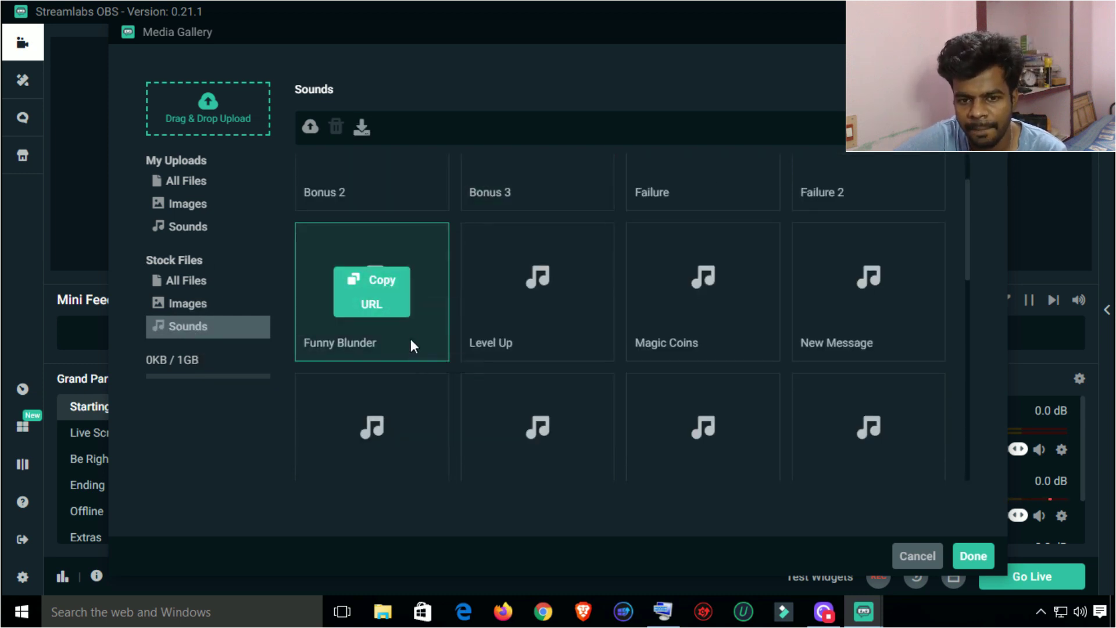
pyautogui.doubleClick(411, 339)
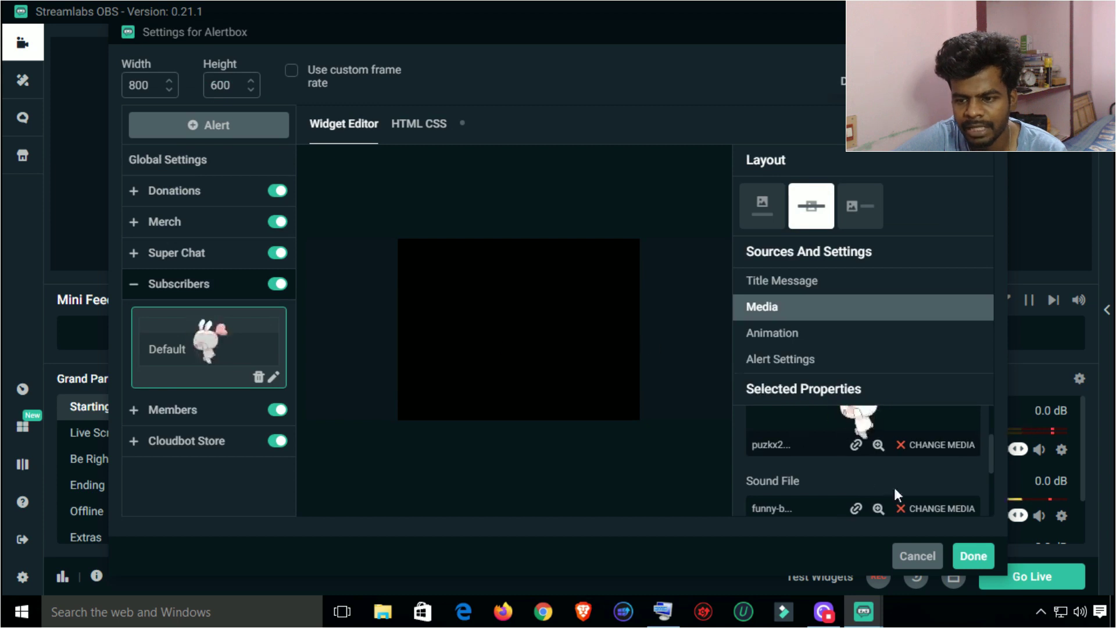
# Try out the stock sound Failure and set the Subscribers alert's sound file to New Message.
pyautogui.click(939, 507)
pyautogui.click(174, 327)
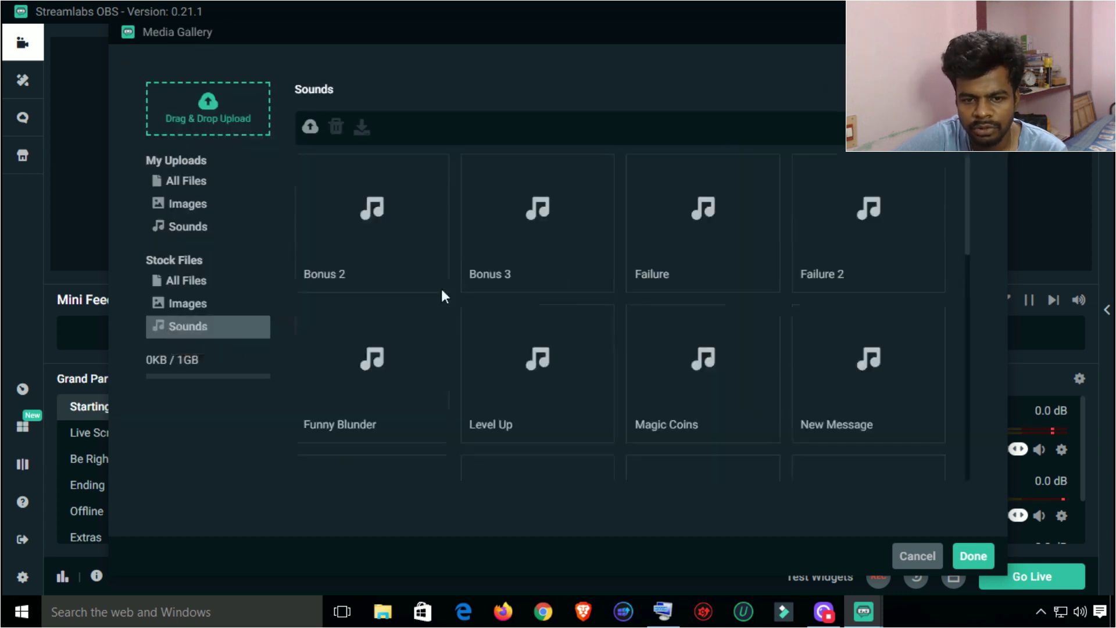
pyautogui.click(647, 250)
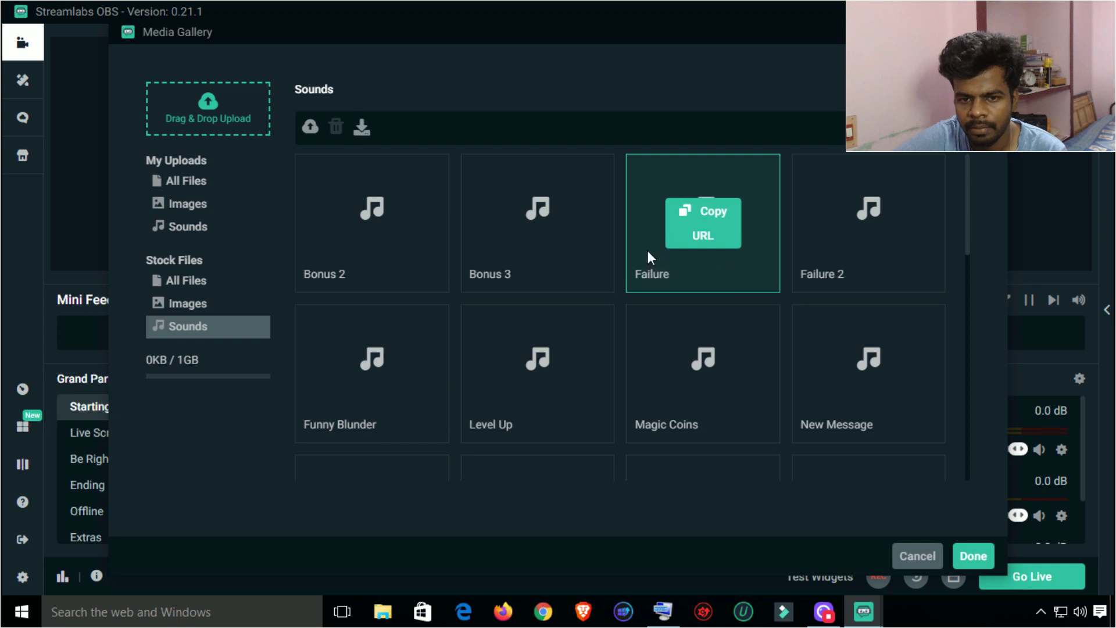
pyautogui.scroll(-3, 803, 308)
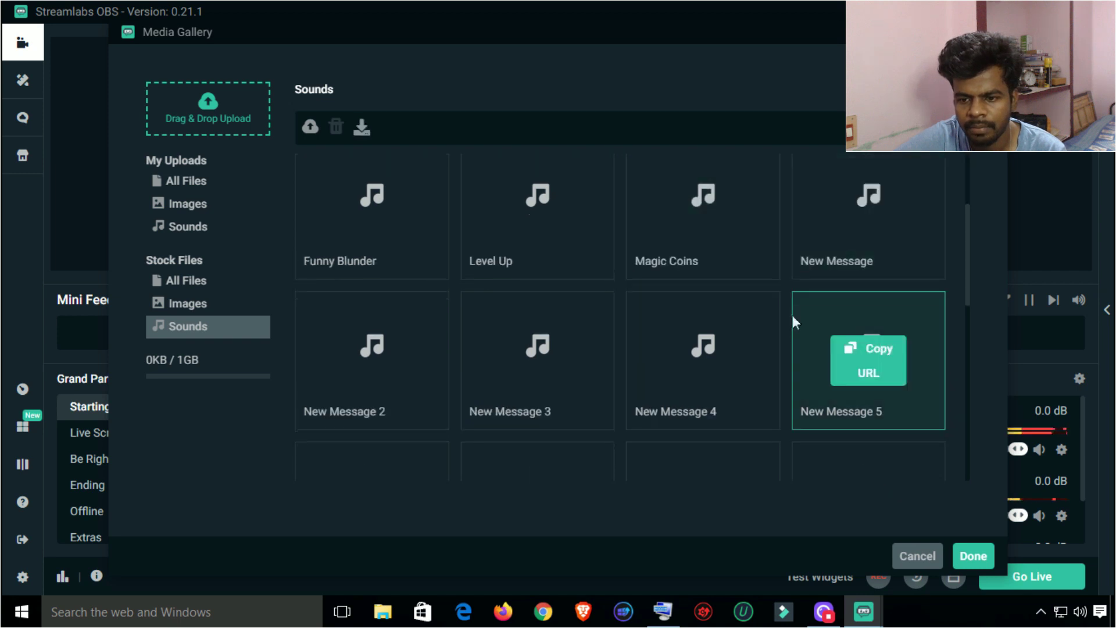
pyautogui.doubleClick(803, 257)
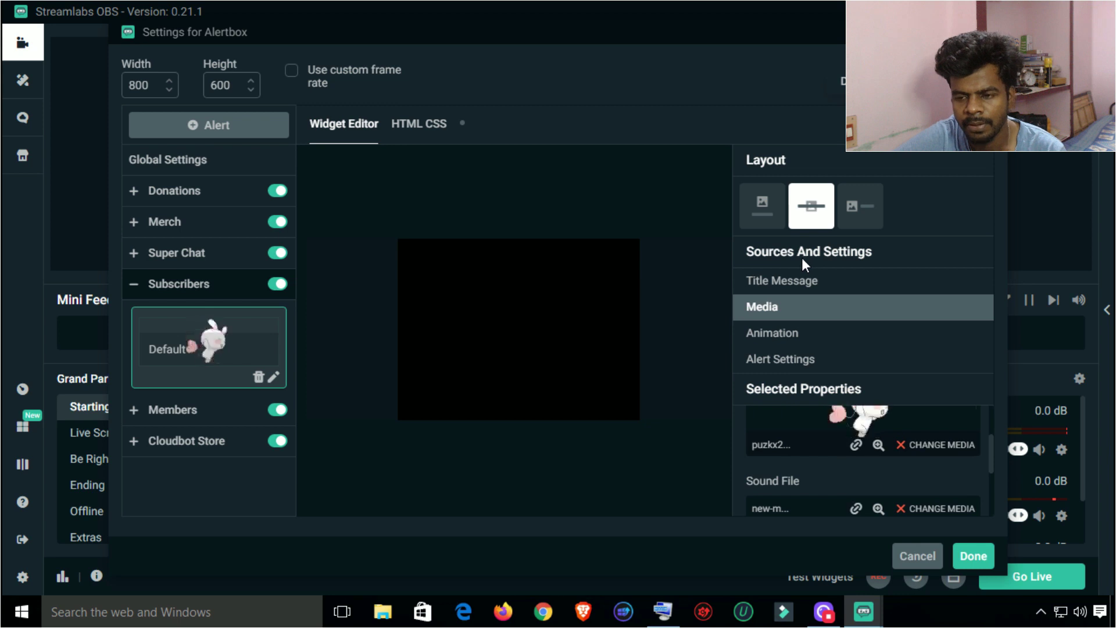
# Lower the computer's system volume all the way down to mute.
pyautogui.press('XF86AudioLowerVolume')
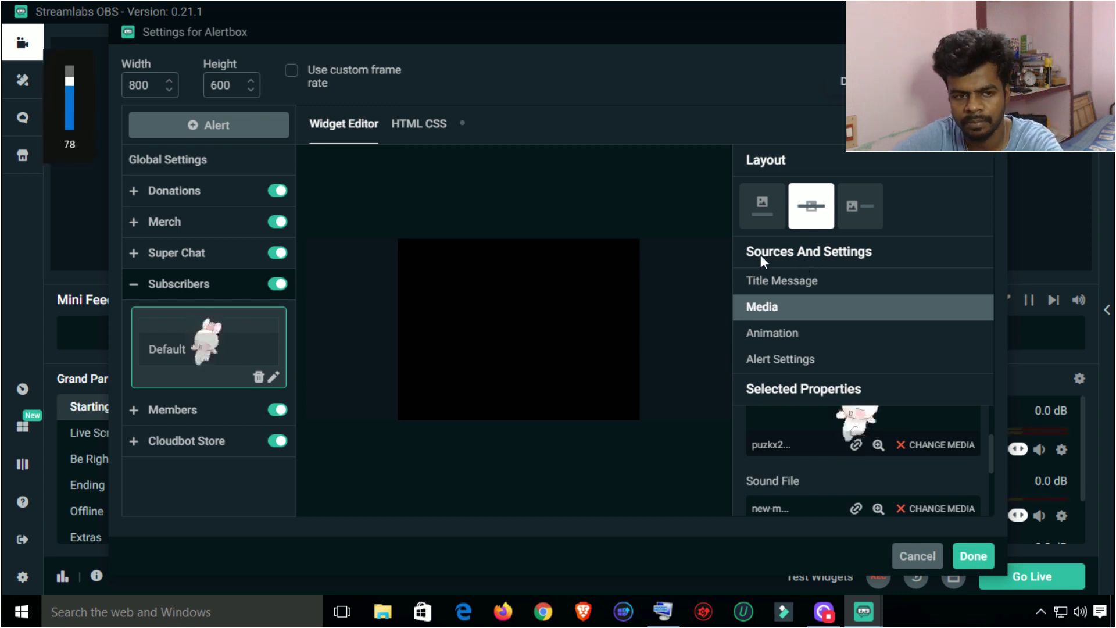
pyautogui.press('XF86AudioLowerVolume')
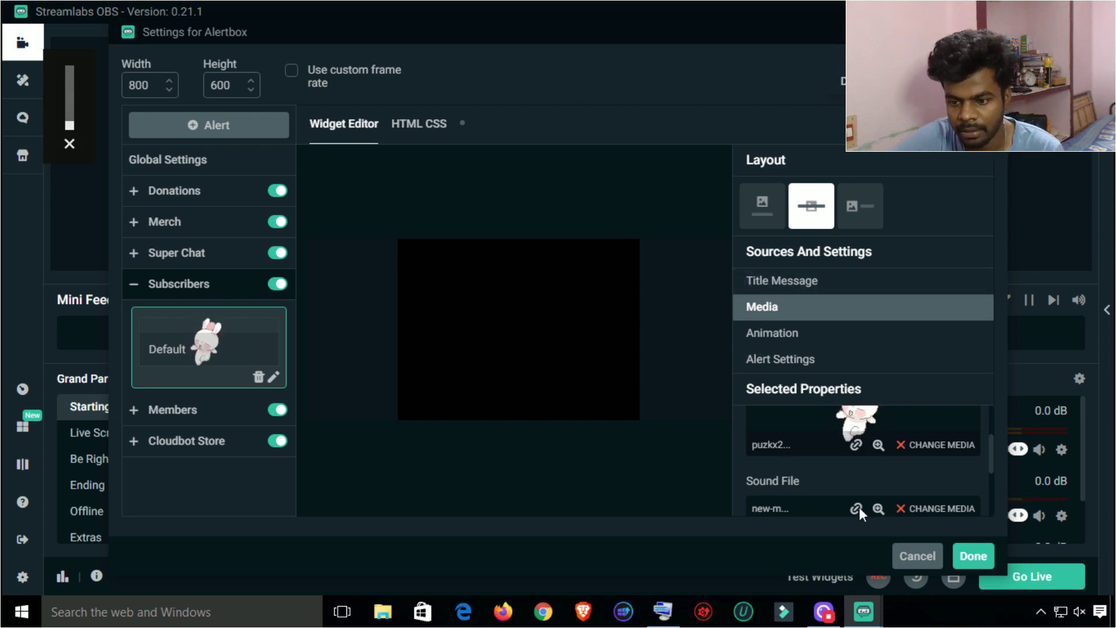
# Clear the Subscribers alert's sound file and replace it with the stock sound Funny Blunder.
pyautogui.click(901, 509)
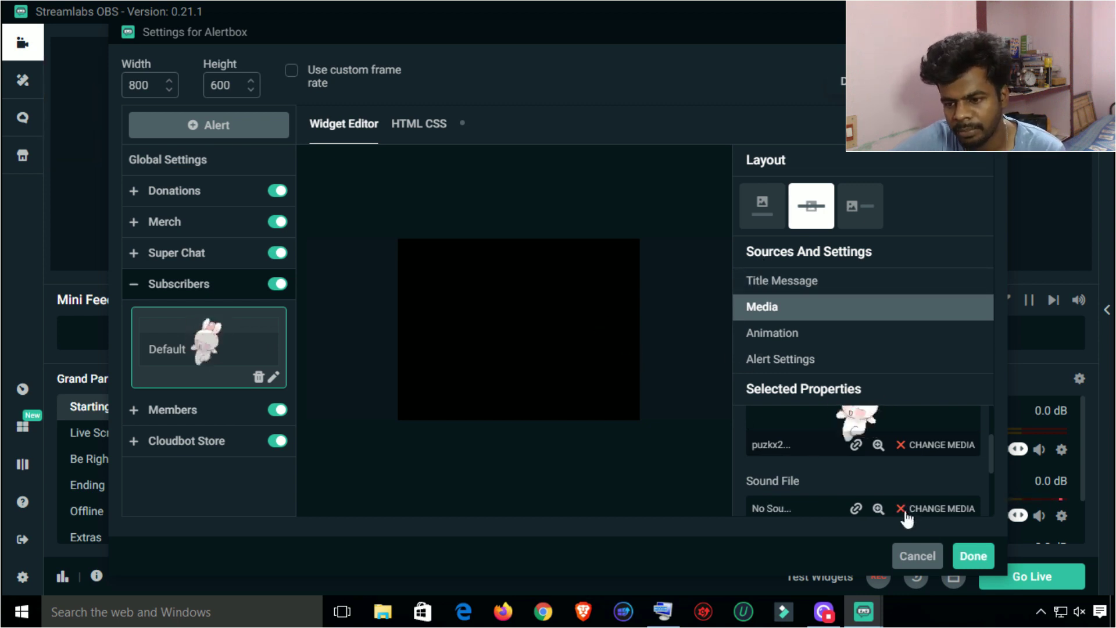
pyautogui.click(924, 512)
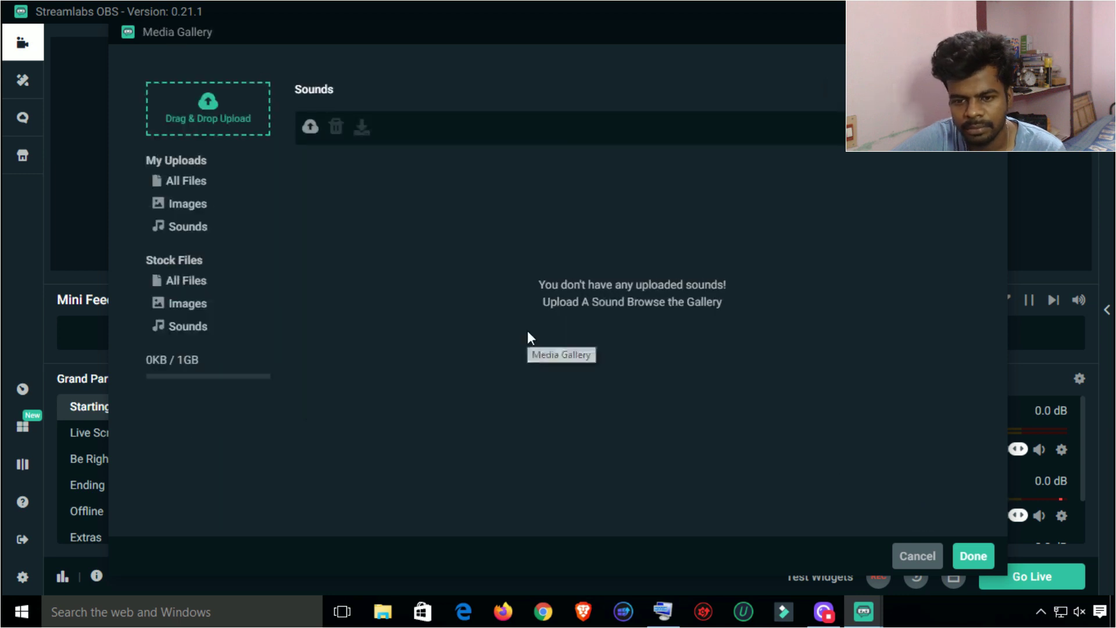
pyautogui.click(197, 326)
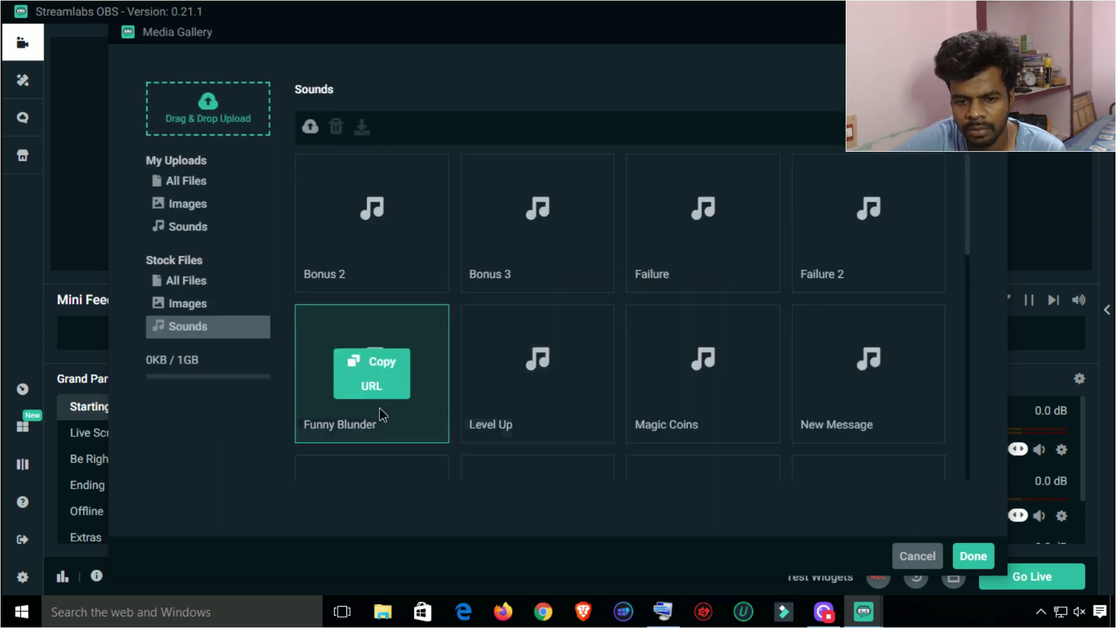
pyautogui.doubleClick(391, 427)
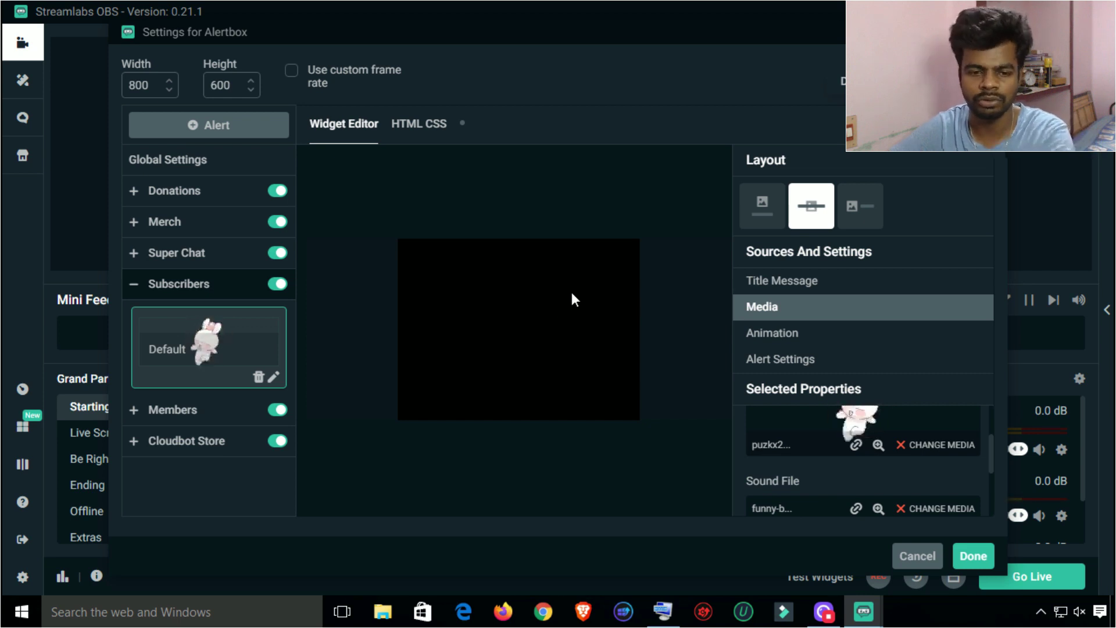
# Look over the default Members, Donations and Merch alerts in the Alertbox settings.
pyautogui.click(173, 410)
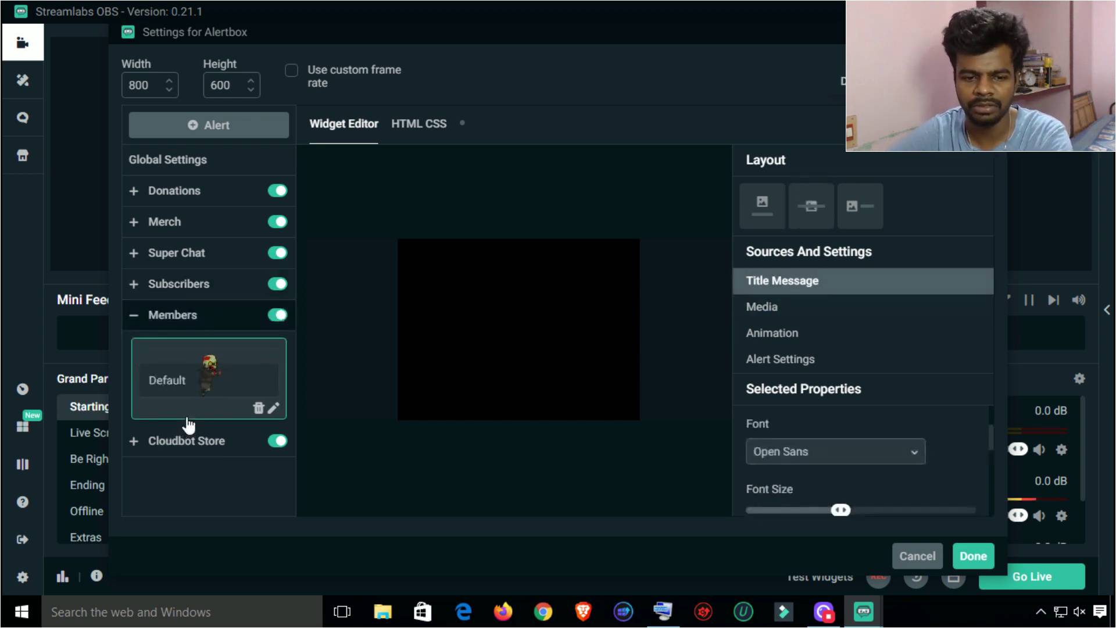
pyautogui.click(175, 191)
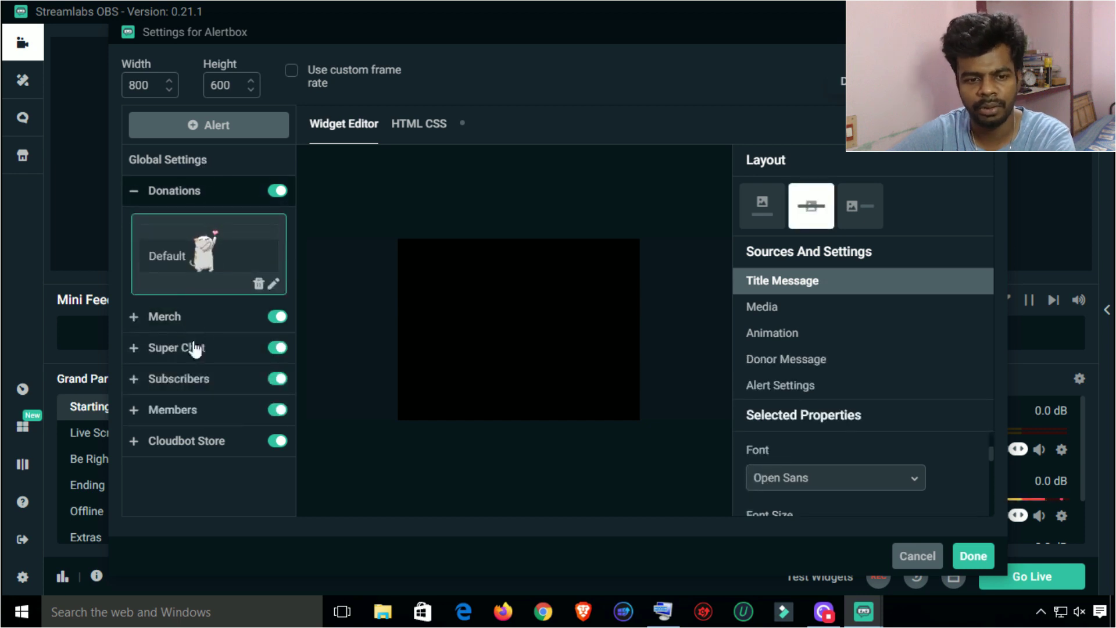
pyautogui.click(166, 316)
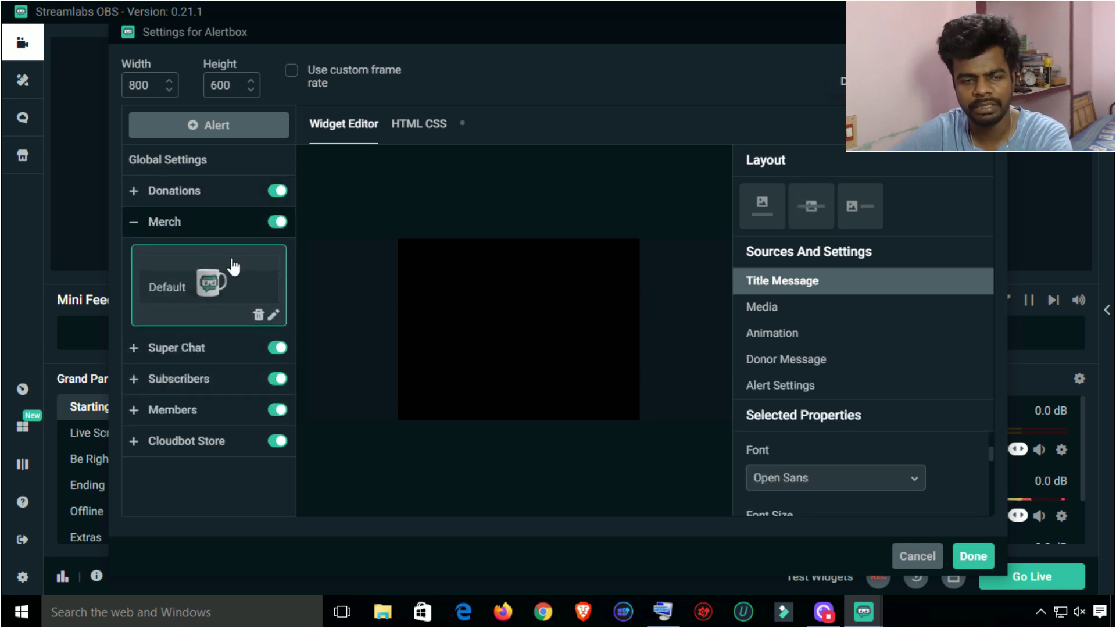
# Save the Alertbox settings and trigger a test Subscriber alert on the Starting Soon scene.
pyautogui.click(954, 551)
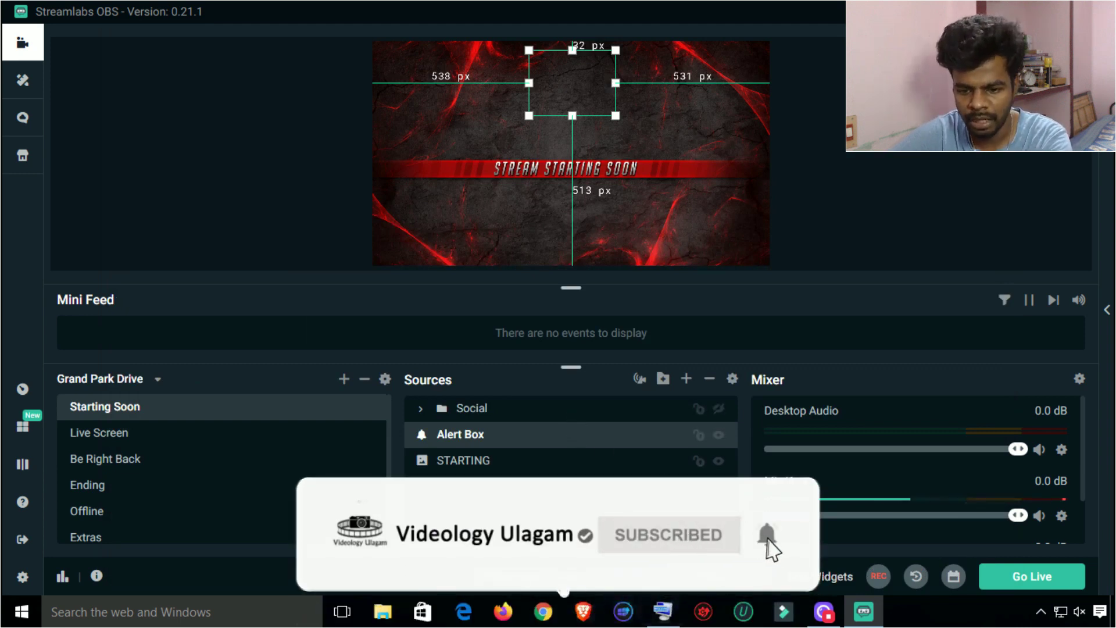
pyautogui.click(511, 576)
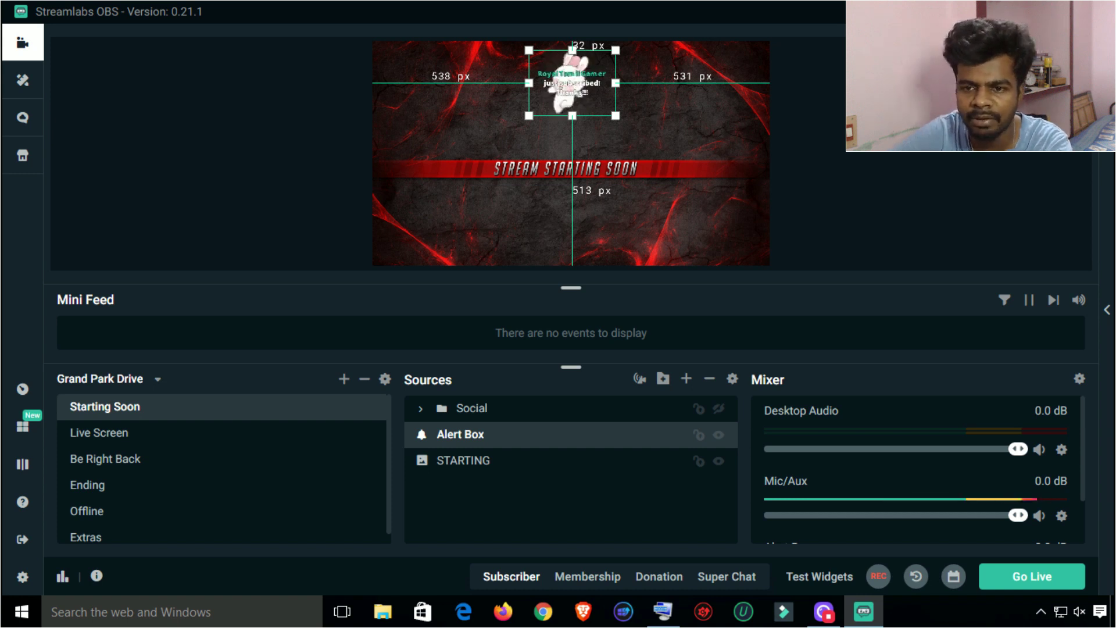
pyautogui.click(870, 166)
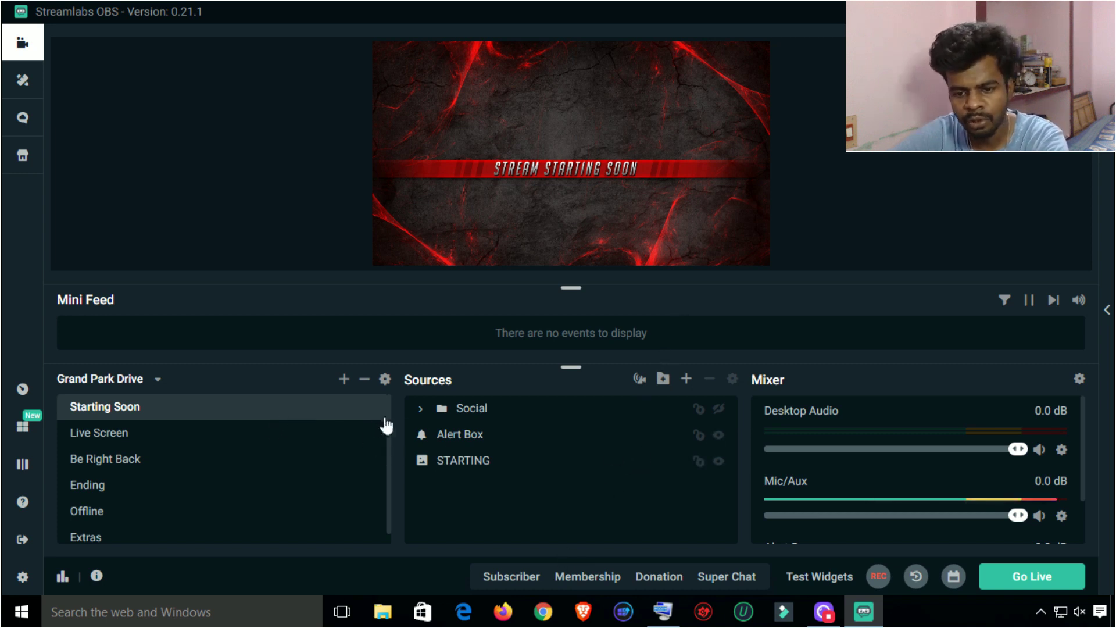
# Switch to the Live Screen scene and hide the Chat Box folder inside the Widgets folder.
pyautogui.click(232, 432)
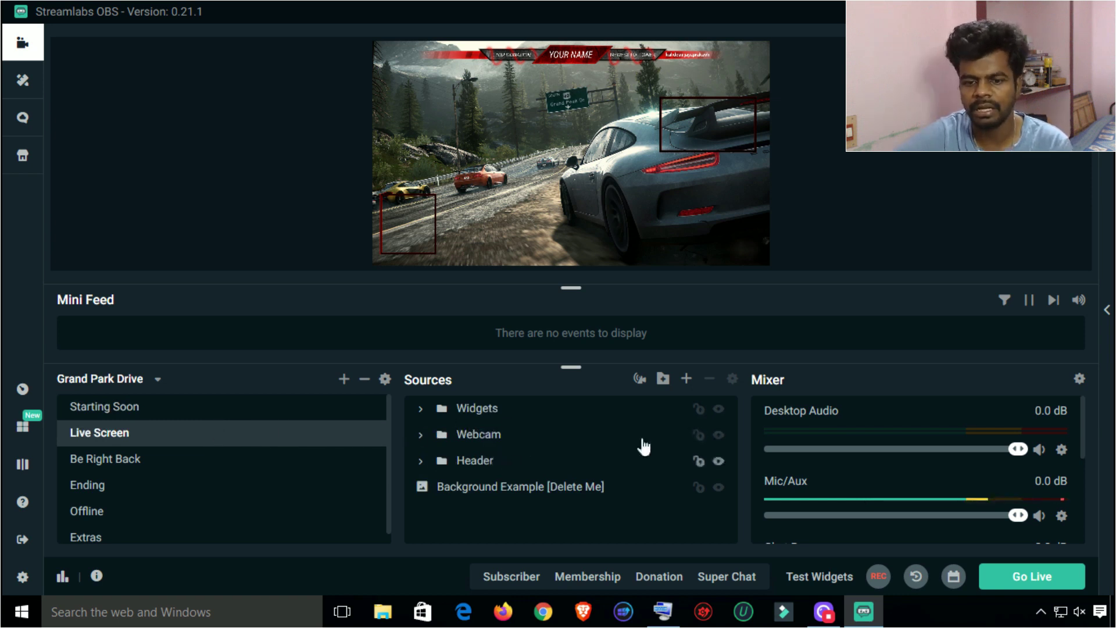
pyautogui.click(720, 437)
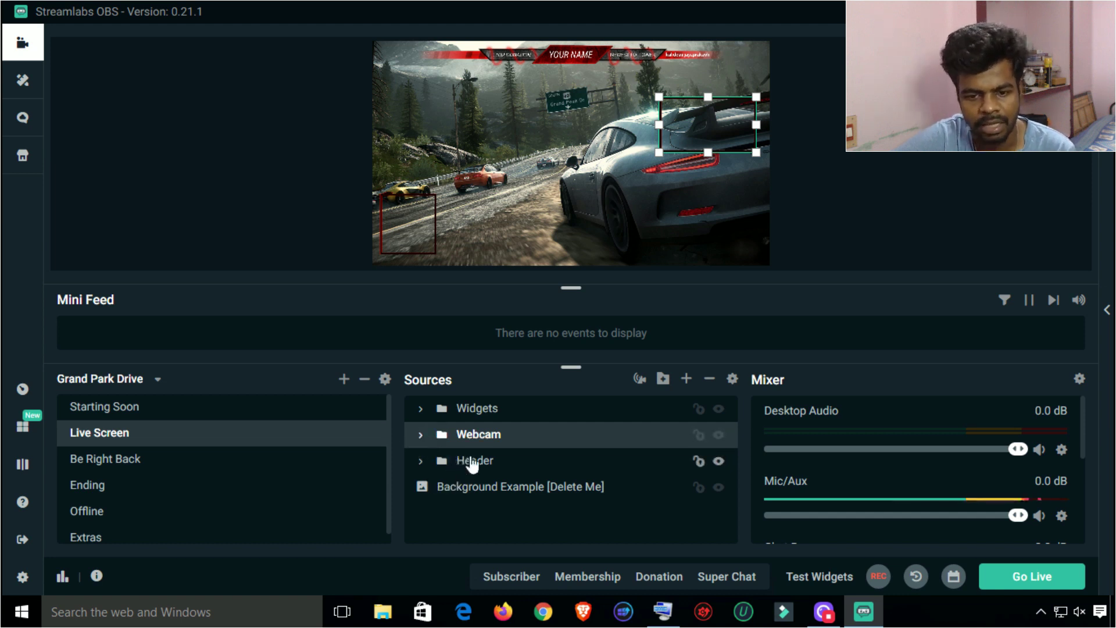
pyautogui.click(420, 412)
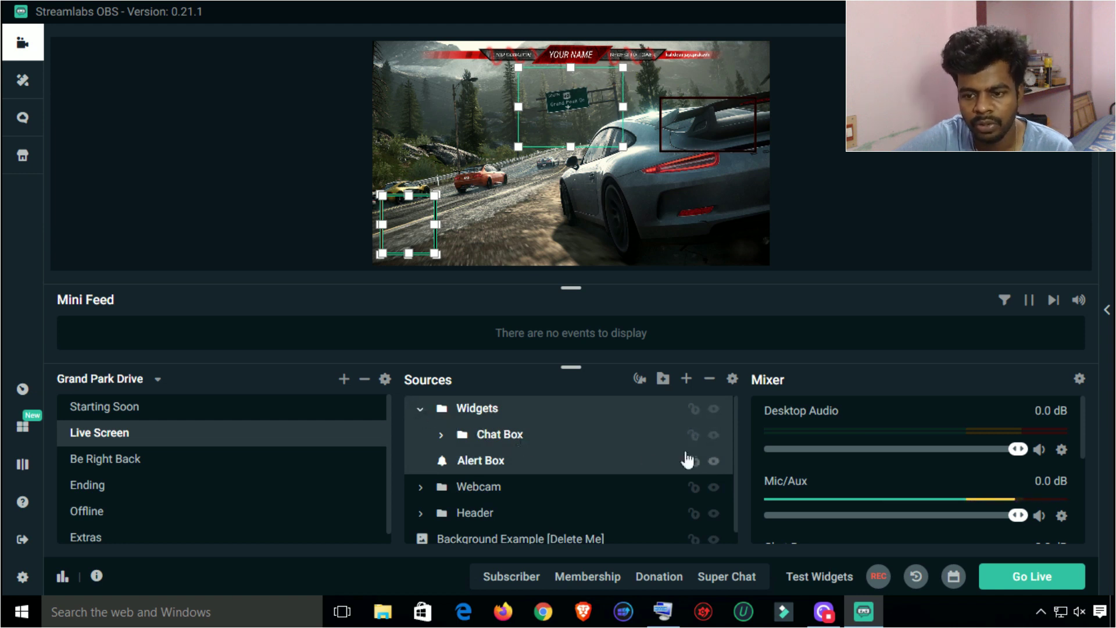
pyautogui.click(715, 436)
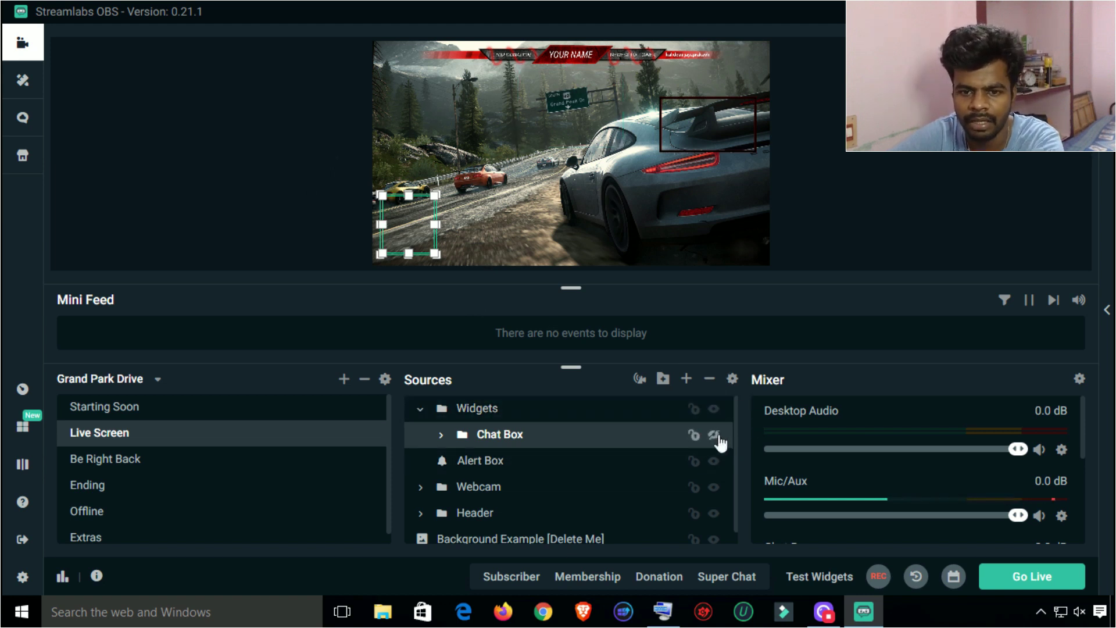
pyautogui.click(715, 436)
# Move the Alert Box on the Live Screen canvas to about 484 px from the left edge and 124 px from the top.
pyautogui.click(602, 469)
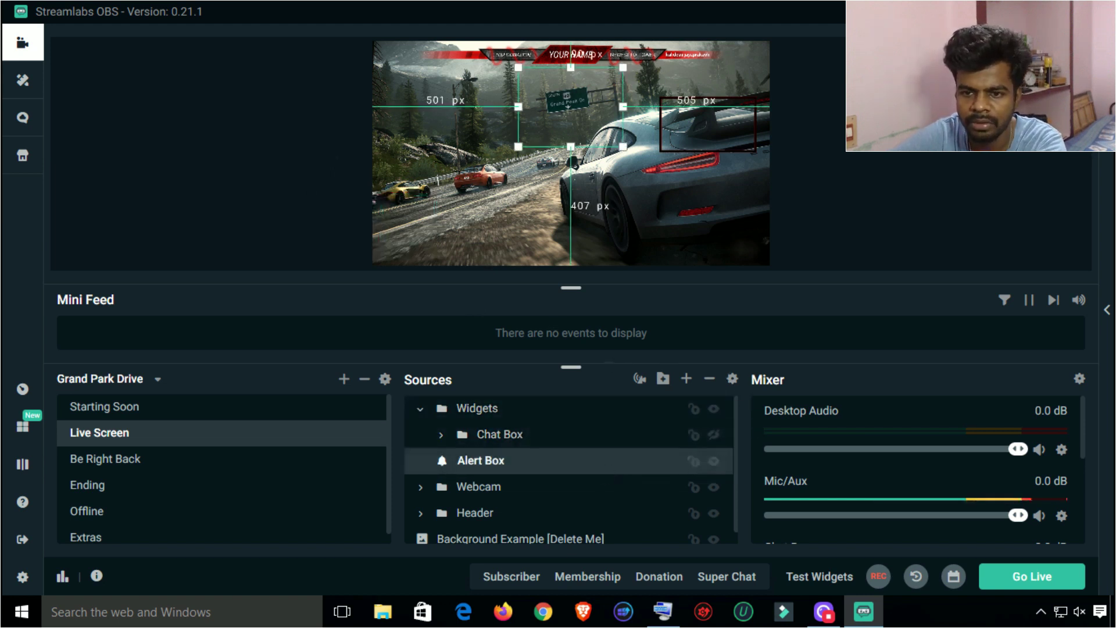
pyautogui.moveTo(571, 106)
pyautogui.mouseDown()
pyautogui.moveTo(569, 206)
pyautogui.moveTo(567, 87)
pyautogui.moveTo(566, 116)
pyautogui.mouseUp()
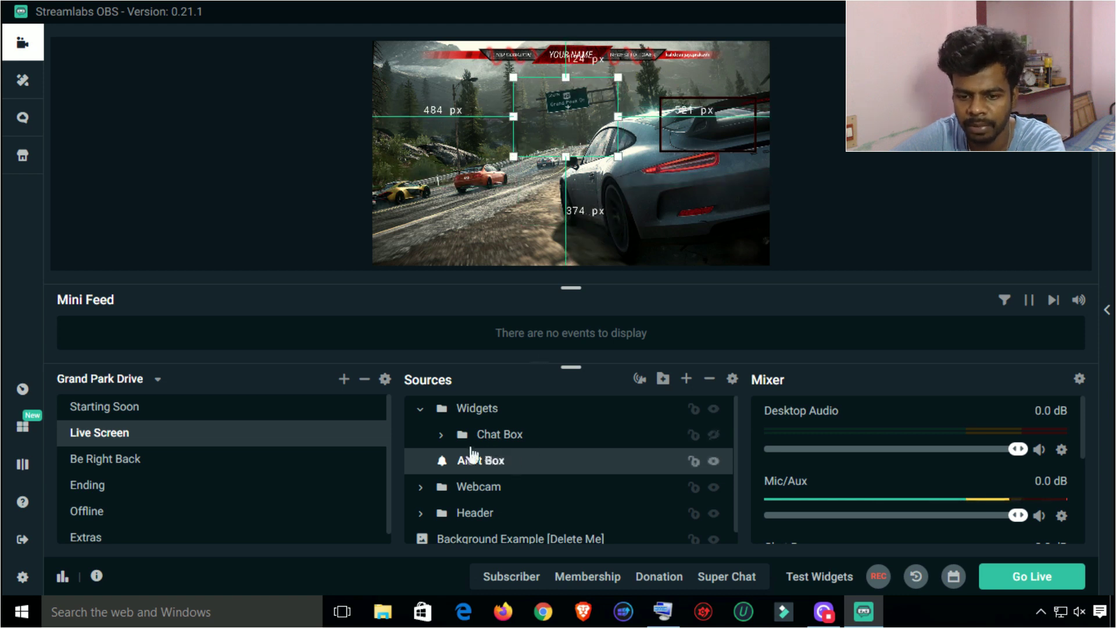
pyautogui.click(420, 410)
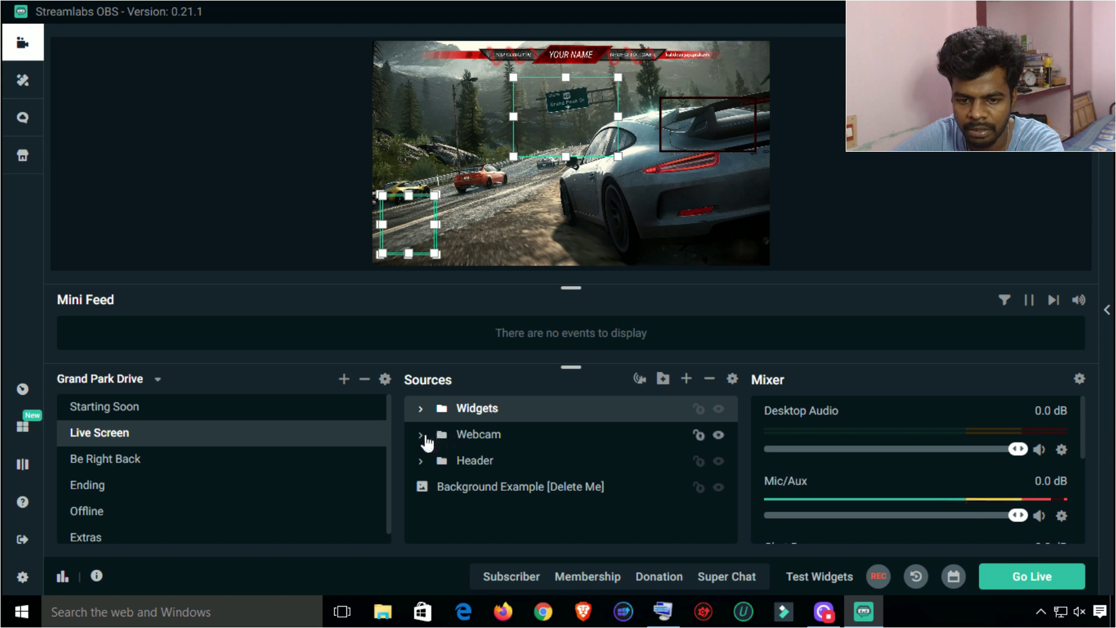
# Try Logi Capture as the Webcam source's video device, and set the device to HD Pro Webcam C920.
pyautogui.click(424, 436)
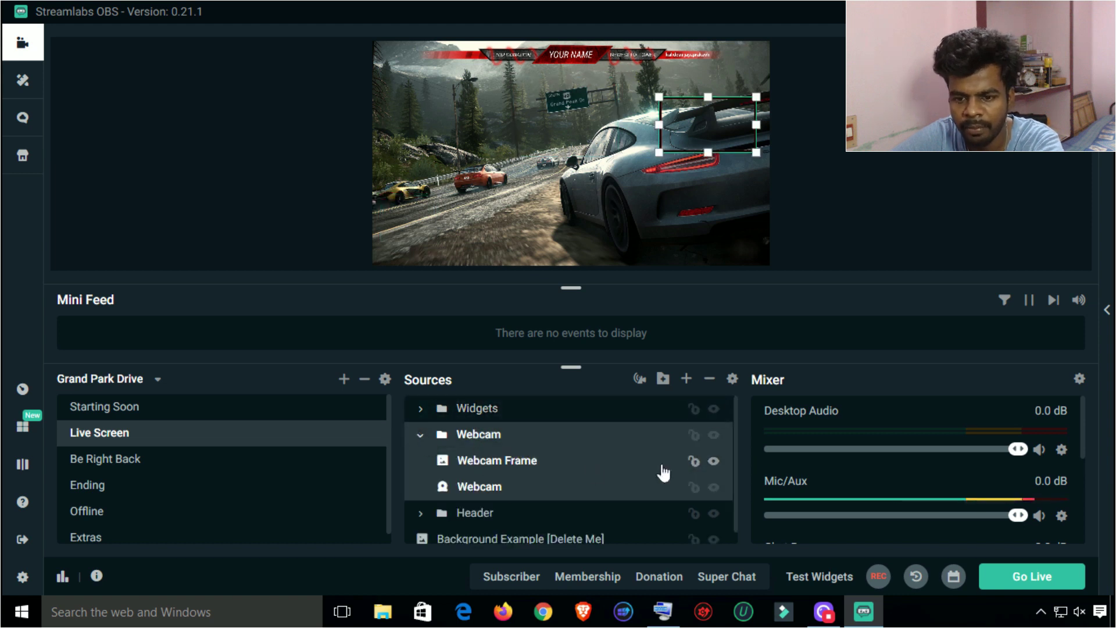
pyautogui.doubleClick(491, 486)
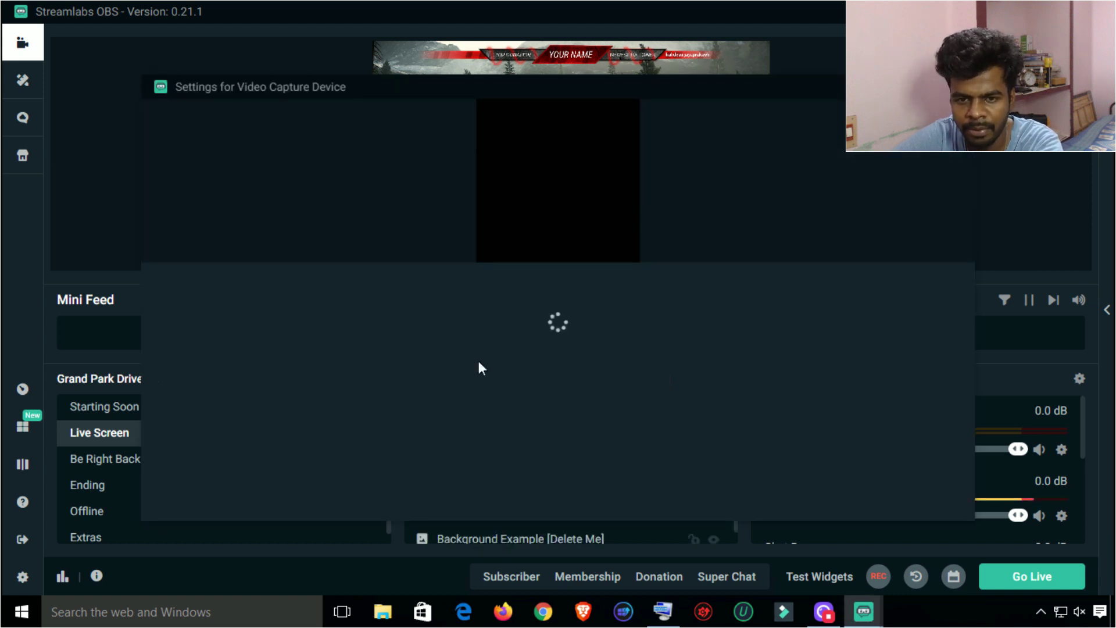
pyautogui.click(492, 297)
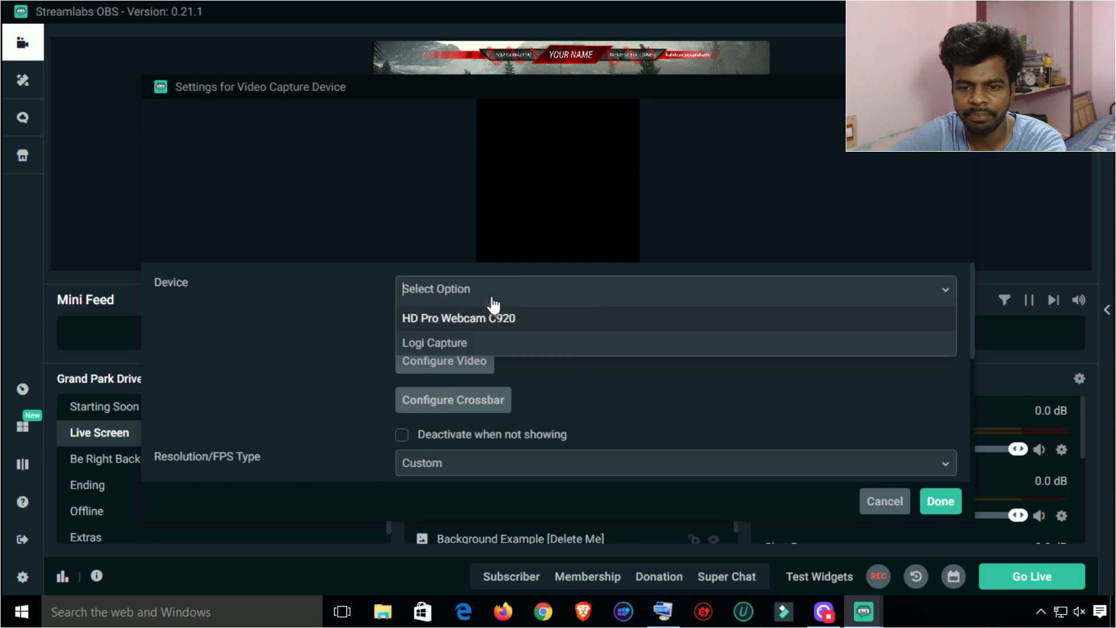
pyautogui.click(473, 345)
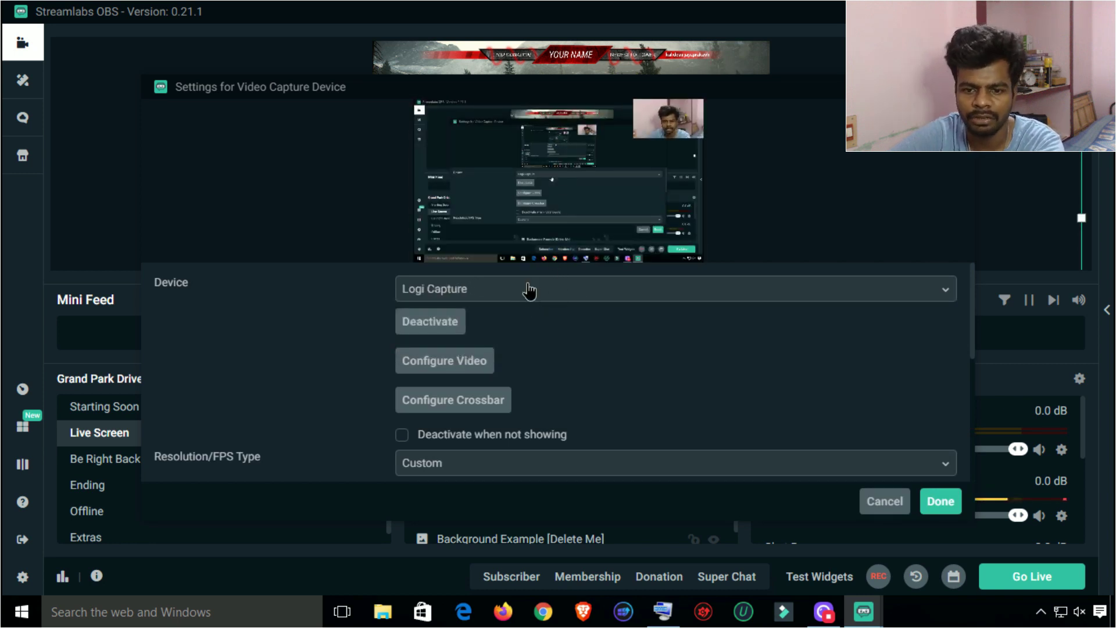
pyautogui.click(528, 291)
pyautogui.click(511, 321)
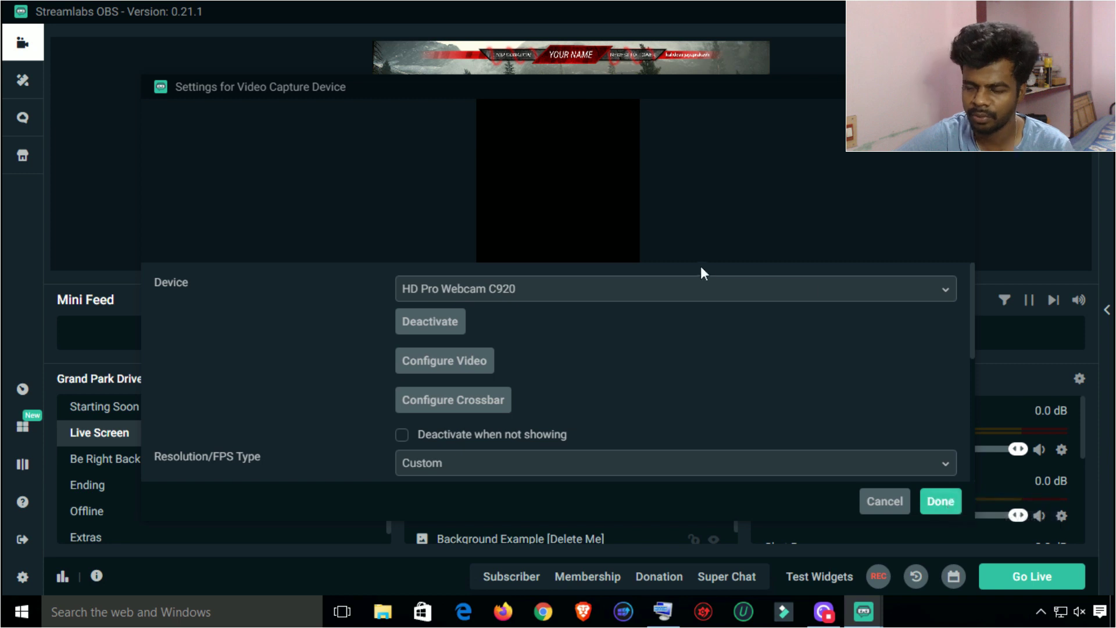
pyautogui.click(934, 501)
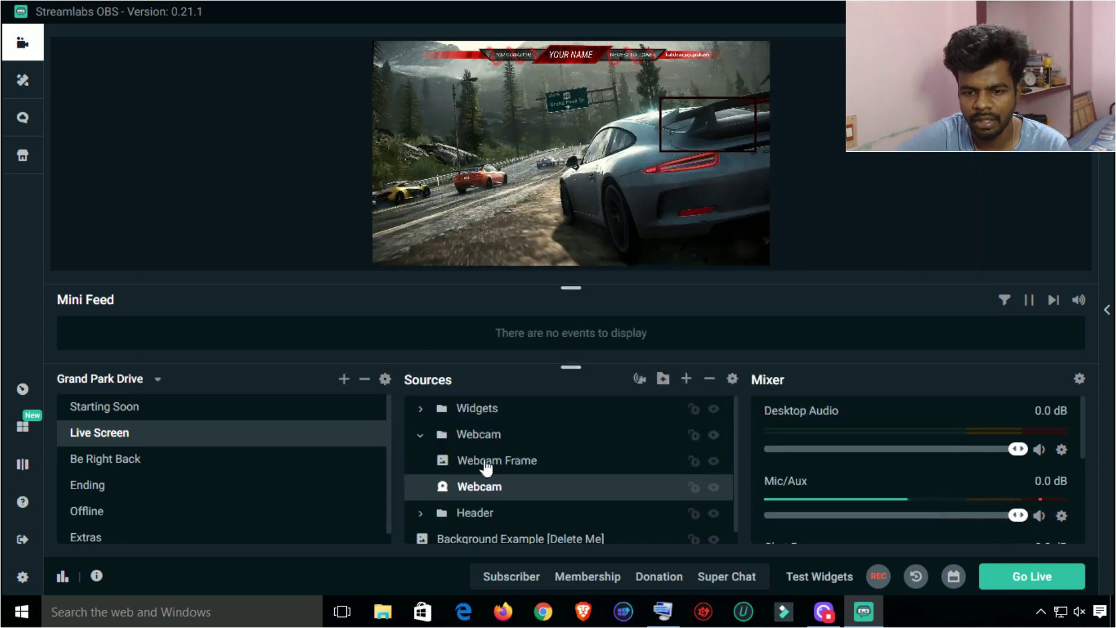
# Hide the whole Webcam folder in the Live Screen scene and collapse it.
pyautogui.click(714, 436)
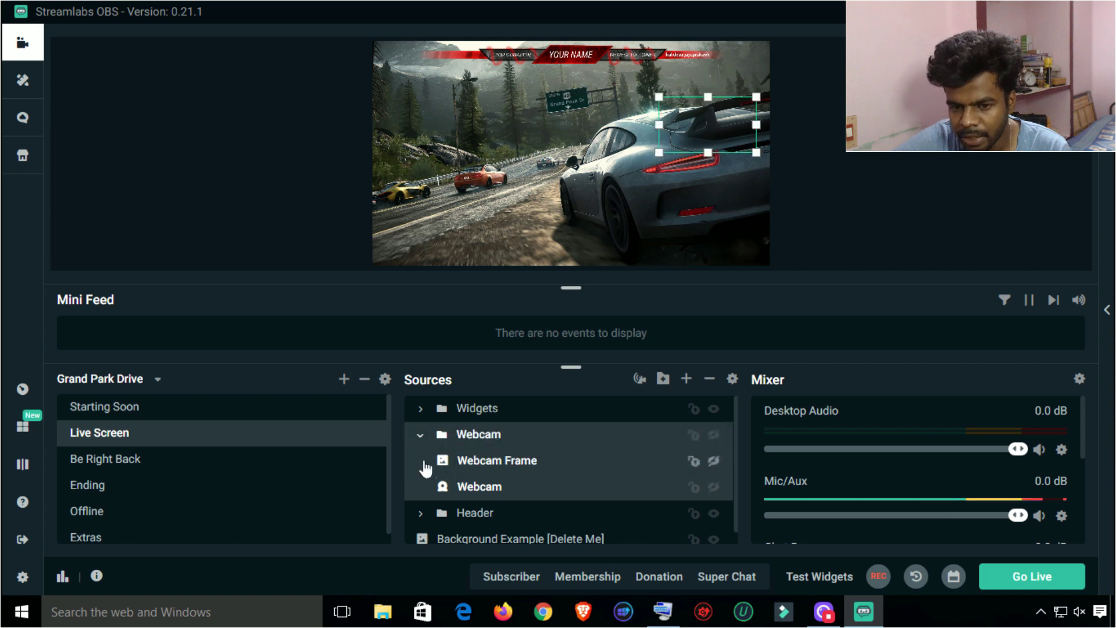
pyautogui.click(422, 435)
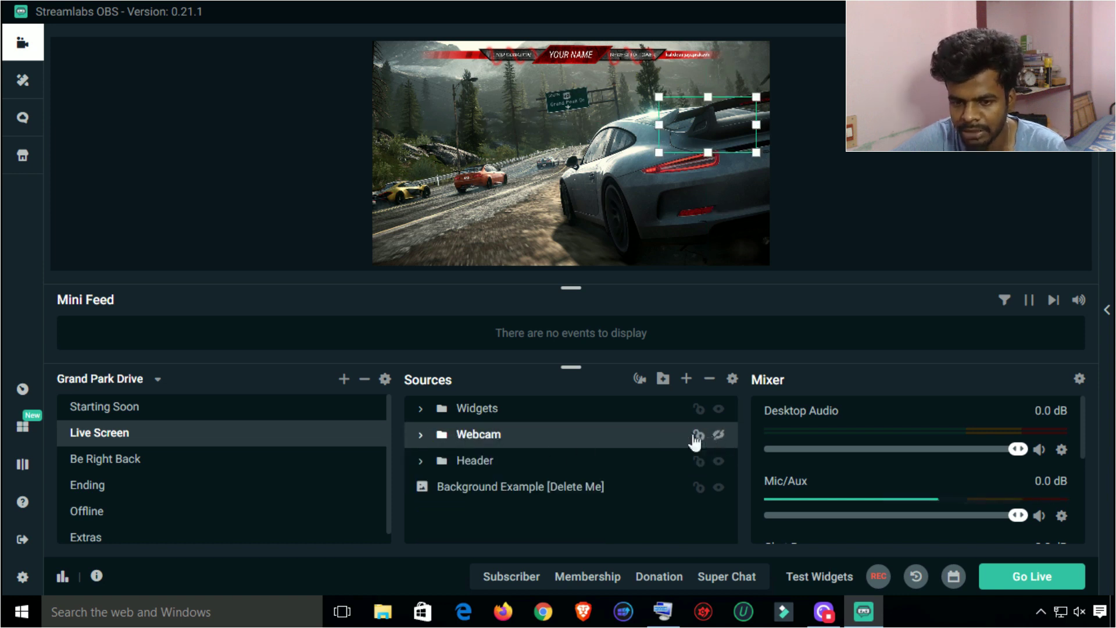
# Select the Header folder, and turn the Background Example image's visibility off and on again.
pyautogui.click(512, 465)
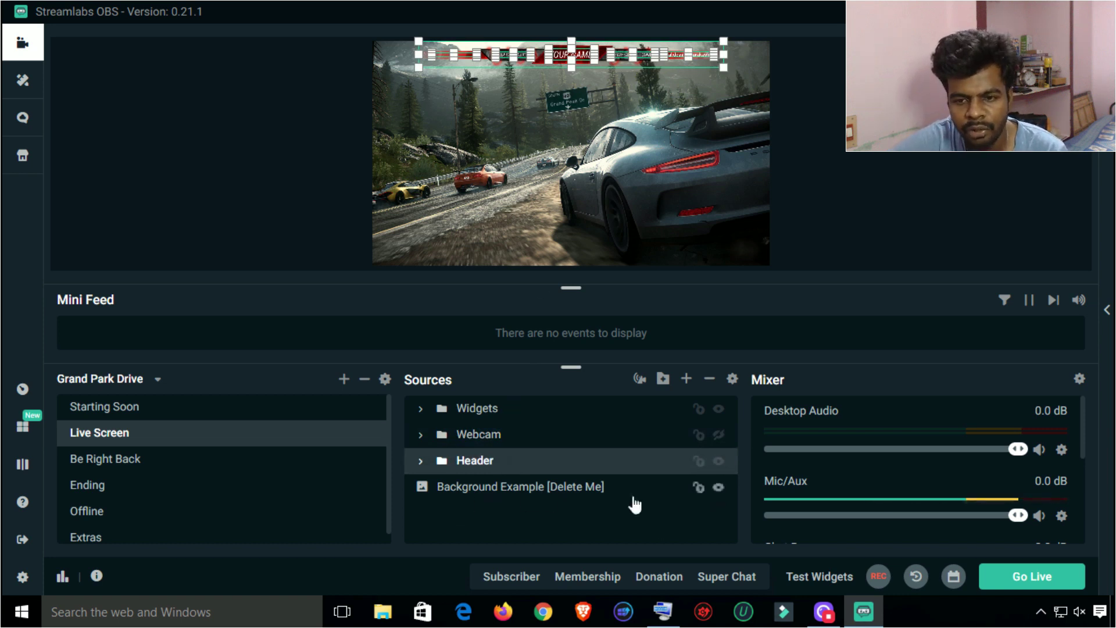
pyautogui.click(718, 489)
pyautogui.click(718, 488)
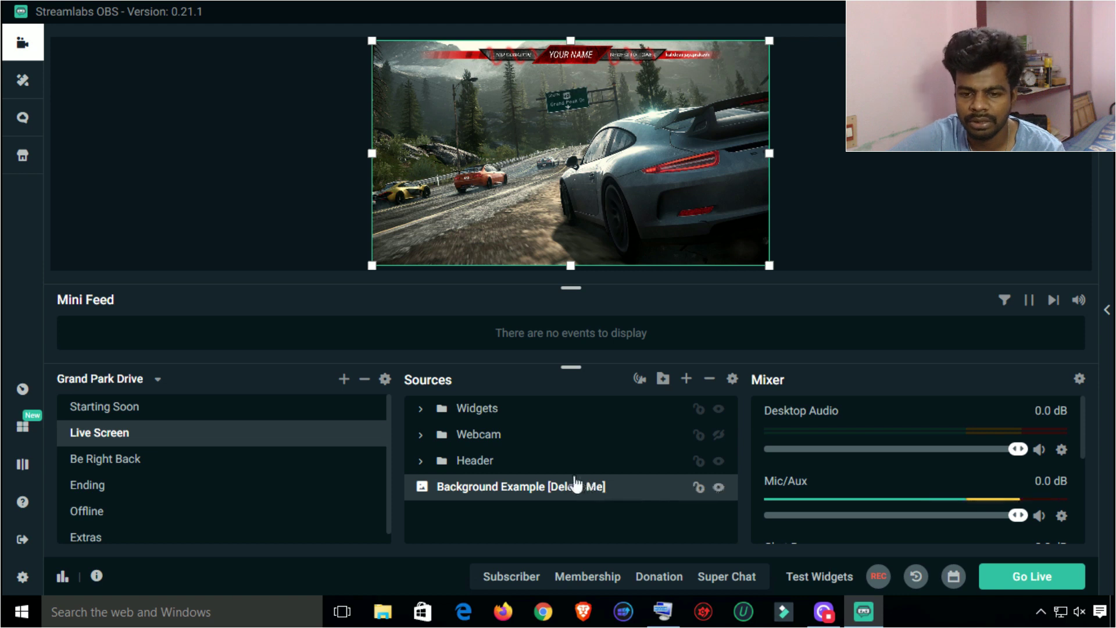
# Review the stream label settings of the Text folder inside the Header folder, such as label type, template and font.
pyautogui.click(429, 462)
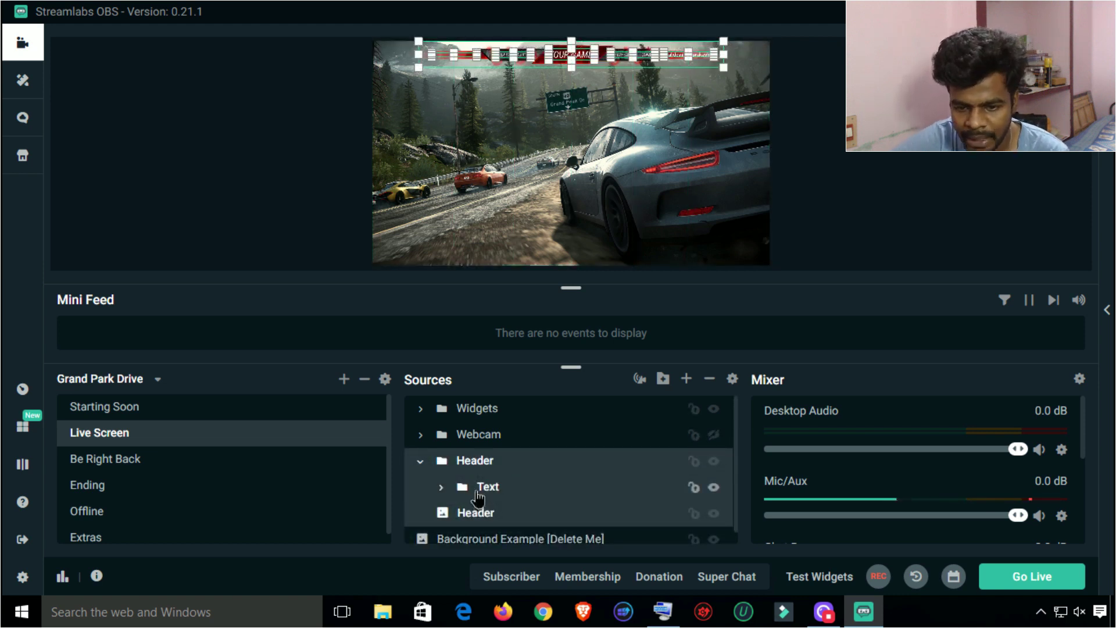
pyautogui.doubleClick(477, 491)
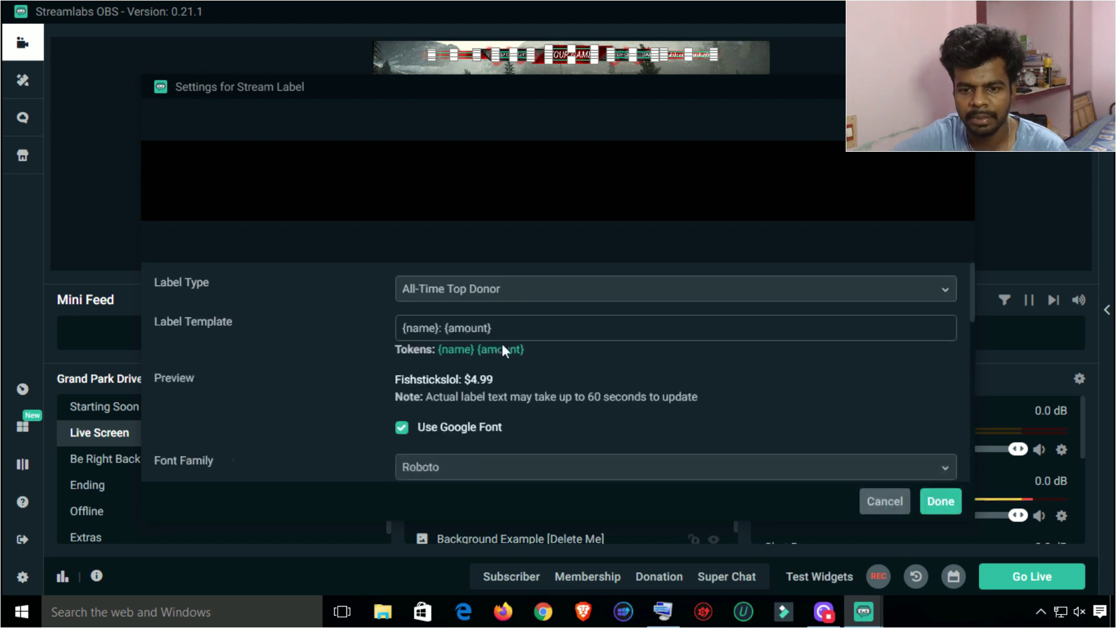
pyautogui.scroll(-3, 524, 285)
pyautogui.scroll(3, 512, 267)
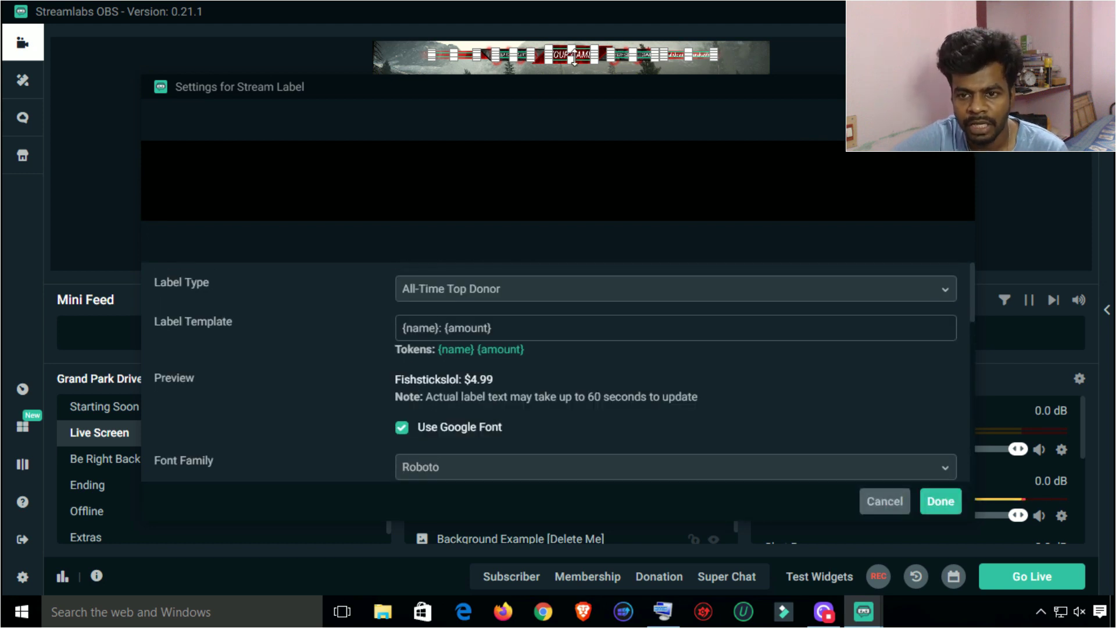
pyautogui.scroll(-6, 526, 384)
pyautogui.scroll(6, 526, 384)
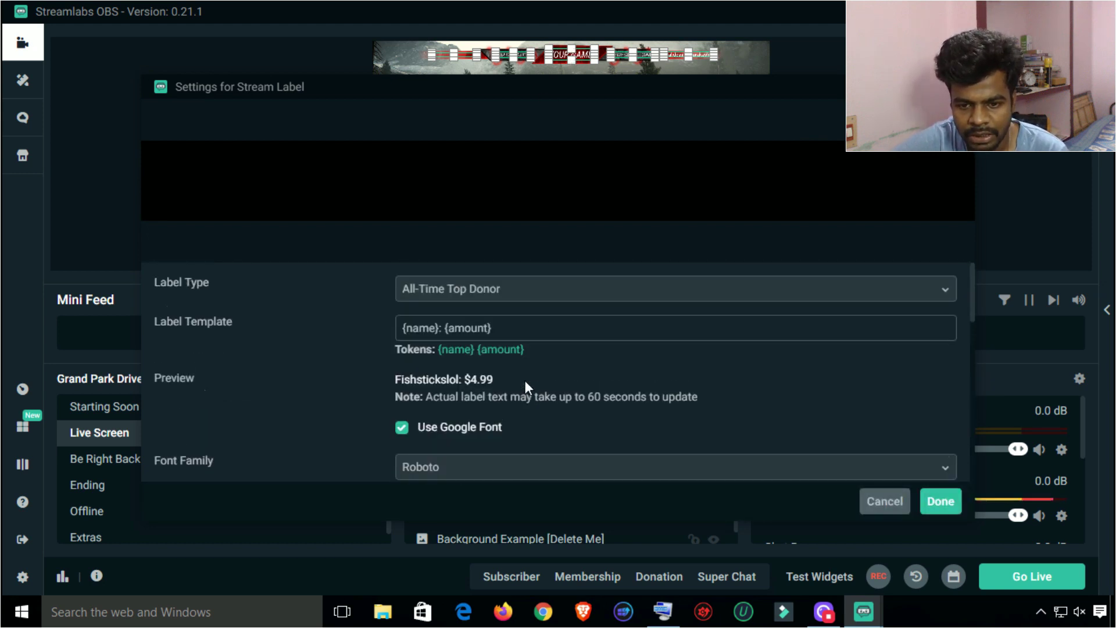
pyautogui.click(936, 503)
# Hide the "Top Donation" and "Newest Follower" text sources in the Header's Text folder.
pyautogui.click(441, 490)
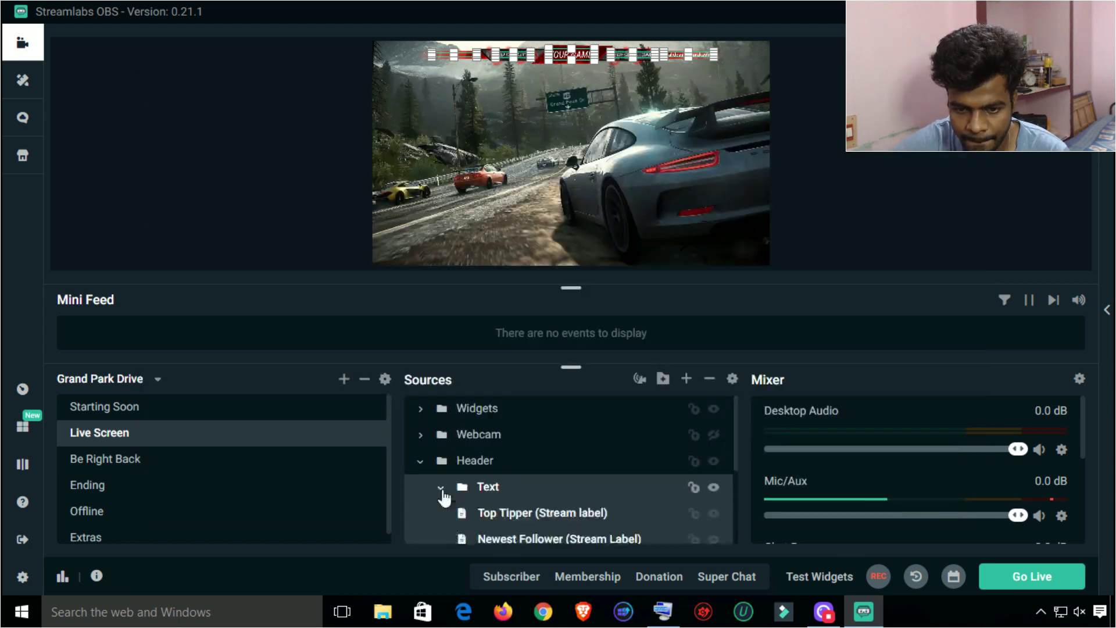
pyautogui.scroll(-3, 531, 469)
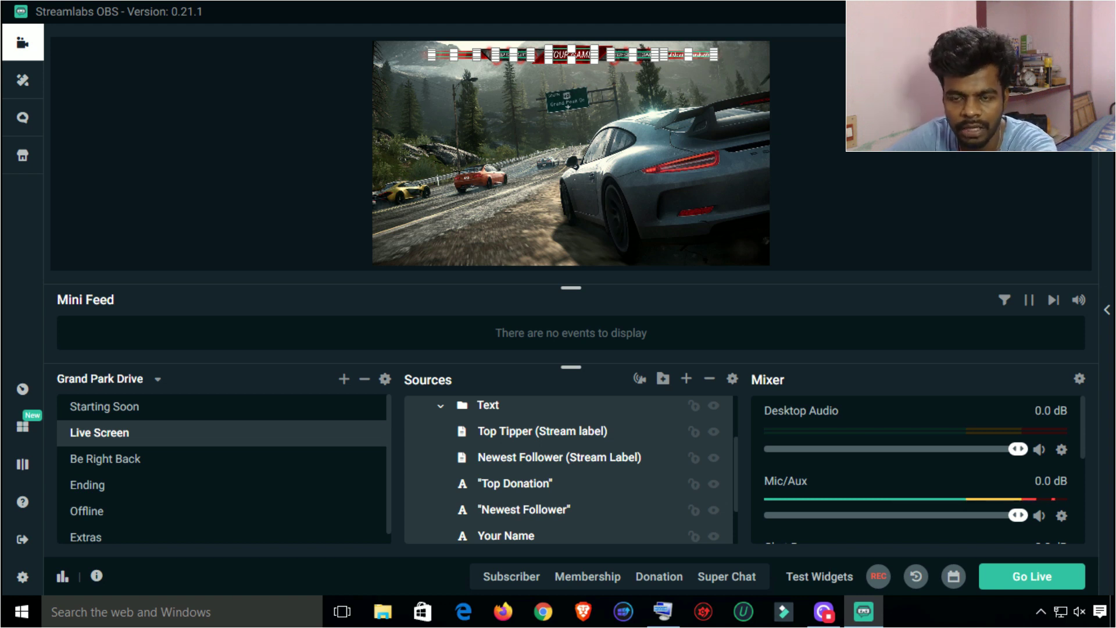
pyautogui.click(713, 484)
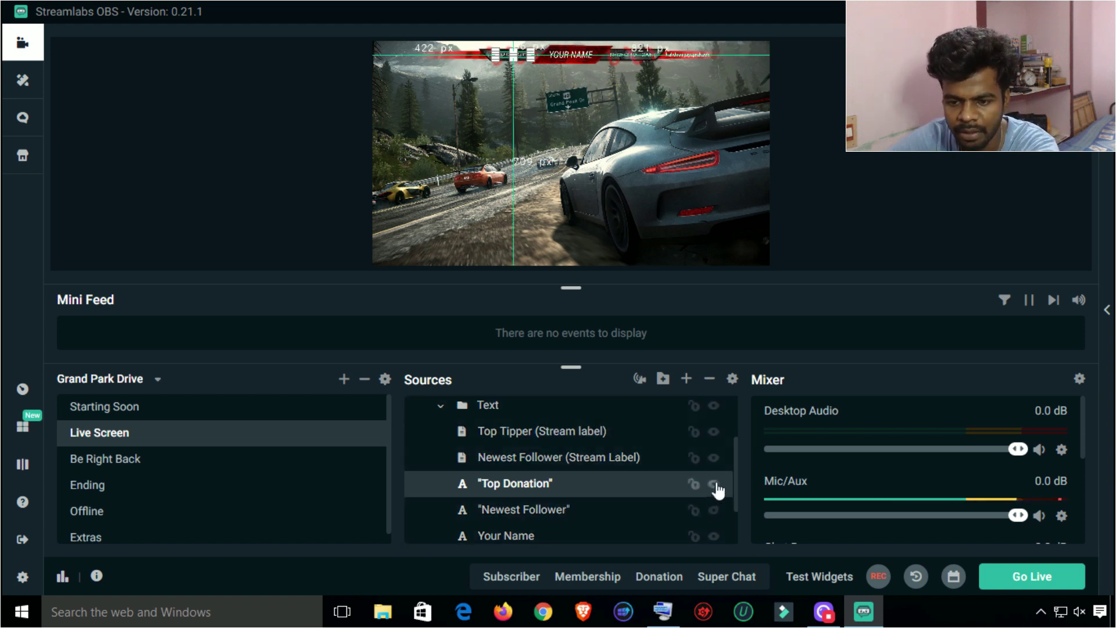
pyautogui.click(714, 510)
pyautogui.click(847, 246)
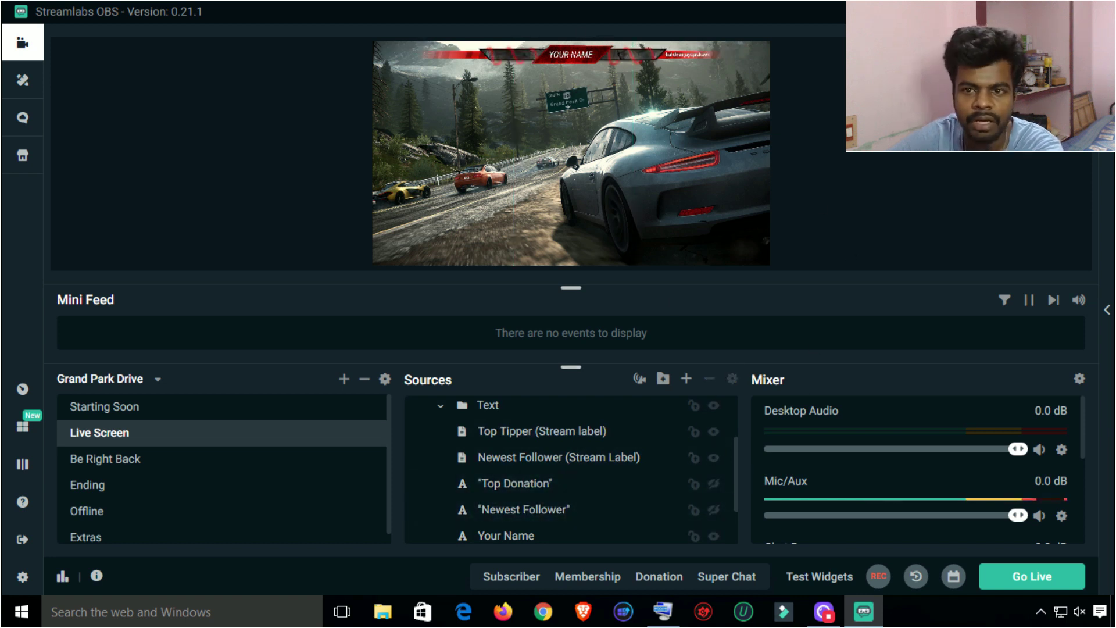
# Show the "Top Donation" and "Newest Follower" text sources in the Header's Text folder again.
pyautogui.click(714, 484)
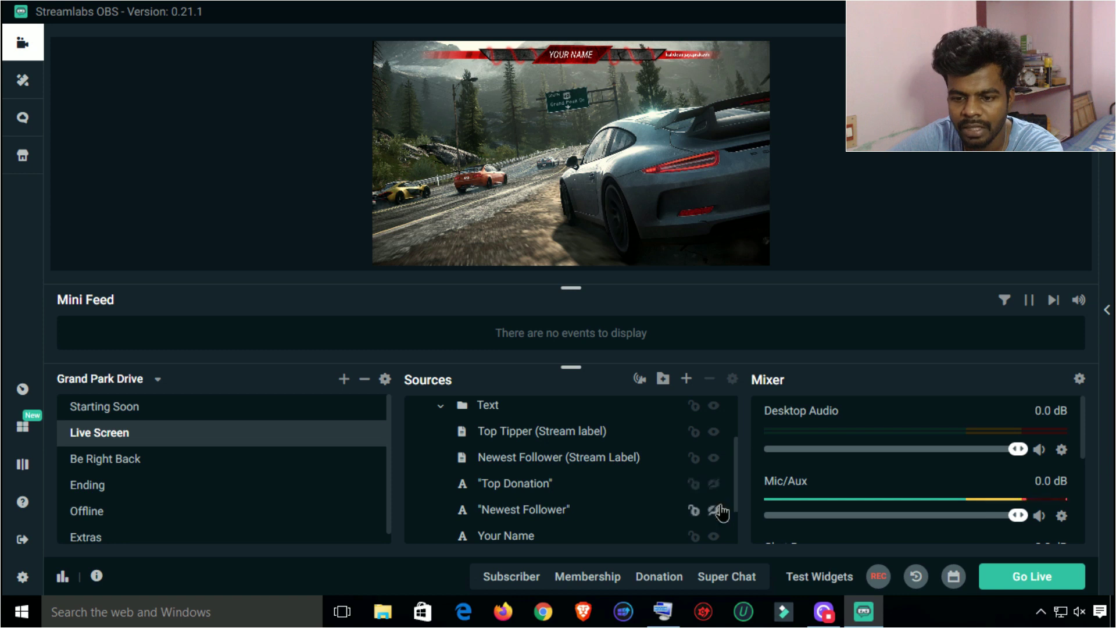
pyautogui.click(713, 509)
pyautogui.click(697, 491)
# Replace the text of the Your Name source with "RTG" and save its settings.
pyautogui.scroll(-2, 582, 535)
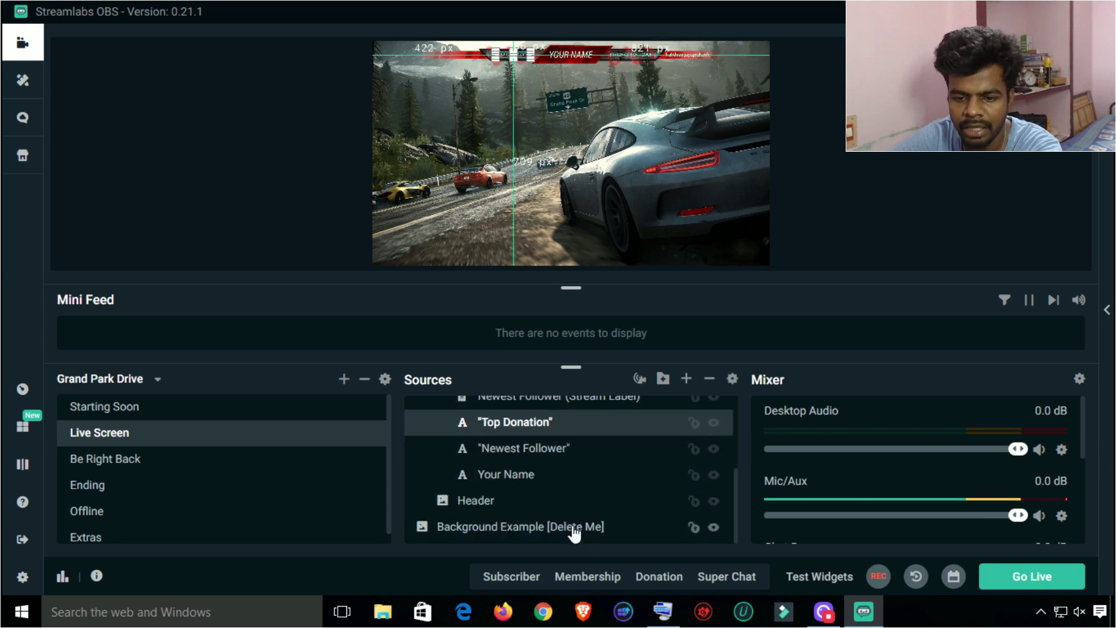
pyautogui.doubleClick(529, 478)
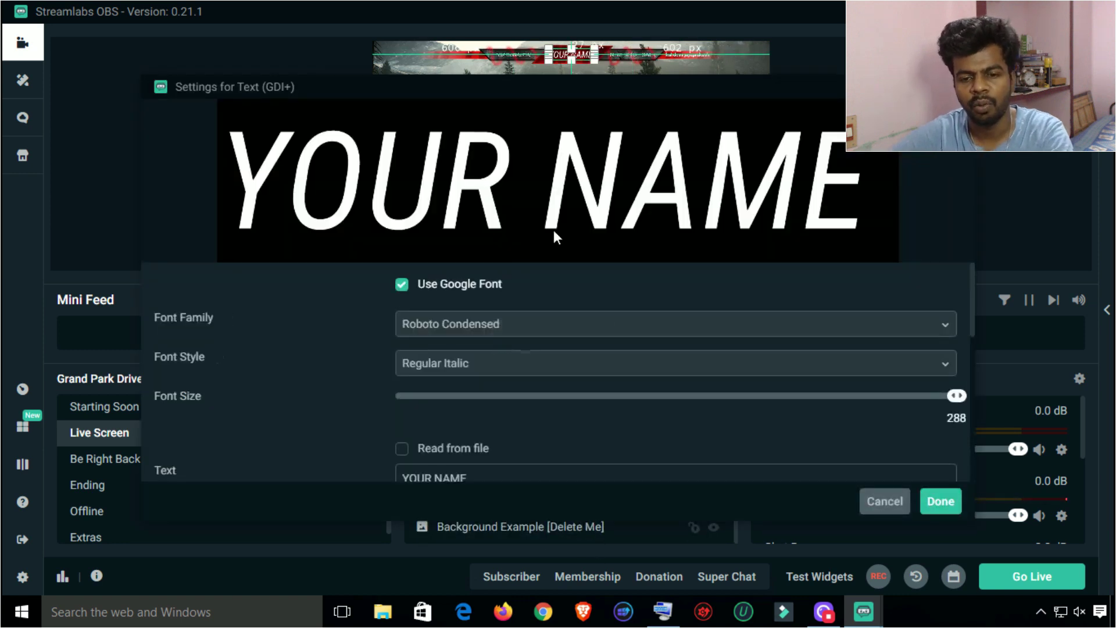
pyautogui.scroll(-2, 487, 390)
pyautogui.click(488, 398)
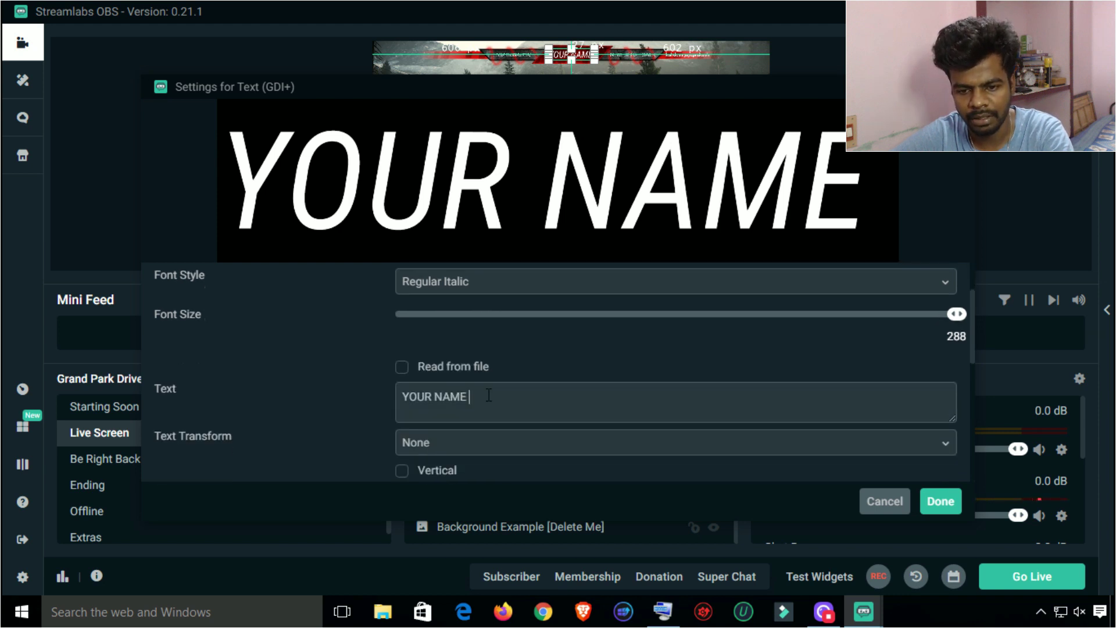
pyautogui.press('BackSpace')
pyautogui.press('BackSpace')
pyautogui.press('BackSpace')
pyautogui.press('BackSpace')
pyautogui.press('BackSpace')
pyautogui.press('BackSpace')
pyautogui.press('BackSpace')
pyautogui.press('BackSpace')
pyautogui.press('BackSpace')
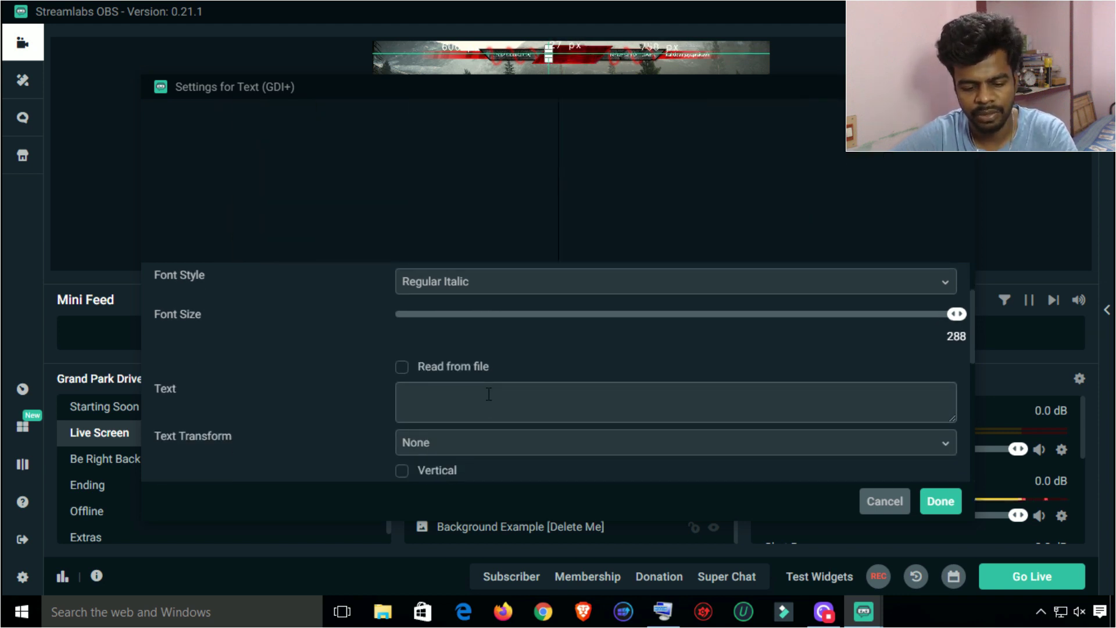
pyautogui.write('r')
pyautogui.press('BackSpace')
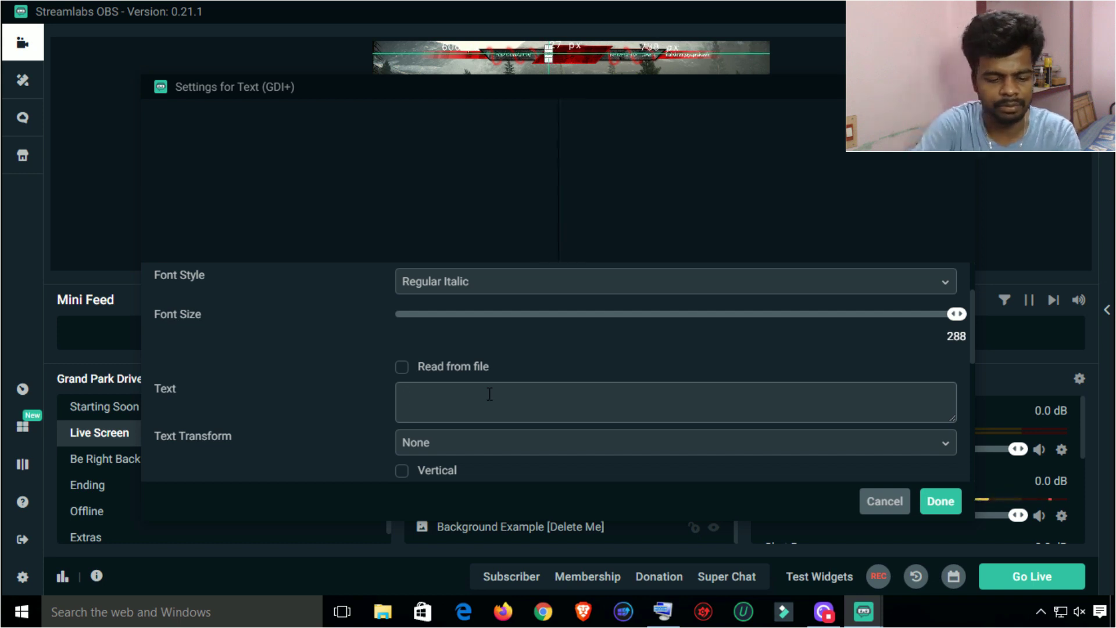
pyautogui.write('RTG')
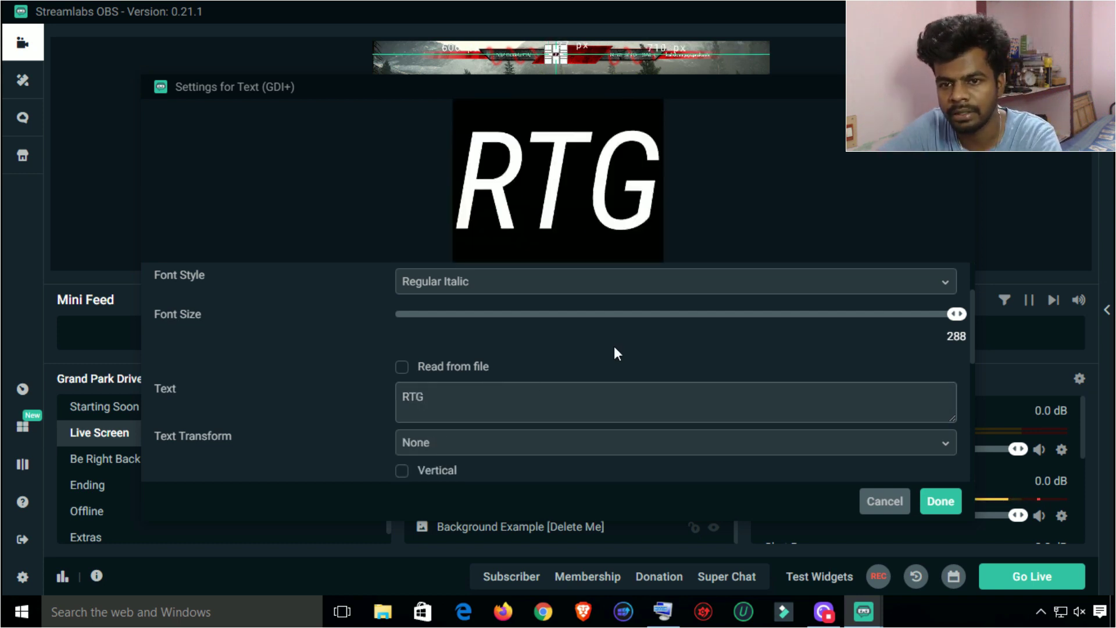
pyautogui.click(940, 501)
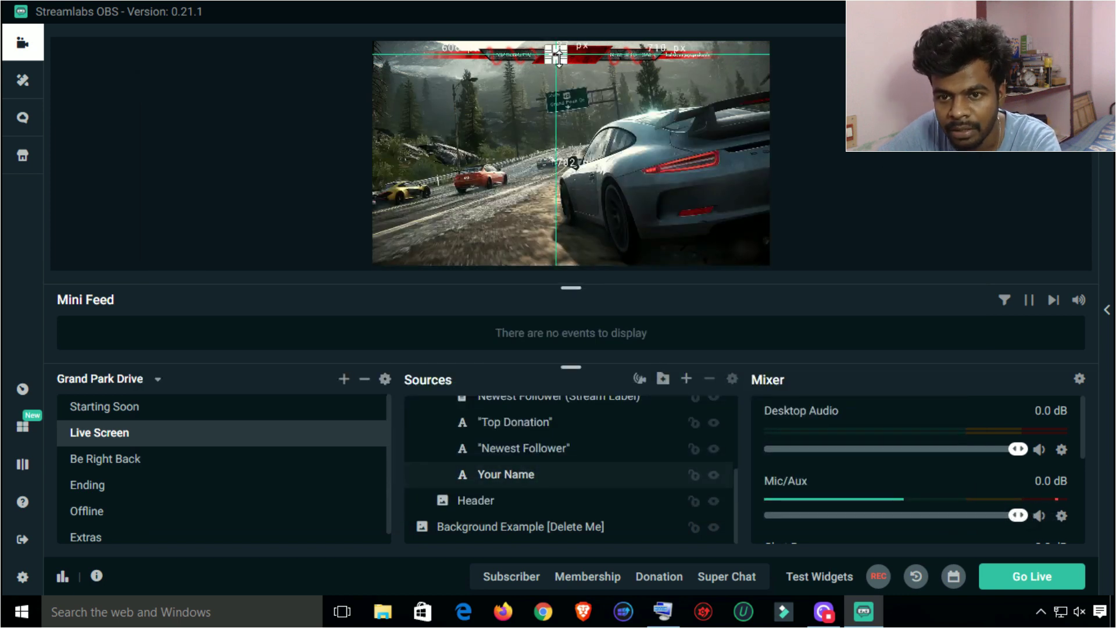
# Move the RTG text onto the middle of the header banner, and shift the whole header group against the preview's upper edge.
pyautogui.moveTo(562, 54); pyautogui.dragTo(583, 61)
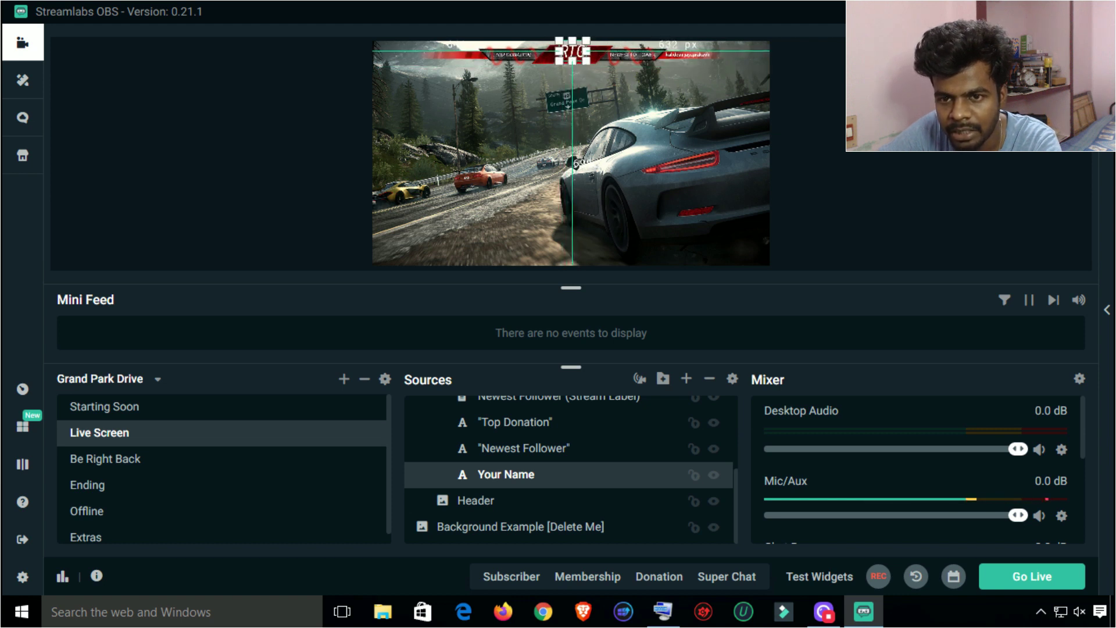
pyautogui.press('Escape')
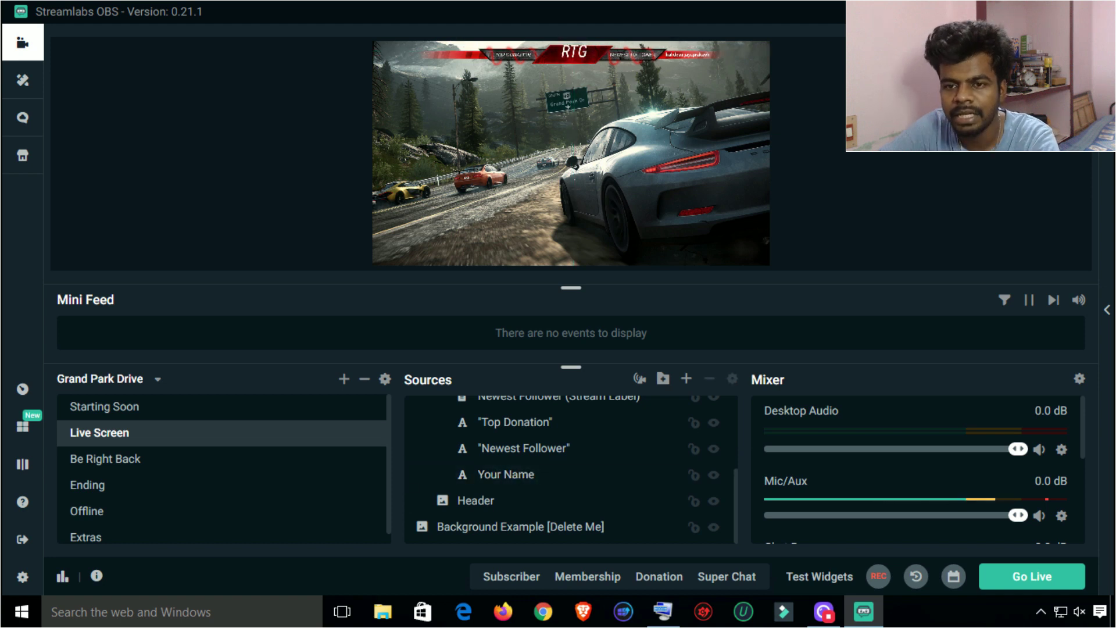
pyautogui.click(476, 500)
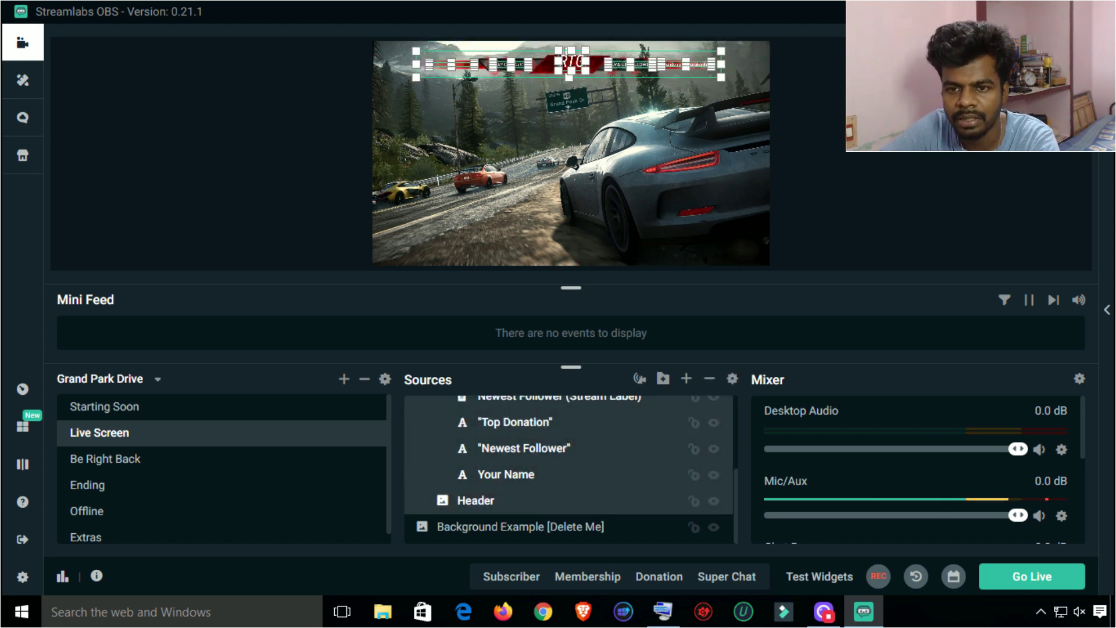
pyautogui.moveTo(572, 63); pyautogui.dragTo(571, 53)
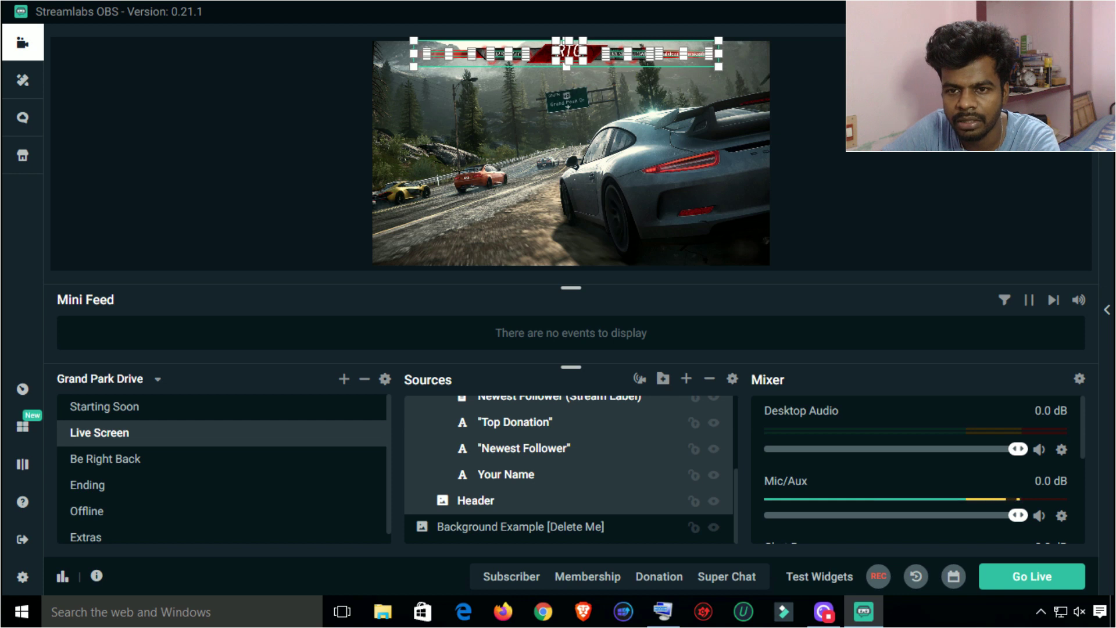
pyautogui.press('Escape')
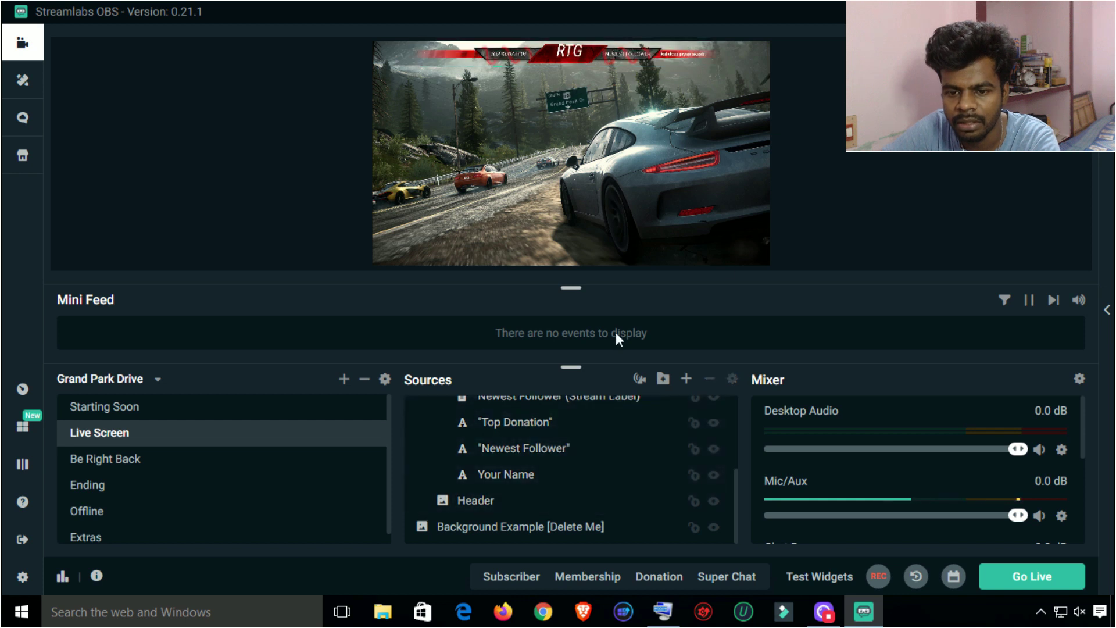
# Fine-tune the position of the RTG text so it sits centered within the red name plate of the header banner.
pyautogui.click(543, 476)
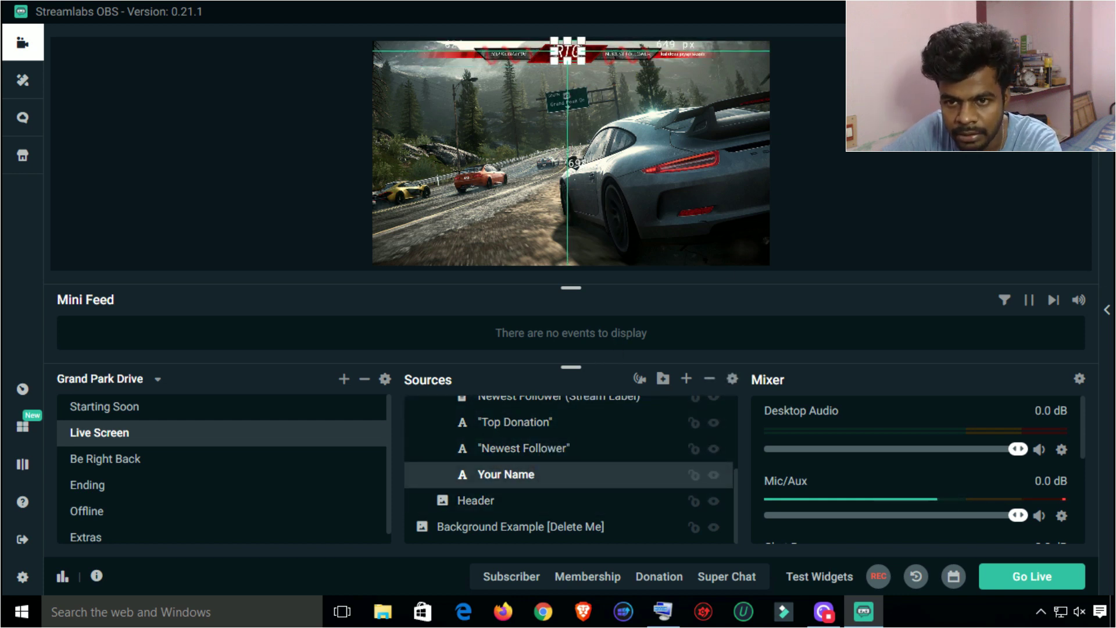
pyautogui.press('Escape')
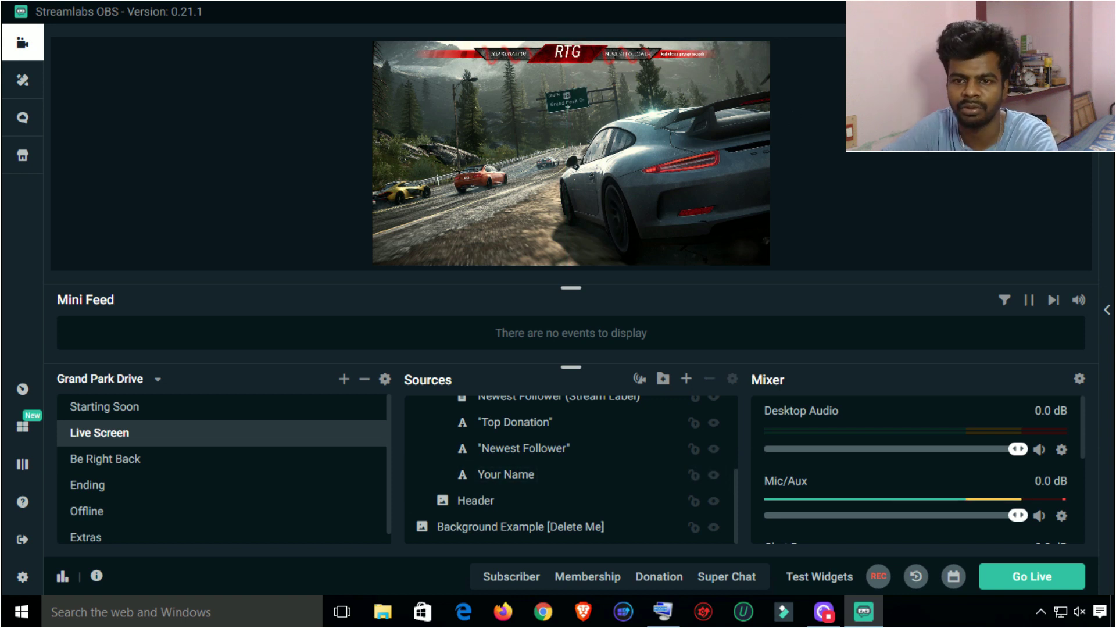
pyautogui.click(572, 61)
pyautogui.moveTo(572, 61); pyautogui.dragTo(578, 61)
pyautogui.click(923, 155)
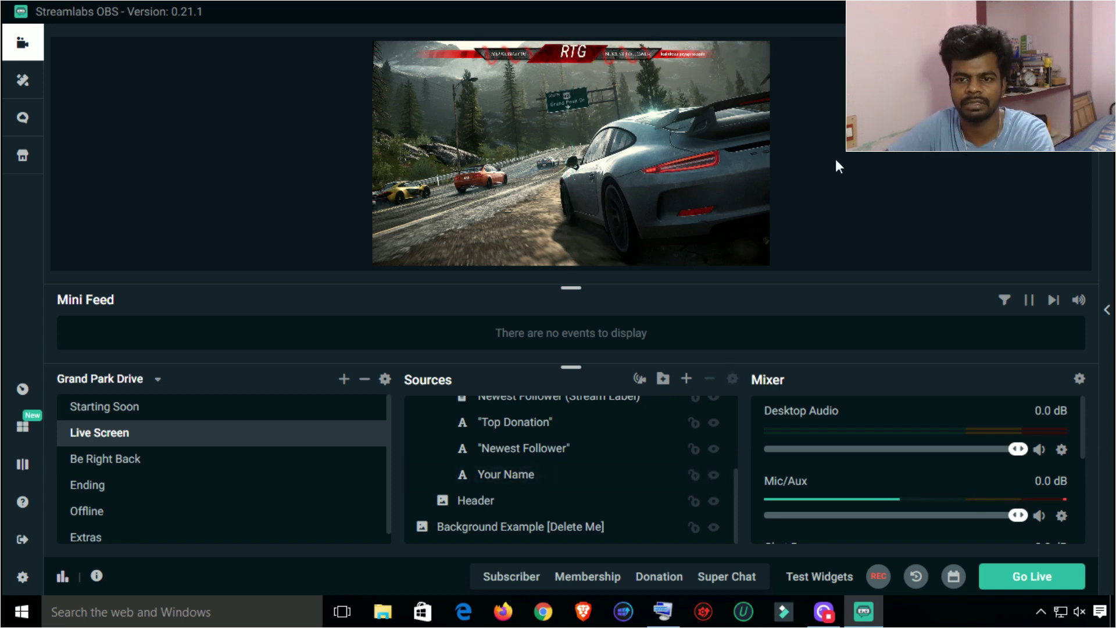
pyautogui.click(555, 67)
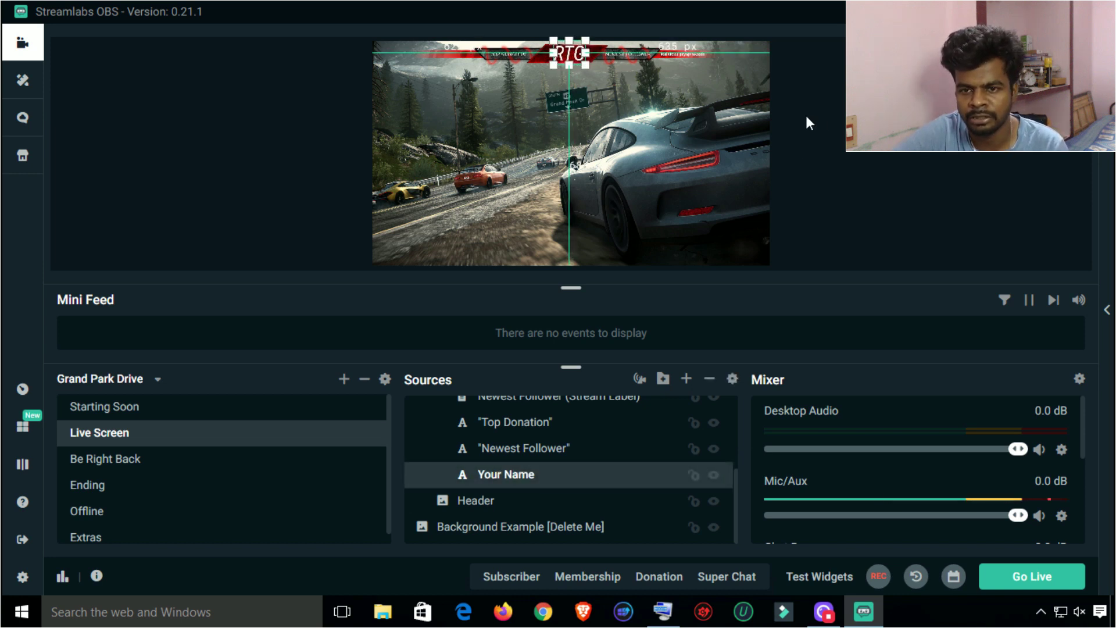
pyautogui.click(930, 150)
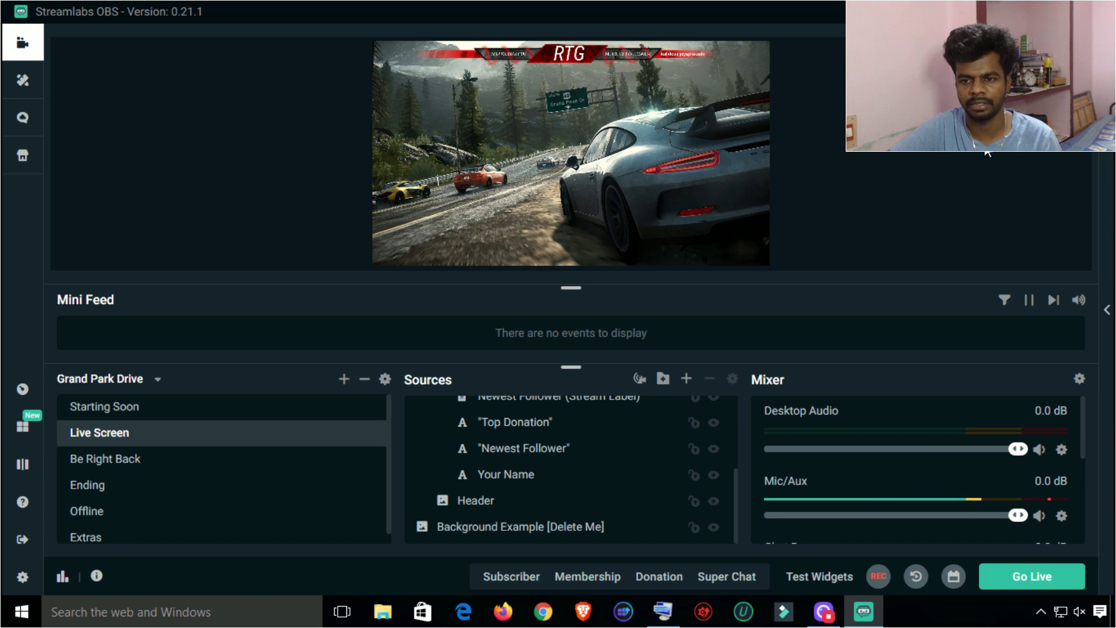
# Collapse the Header folder and reposition the whole header group along the upper edge, roughly centered in the scene.
pyautogui.scroll(3, 513, 465)
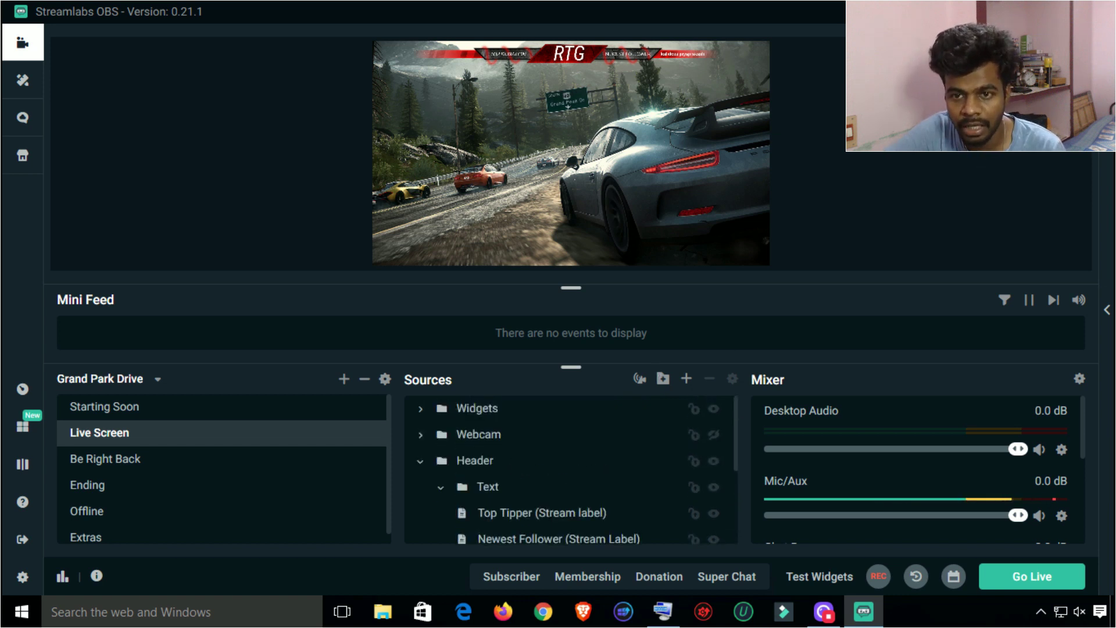
pyautogui.click(428, 463)
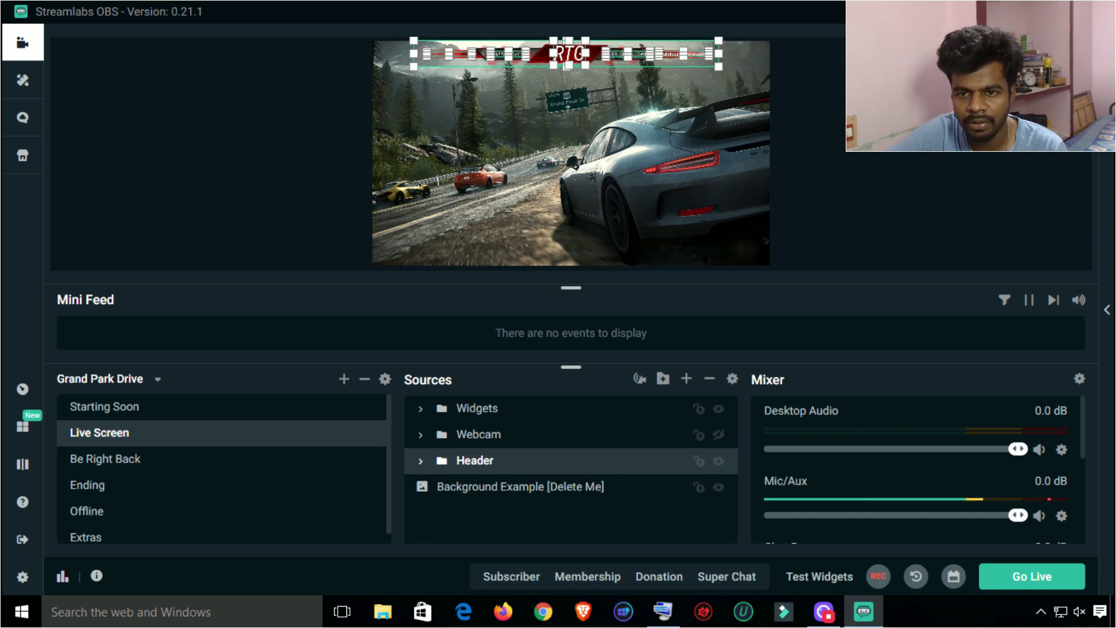
pyautogui.moveTo(554, 64); pyautogui.dragTo(576, 50)
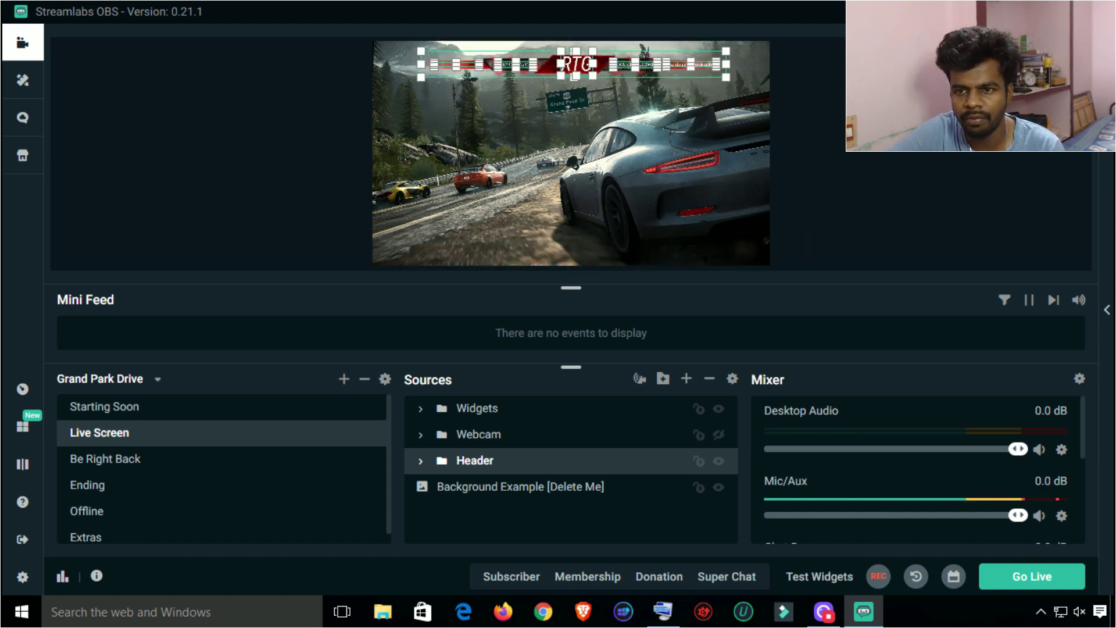
pyautogui.click(900, 193)
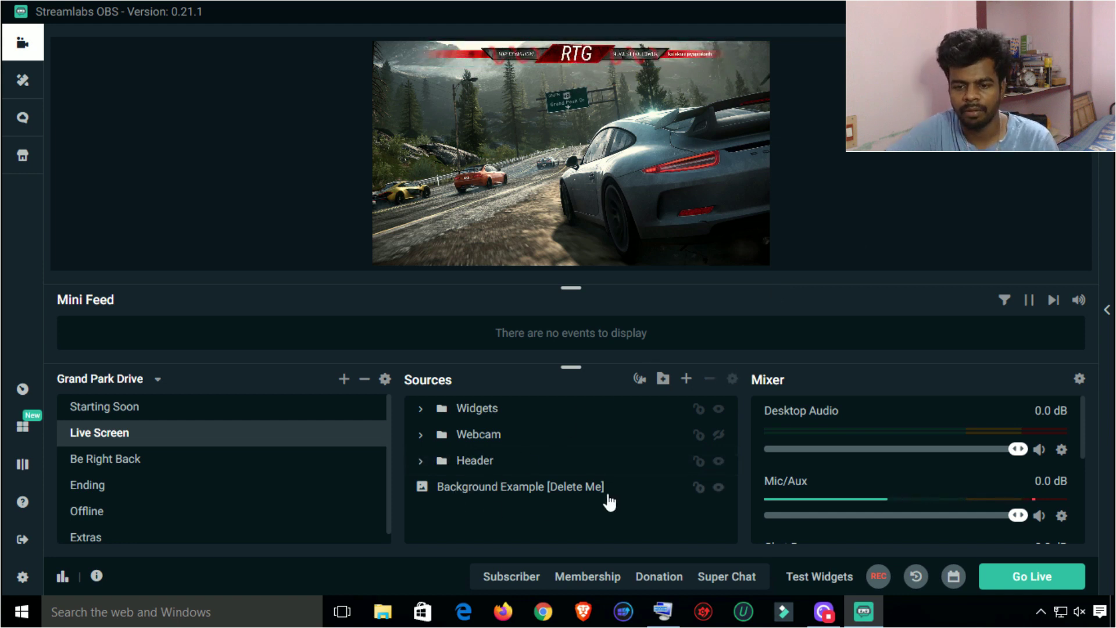
# In the Be Right Back scene, hide the Social, Webcam and Widgets folders, and turn the BRB image's visibility off and on again.
pyautogui.click(198, 470)
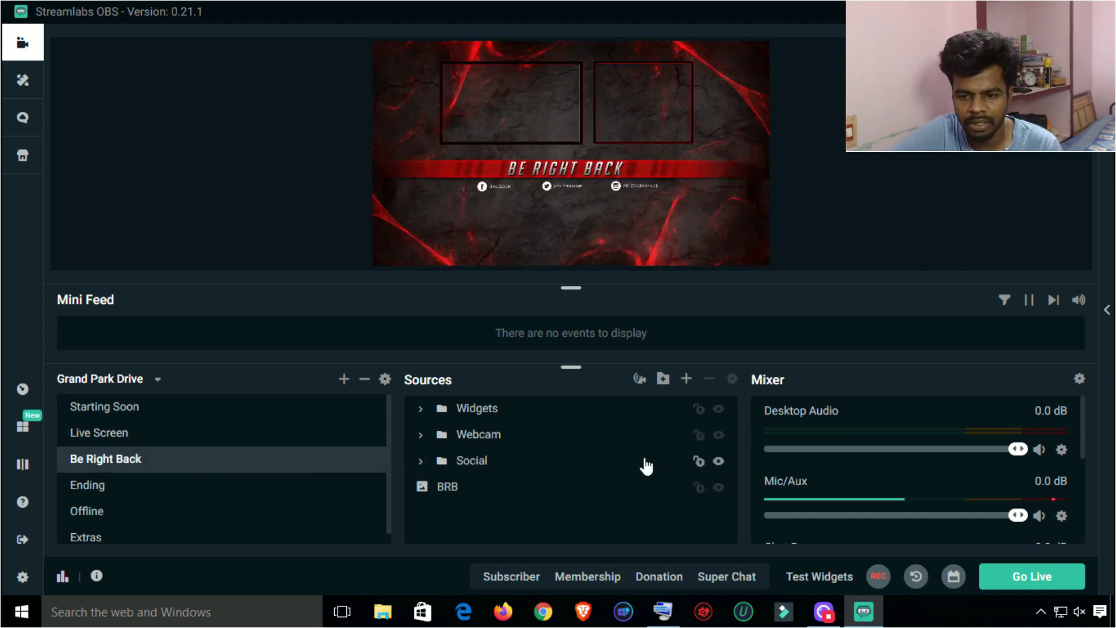
pyautogui.click(719, 461)
pyautogui.click(719, 436)
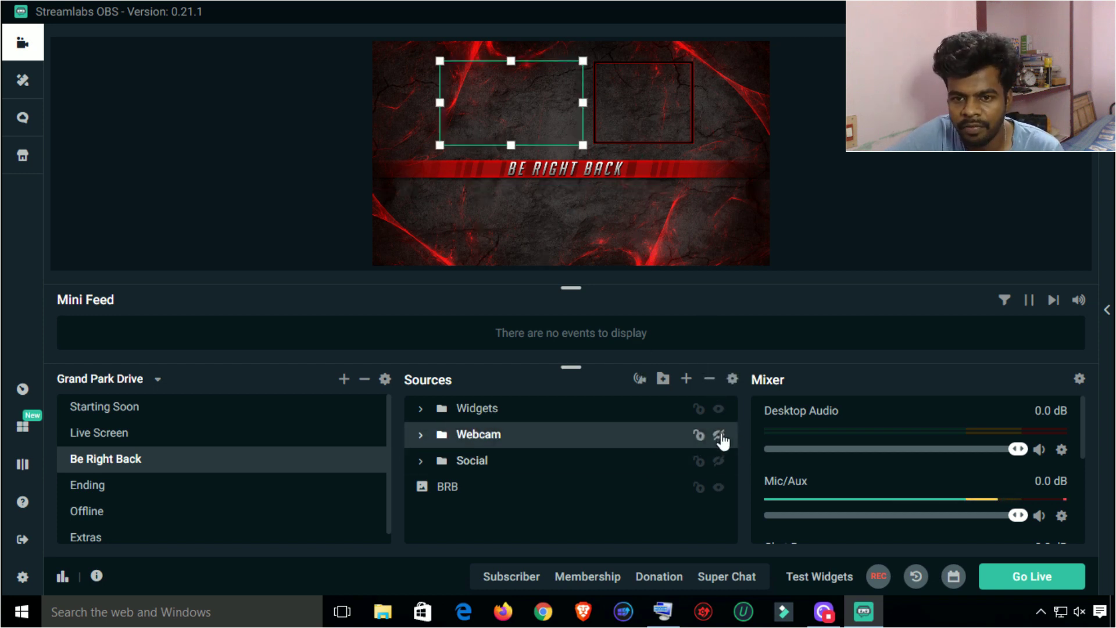
pyautogui.click(719, 410)
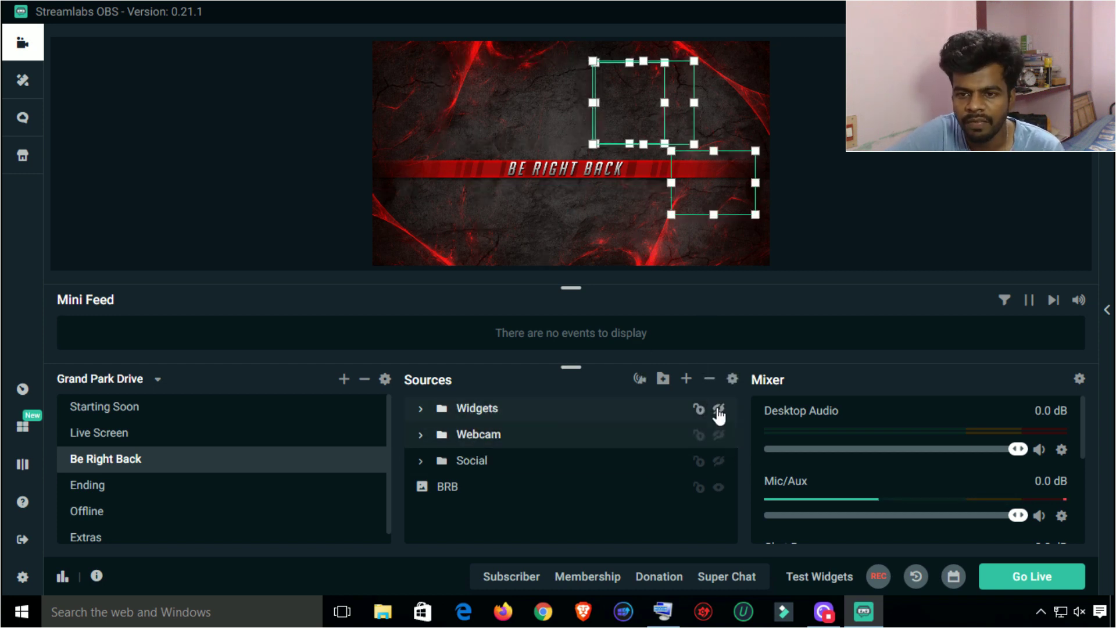
pyautogui.click(718, 487)
pyautogui.click(719, 487)
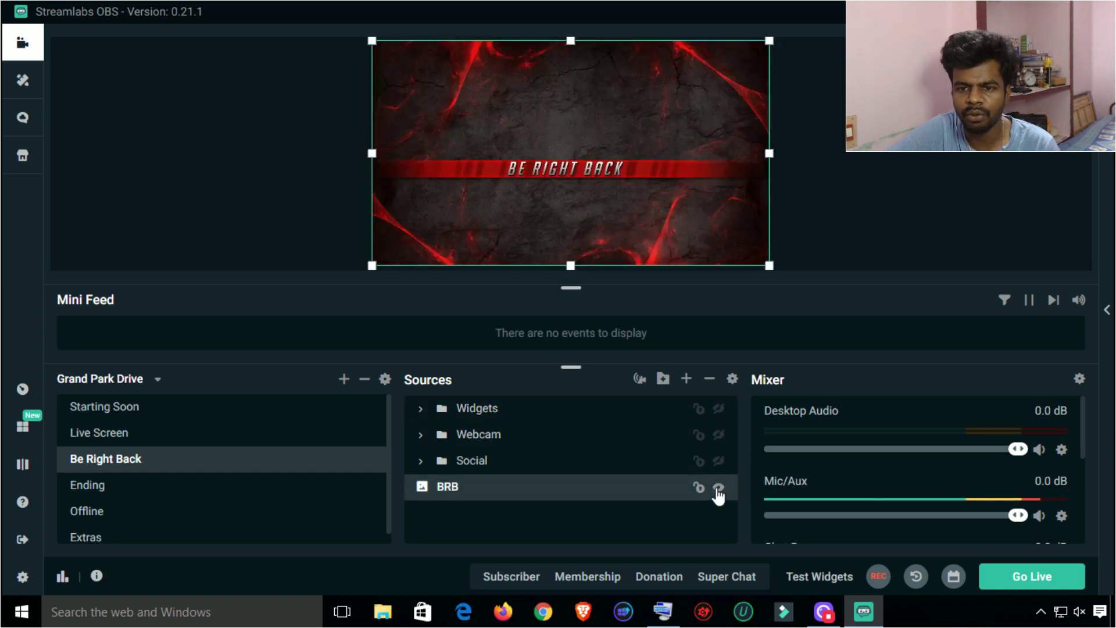
pyautogui.click(835, 221)
# Review how the Ending, Offline, Starting Soon, Live Screen and Be Right Back scenes look in the preview.
pyautogui.click(128, 495)
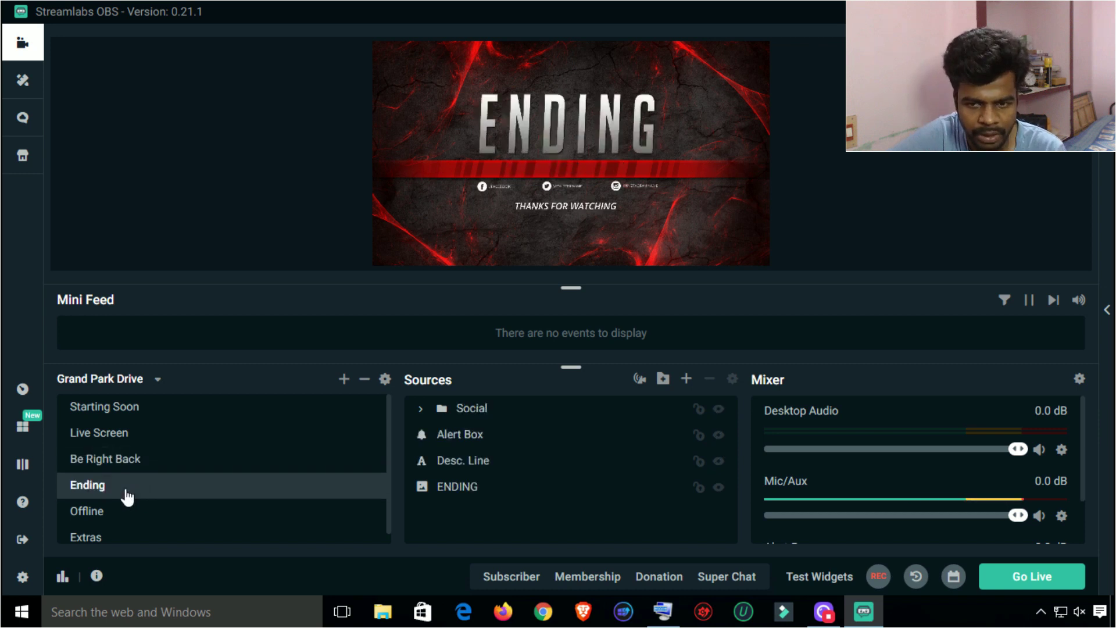
pyautogui.click(174, 512)
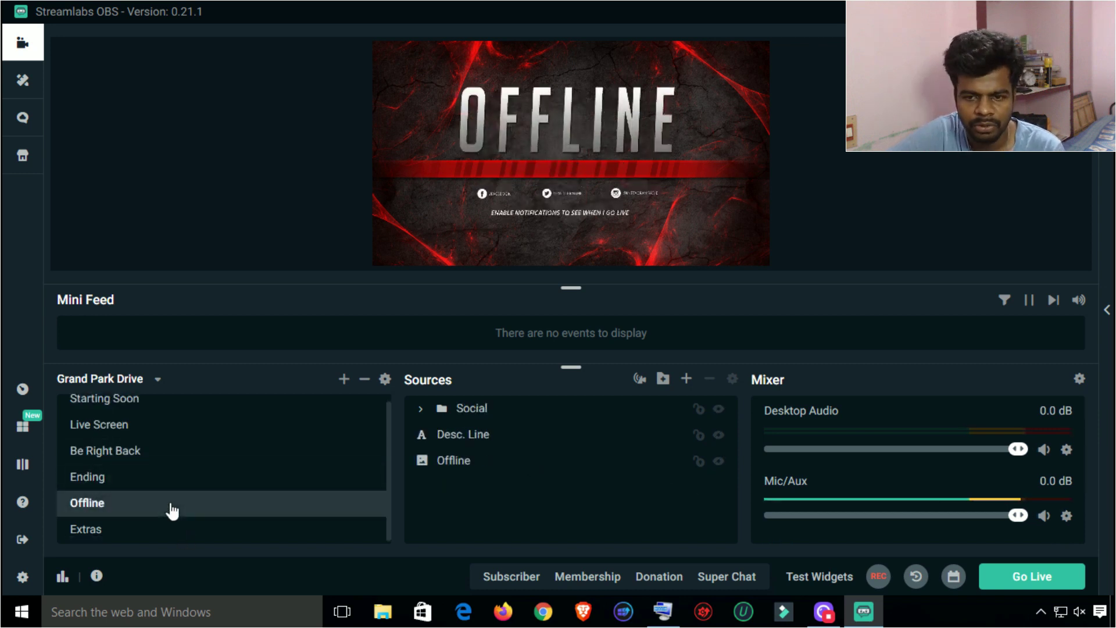
pyautogui.scroll(1, 190, 474)
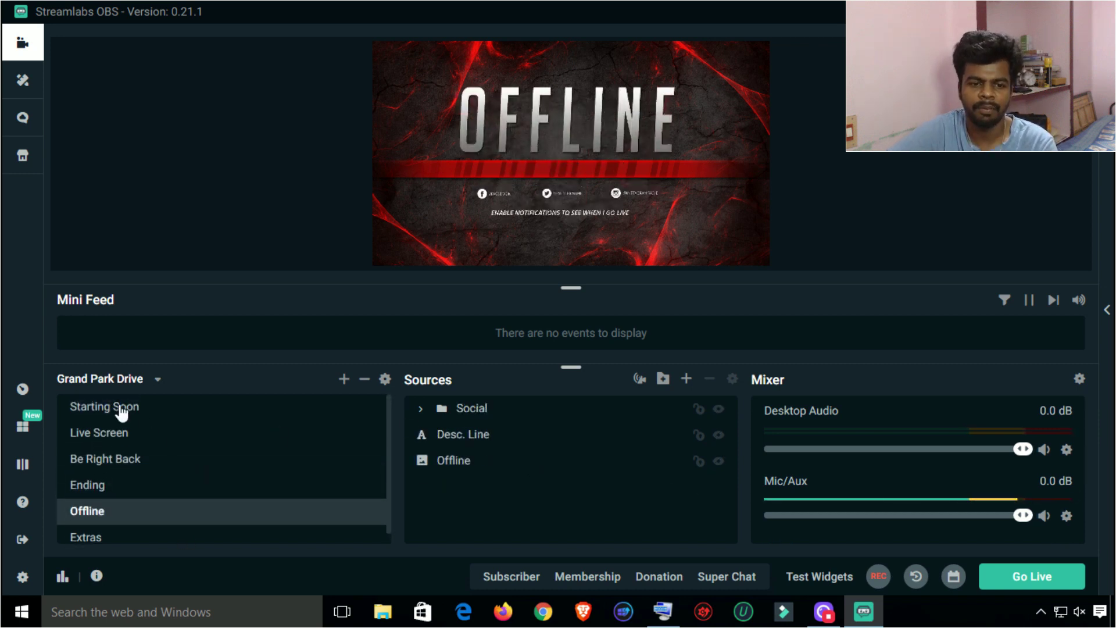
pyautogui.click(119, 410)
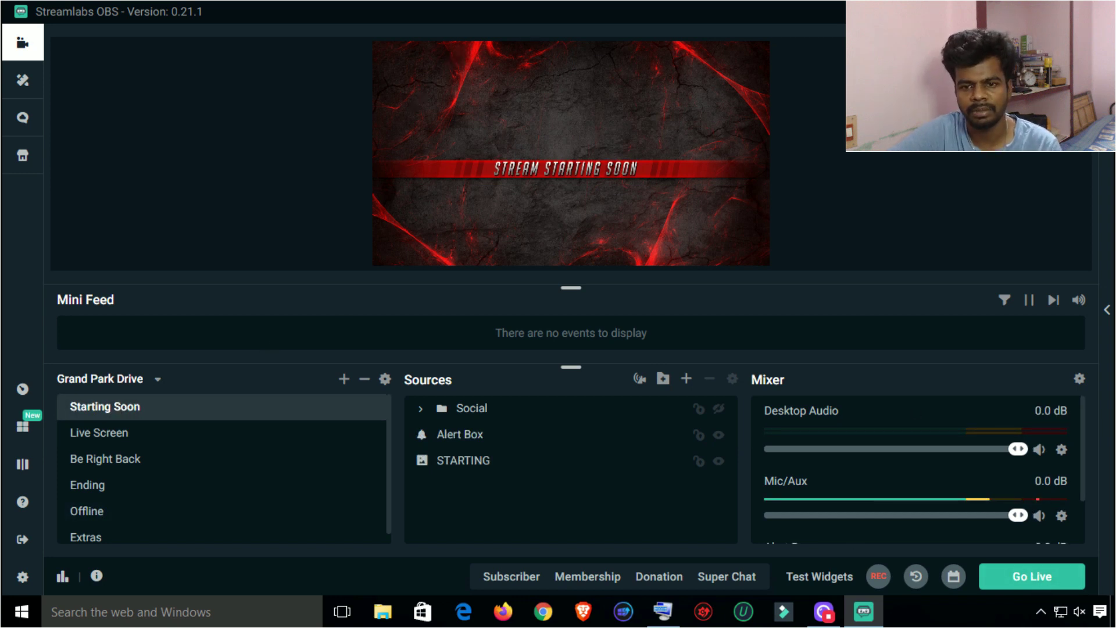
pyautogui.click(177, 433)
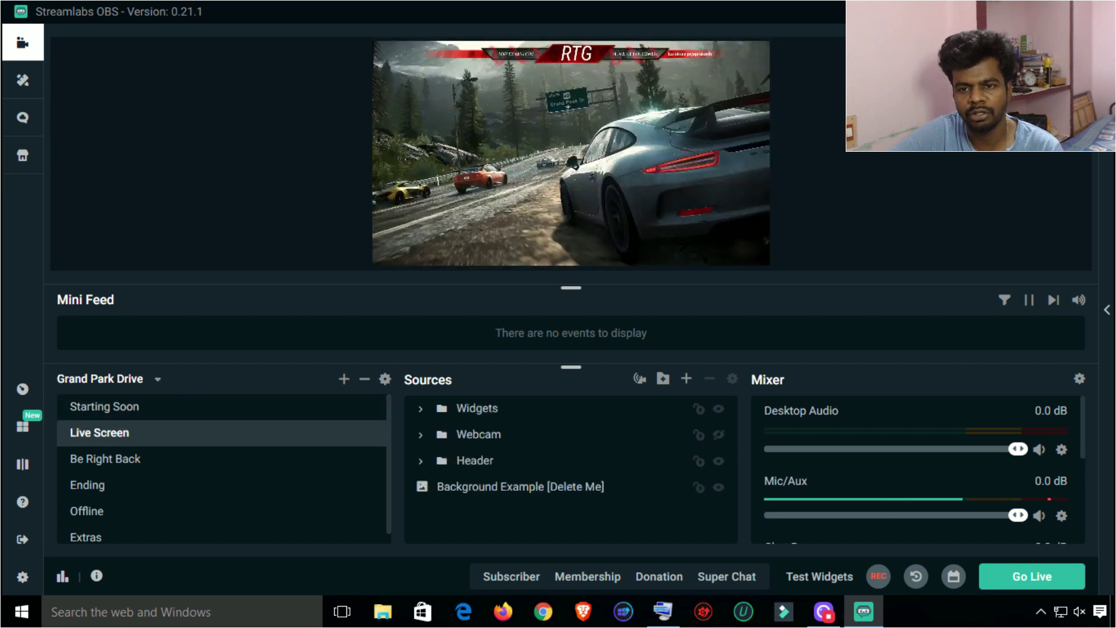
pyautogui.click(124, 464)
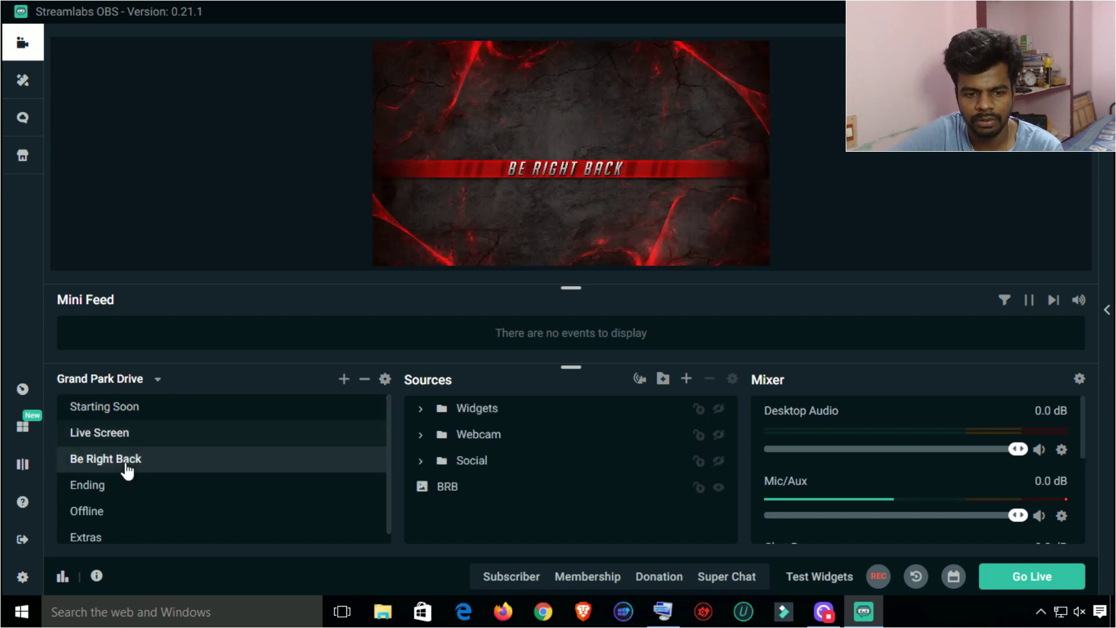
pyautogui.click(120, 414)
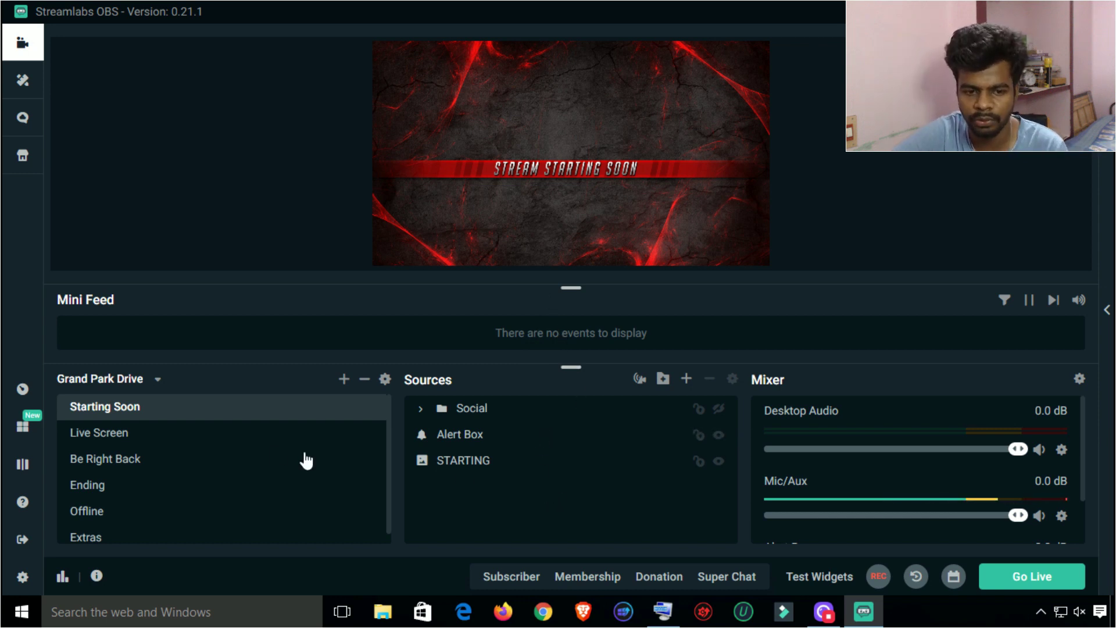
# Try to add a Media Source to the Live Screen scene.
pyautogui.click(233, 443)
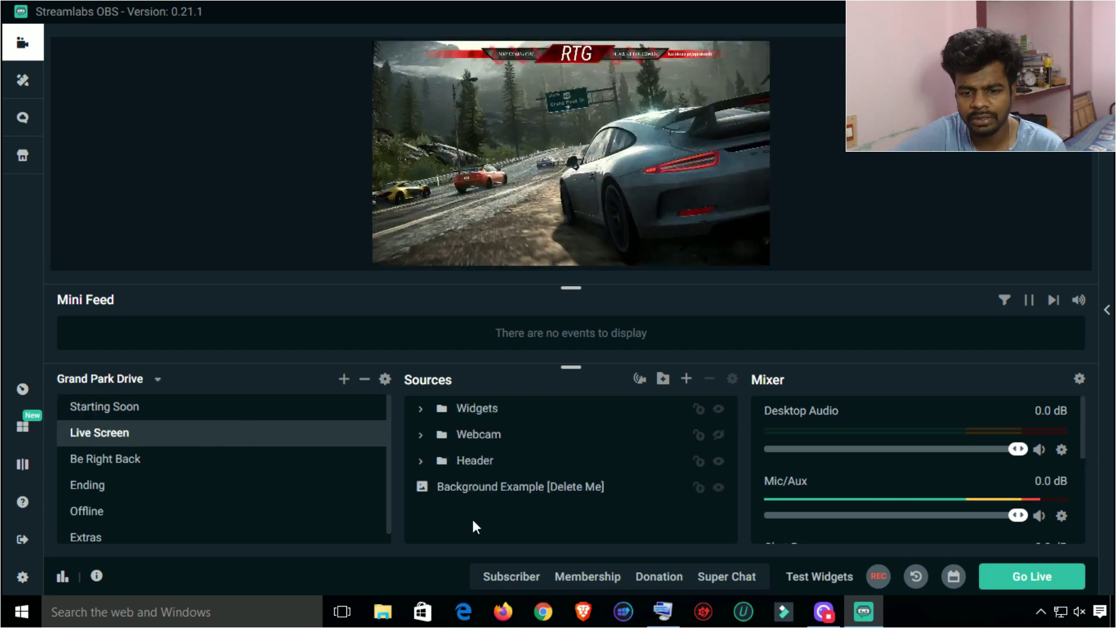
pyautogui.click(687, 379)
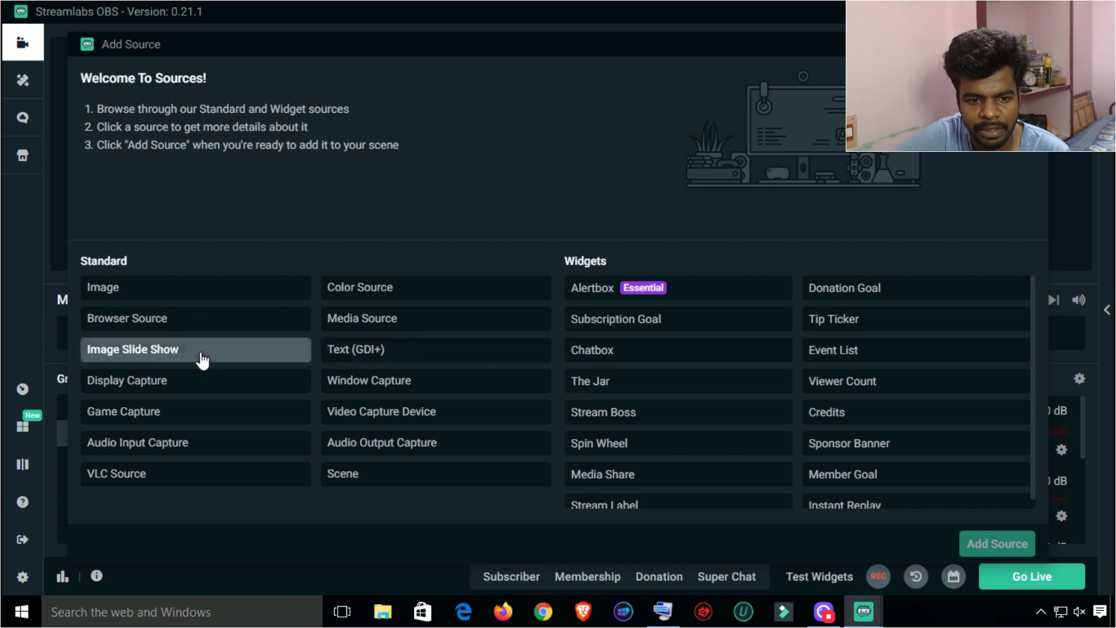
pyautogui.click(348, 325)
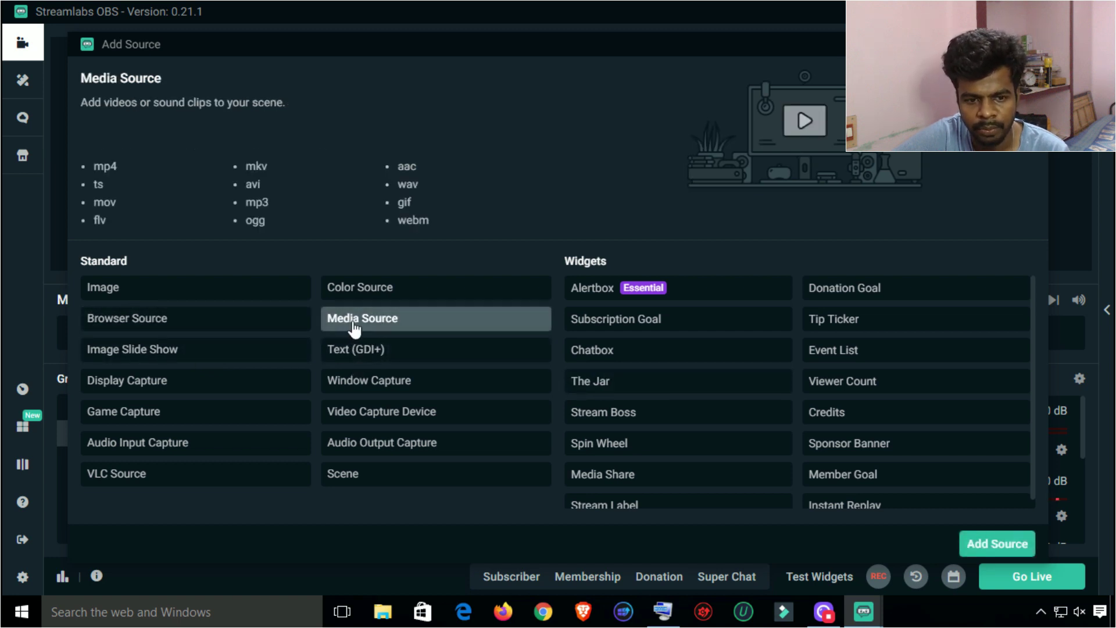
pyautogui.click(998, 545)
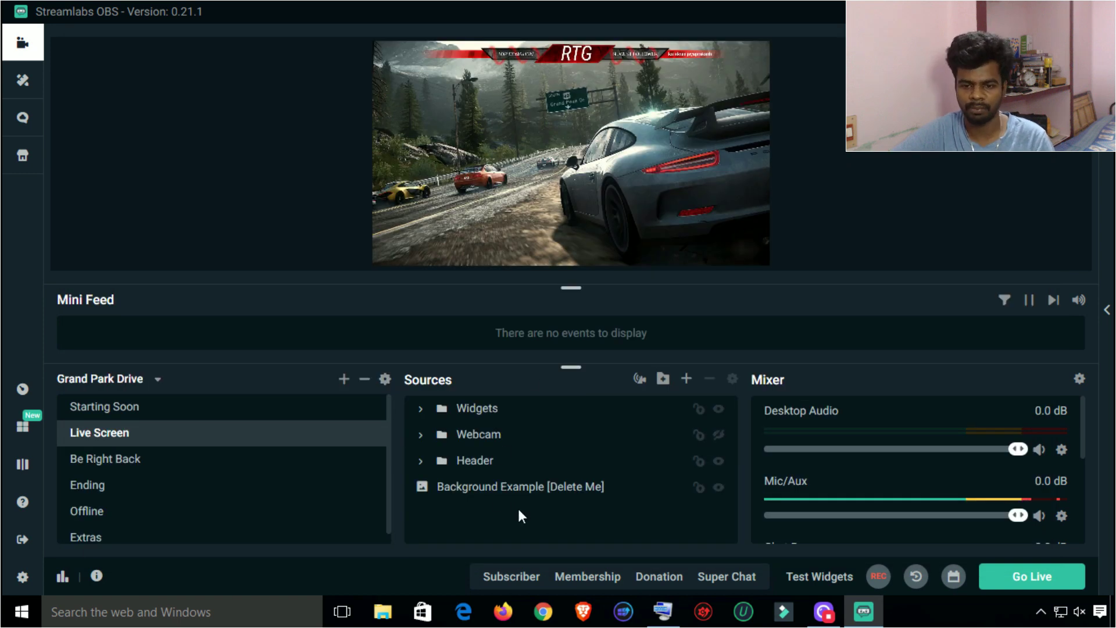
# Switch to the Starting Soon scene and lower the Mic/Aux volume to -7.2 dB.
pyautogui.click(142, 410)
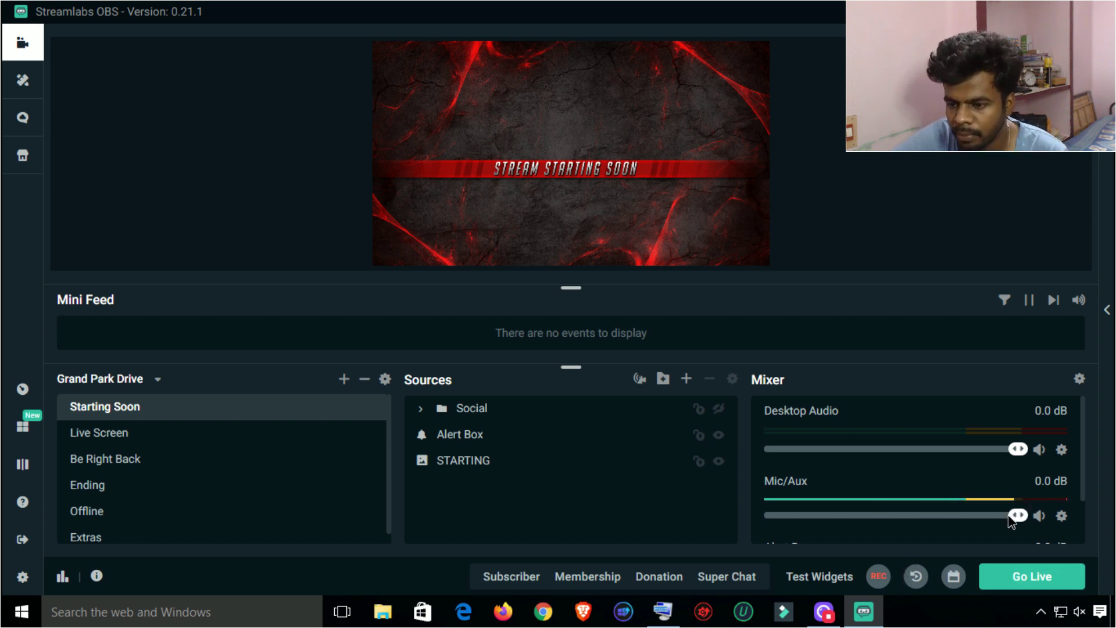
pyautogui.moveTo(971, 516); pyautogui.dragTo(968, 516)
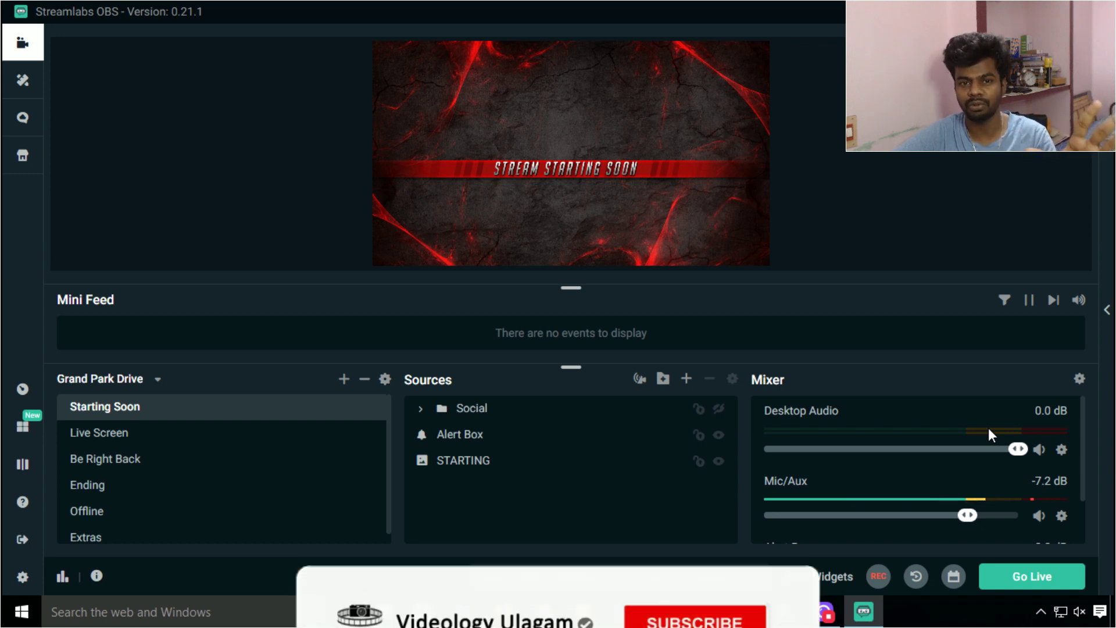
pyautogui.scroll(-1, 1011, 465)
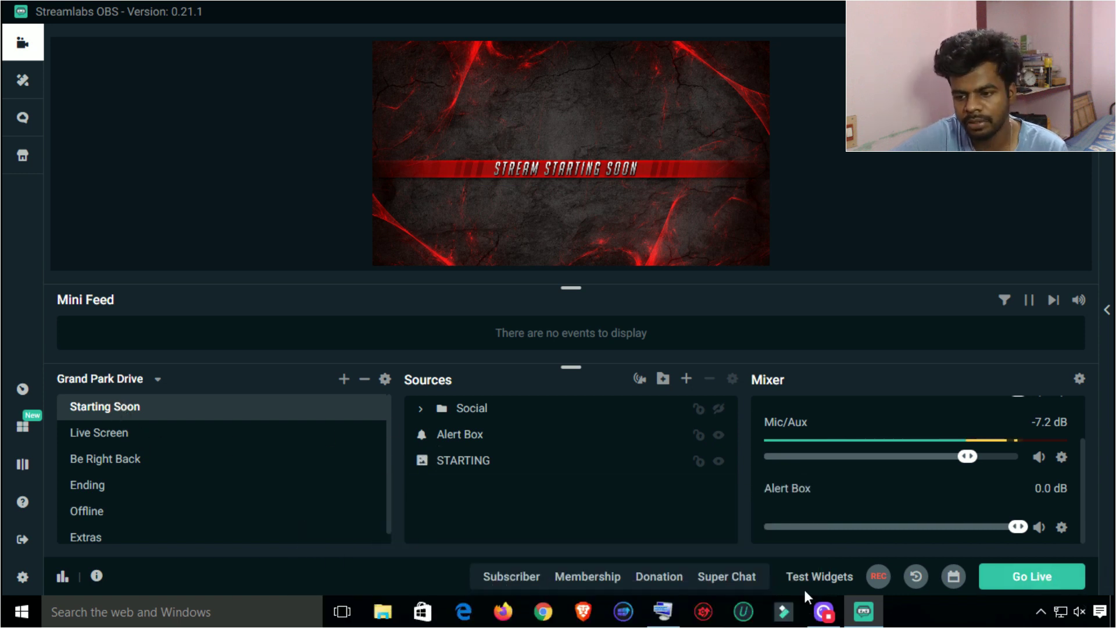
# Preview the Live Screen, Be Right Back, Offline and Ending scenes, show the desktop briefly, and return to preview Starting Soon and Live Screen.
pyautogui.click(165, 431)
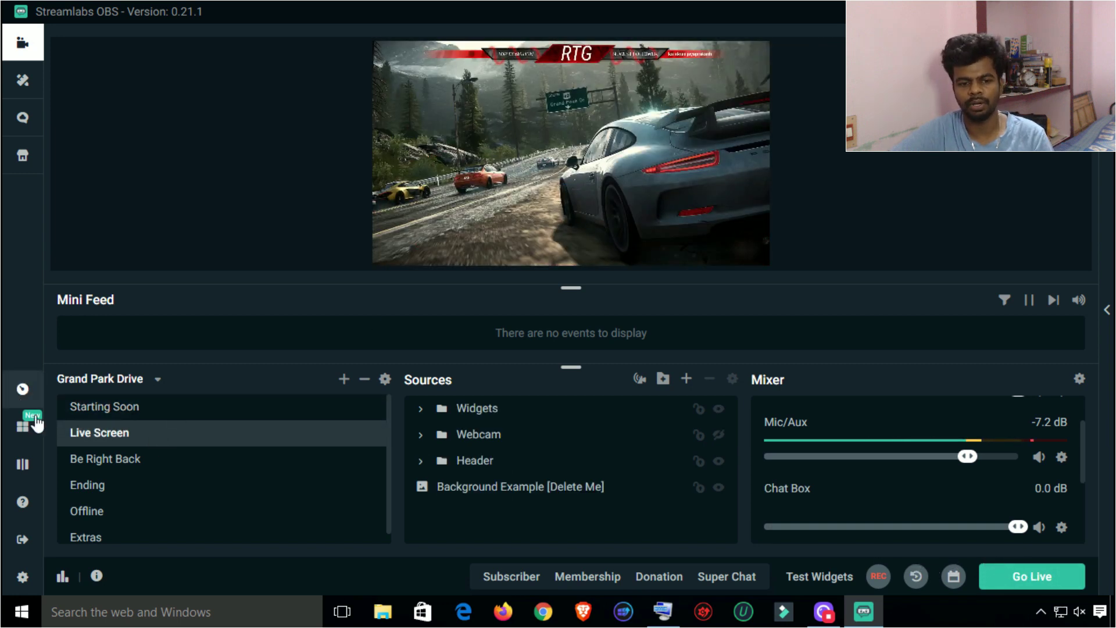
pyautogui.click(142, 462)
pyautogui.click(114, 509)
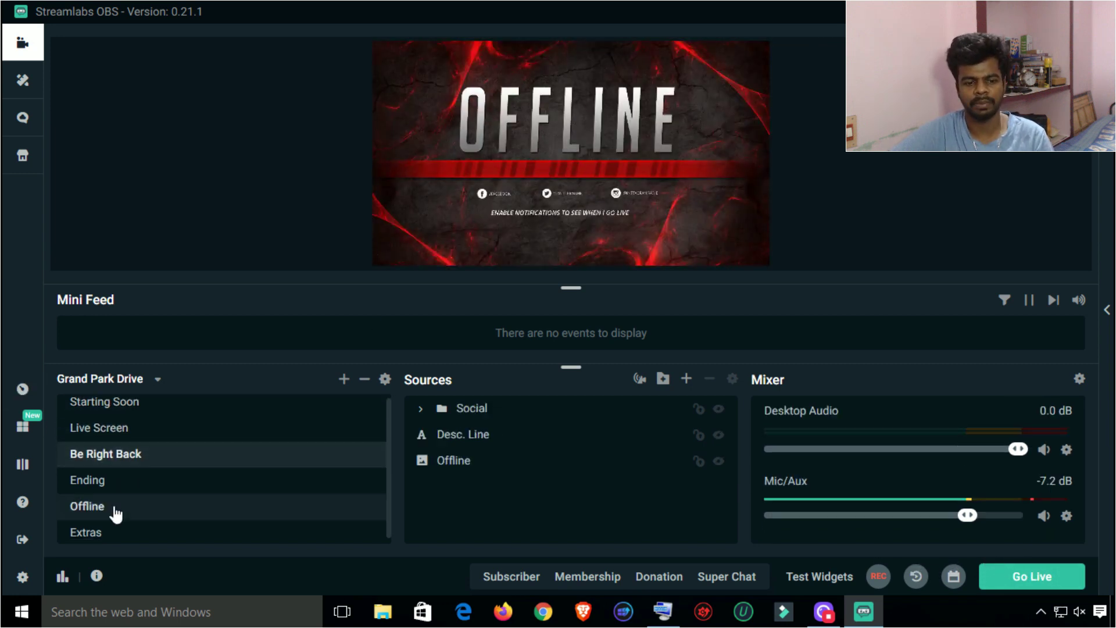
pyautogui.click(117, 484)
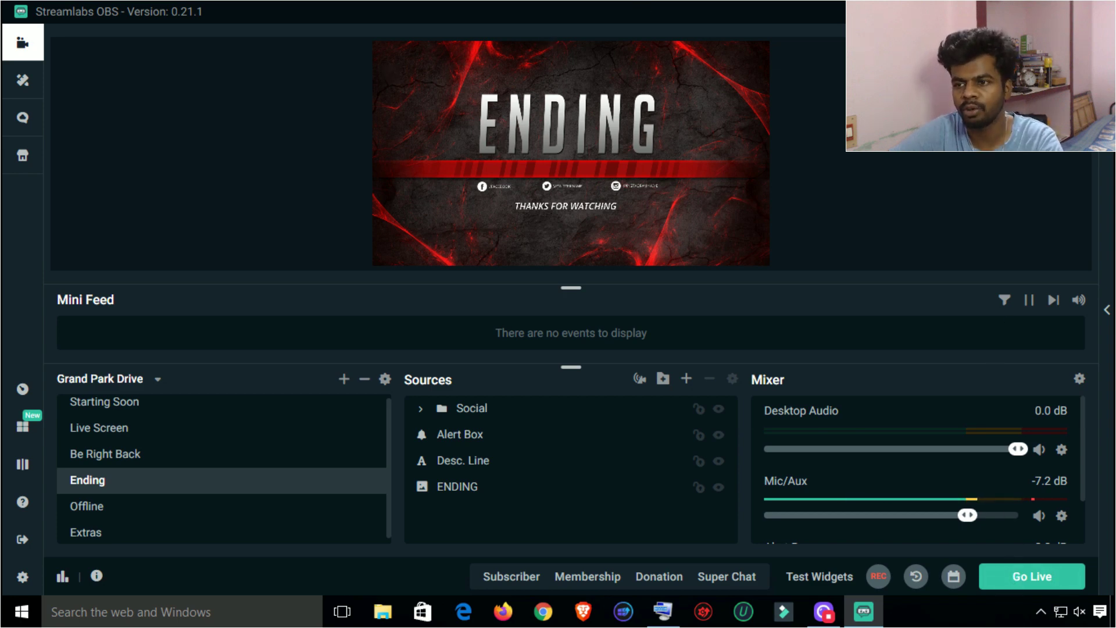
pyautogui.press('super+d')
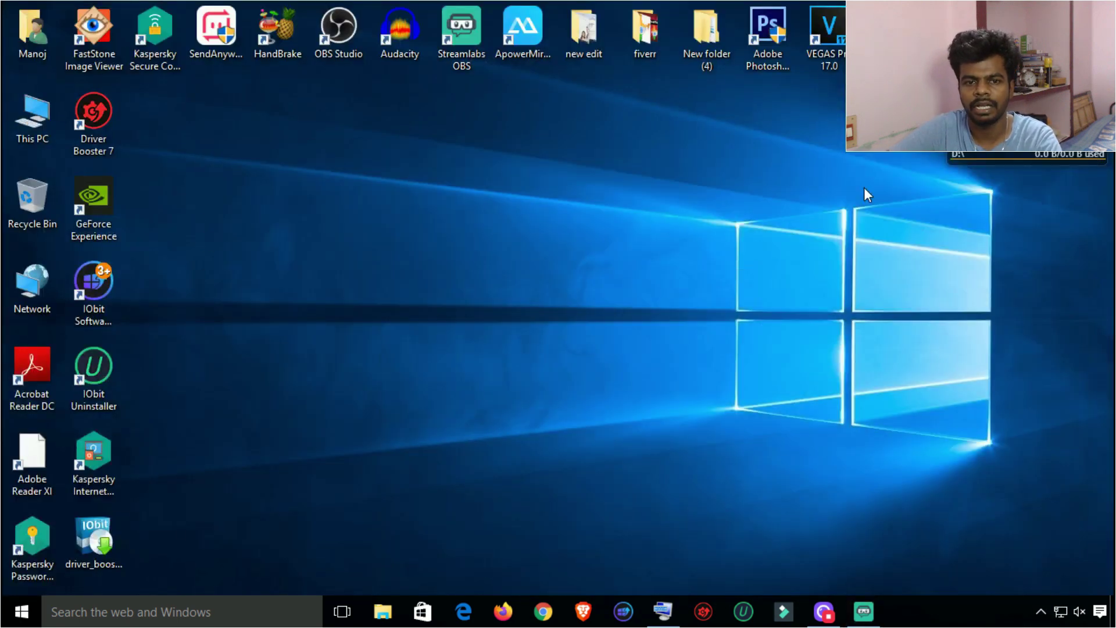
pyautogui.click(864, 611)
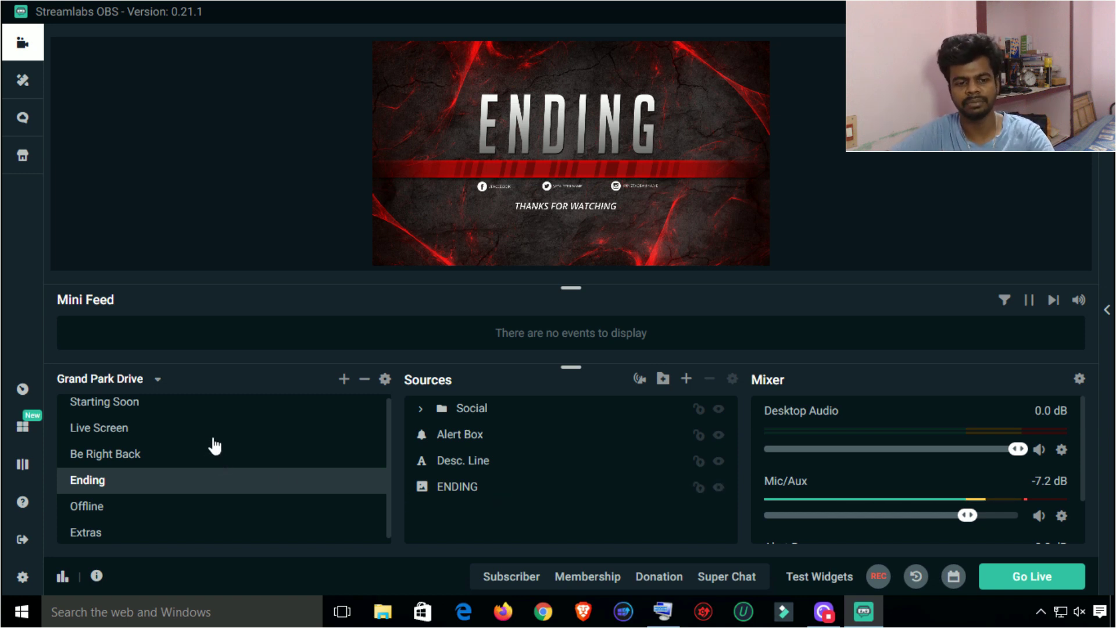
pyautogui.scroll(1, 176, 439)
pyautogui.click(181, 417)
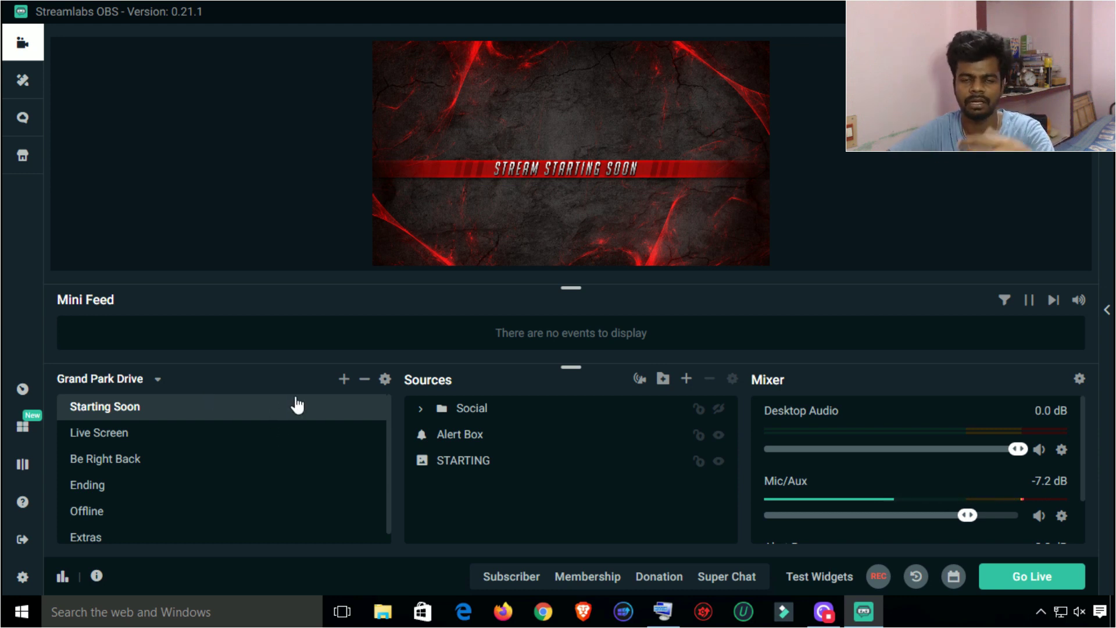
pyautogui.click(180, 442)
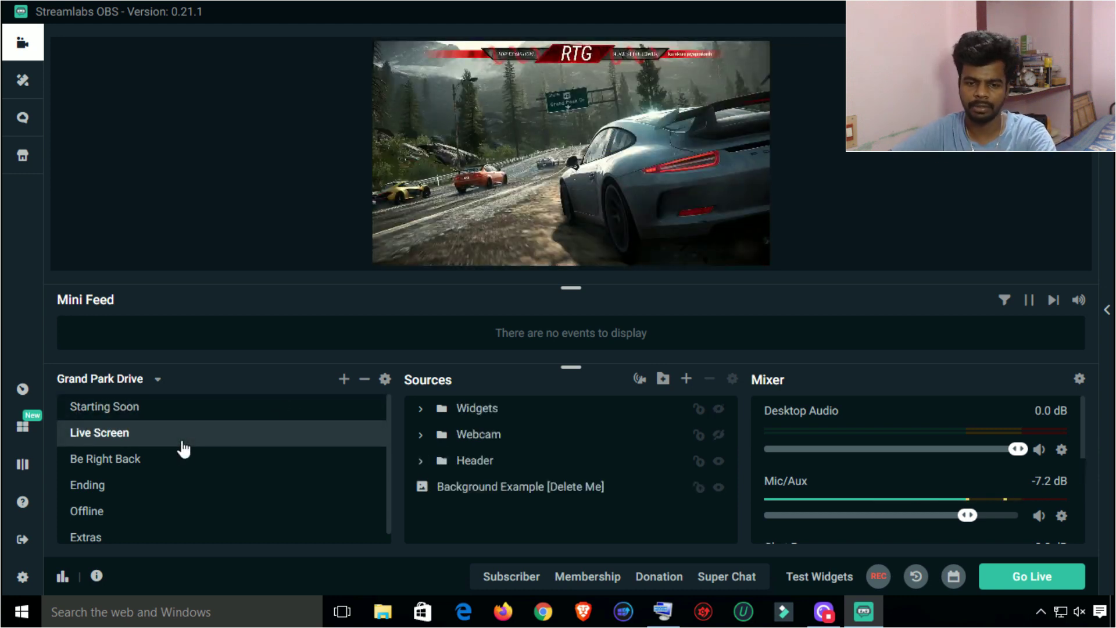
# Switch to the Starting Soon scene and set the Mic/Aux volume to -8.3 dB.
pyautogui.click(152, 414)
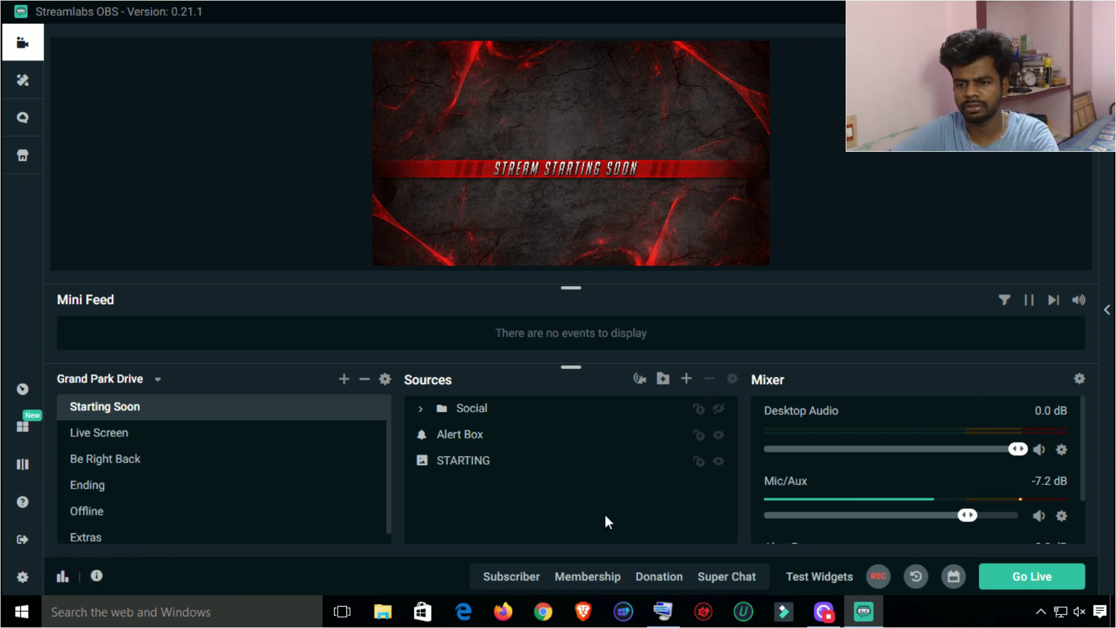
pyautogui.scroll(-1, 996, 466)
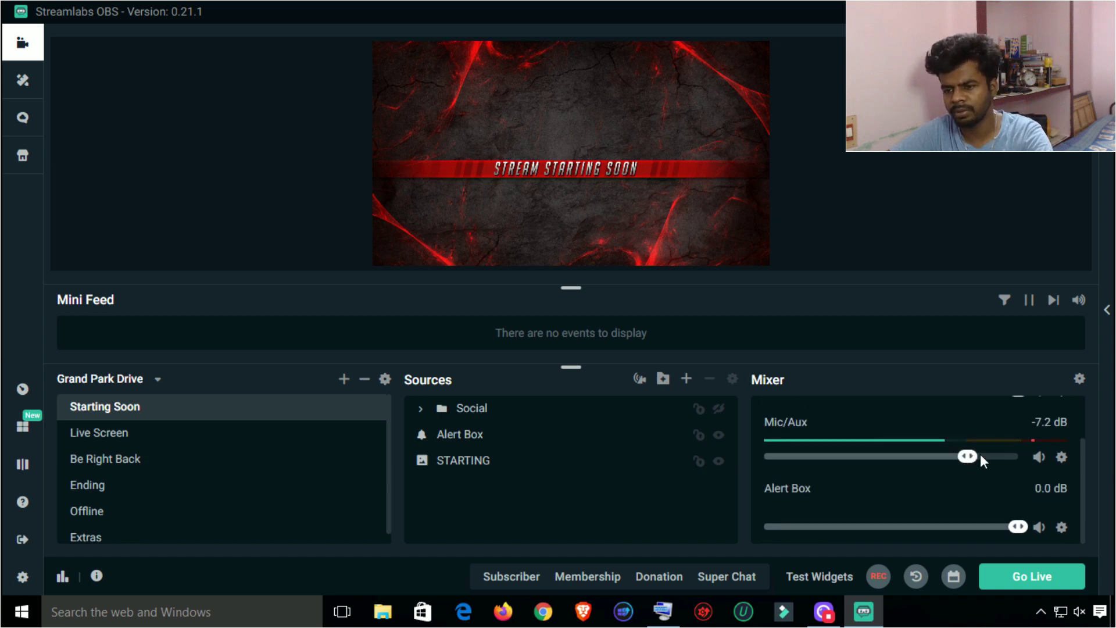
pyautogui.moveTo(973, 456); pyautogui.dragTo(965, 457)
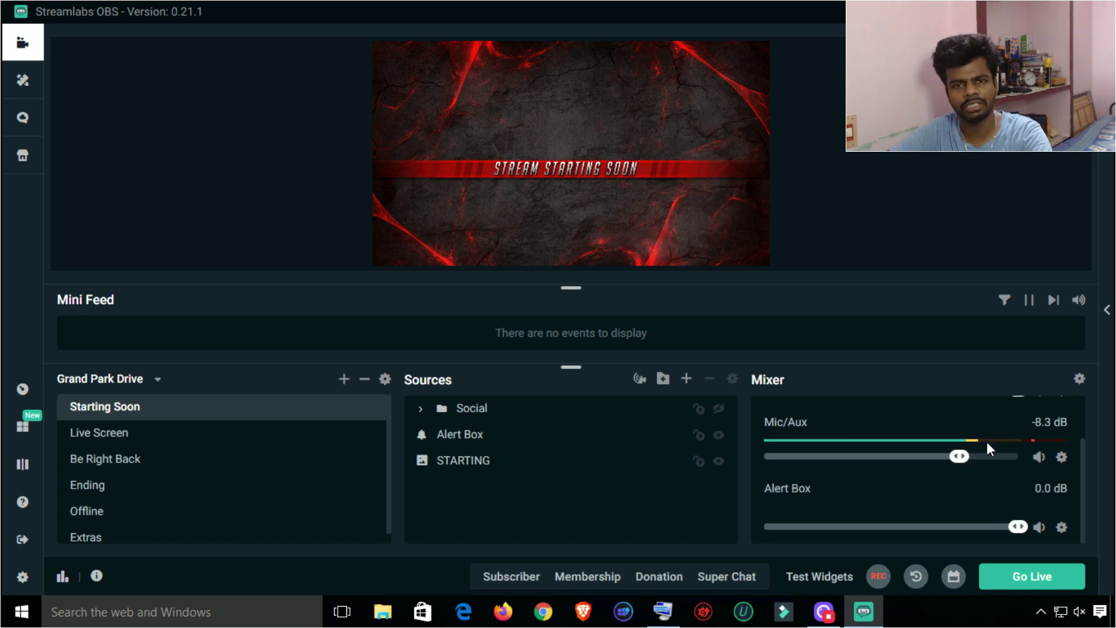